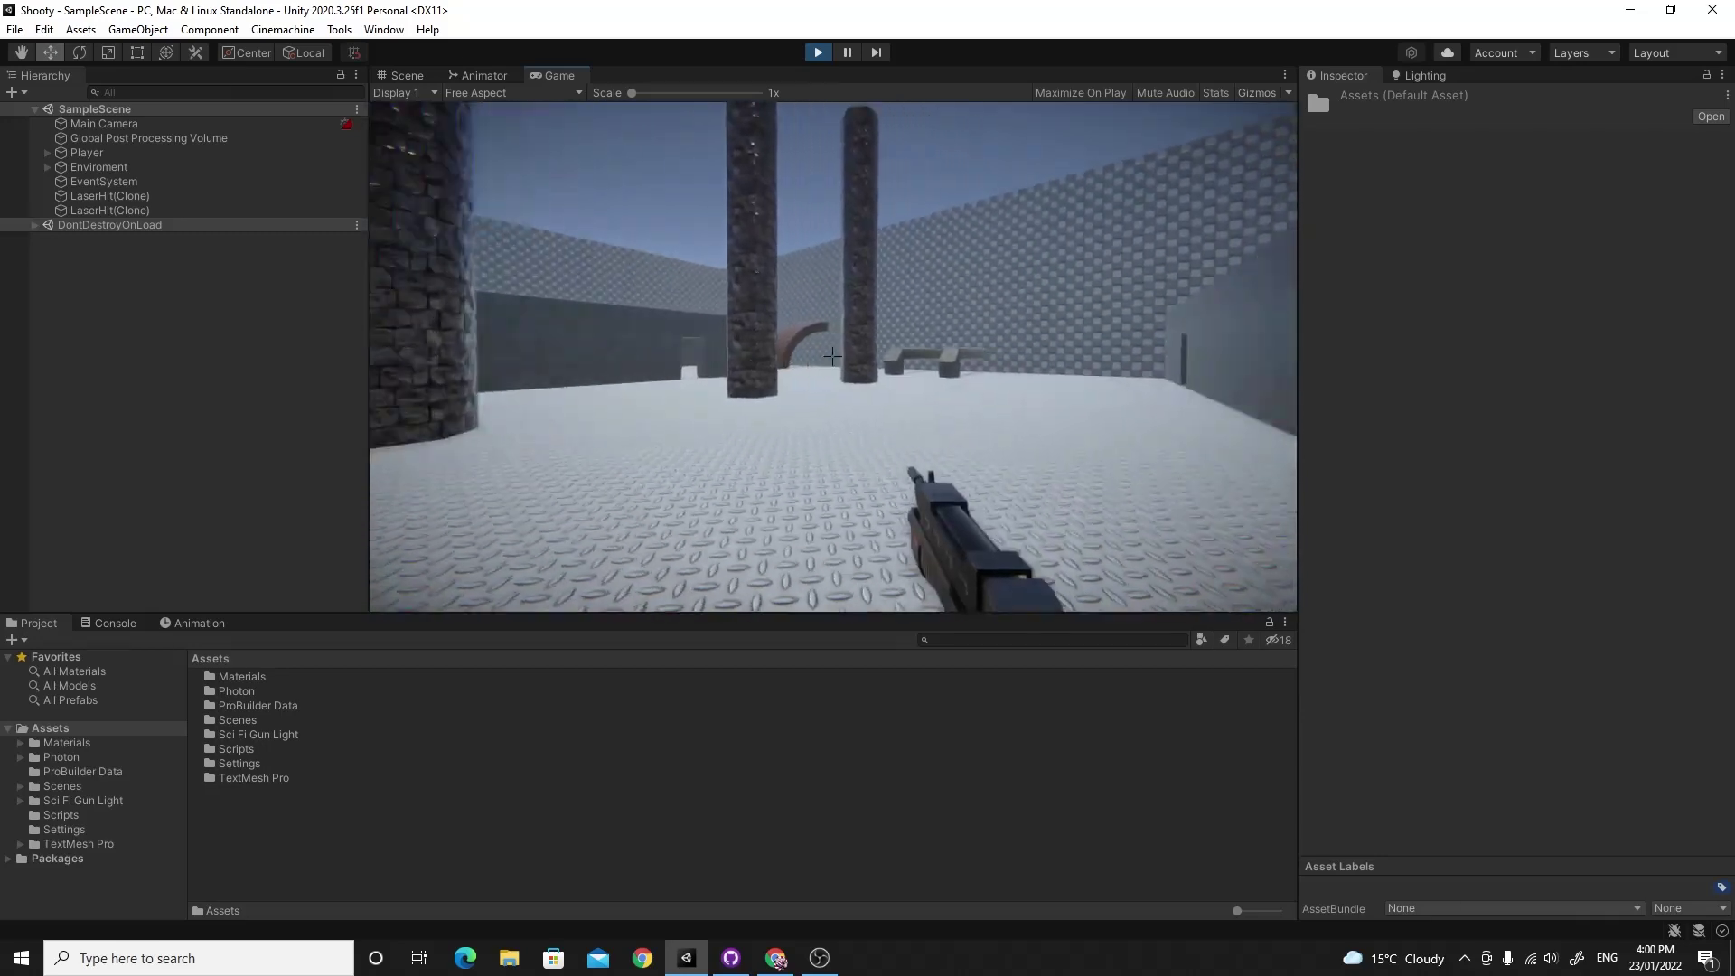
- Walk around the arena firing laser shots at the pillars and the checkered block
left_click(831, 357)
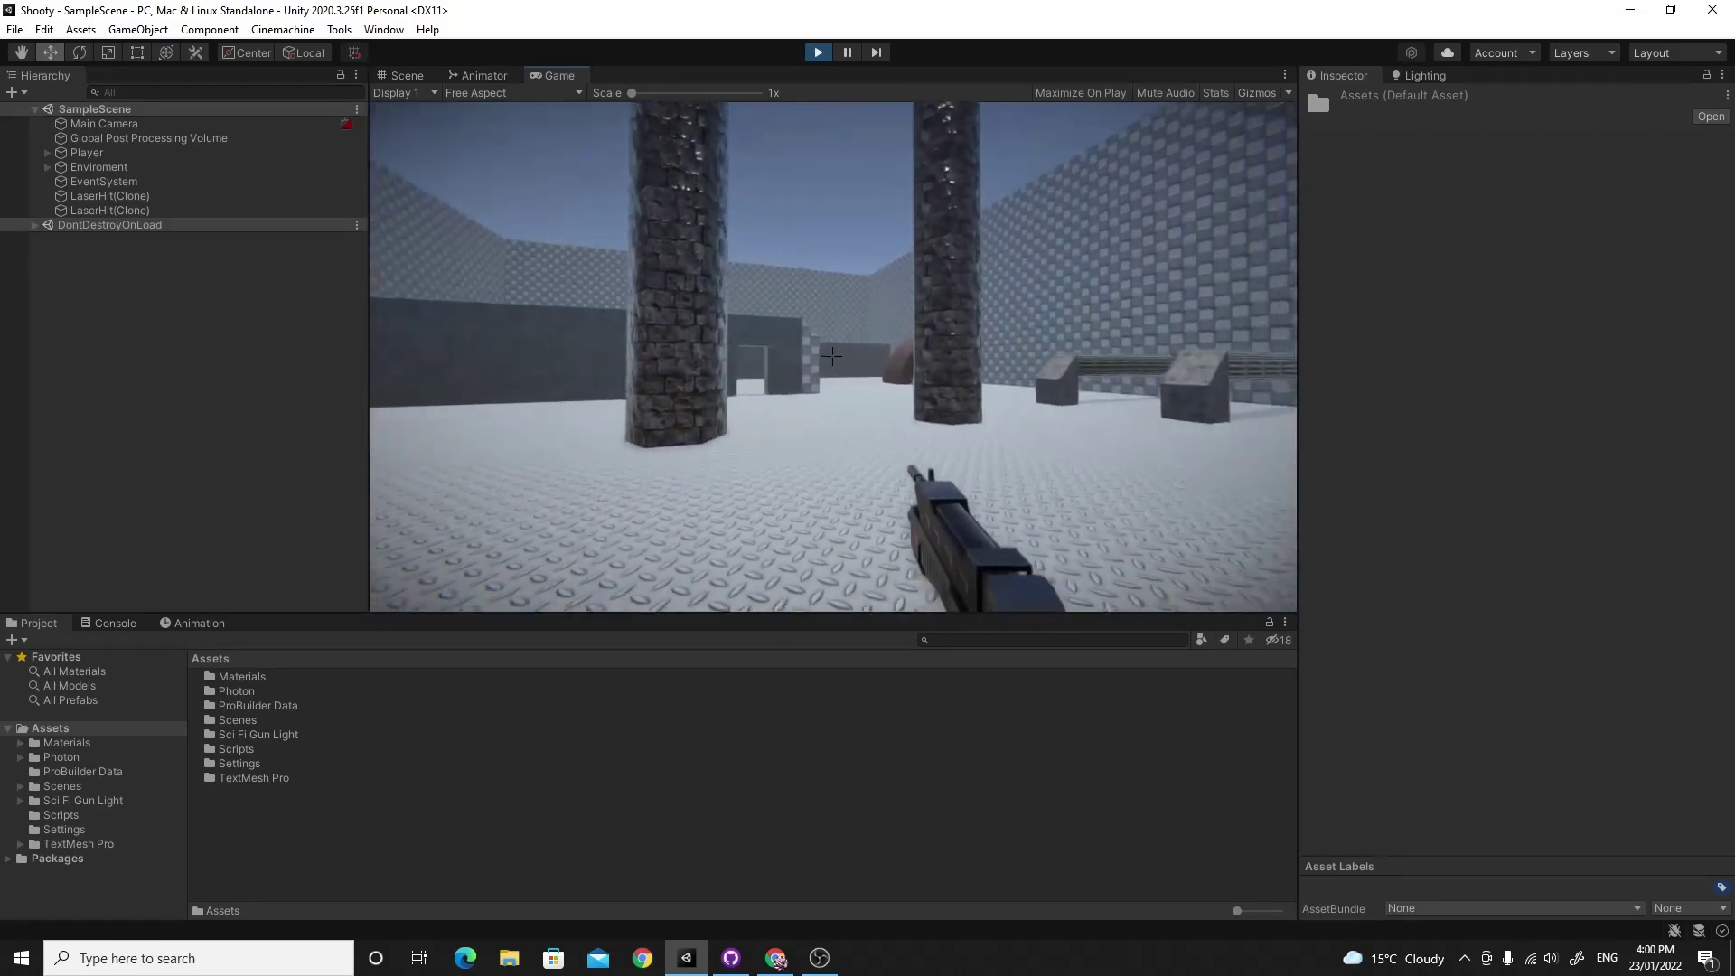
left_click(831, 357)
key("w")
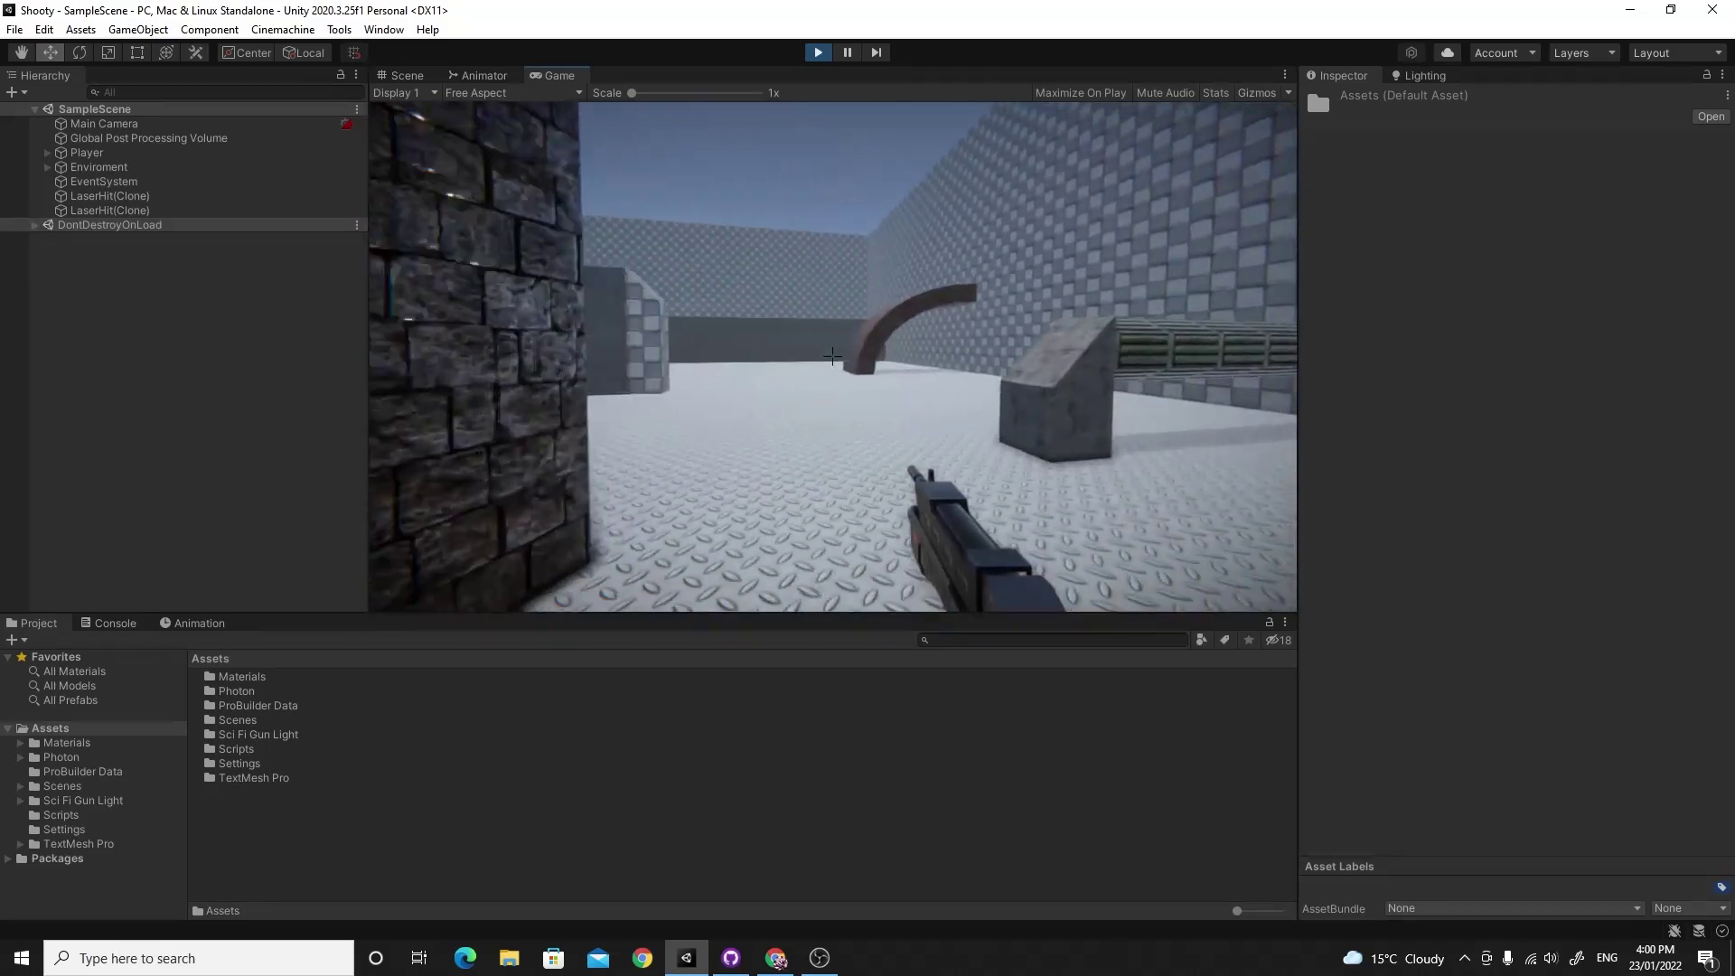
left_click(832, 357)
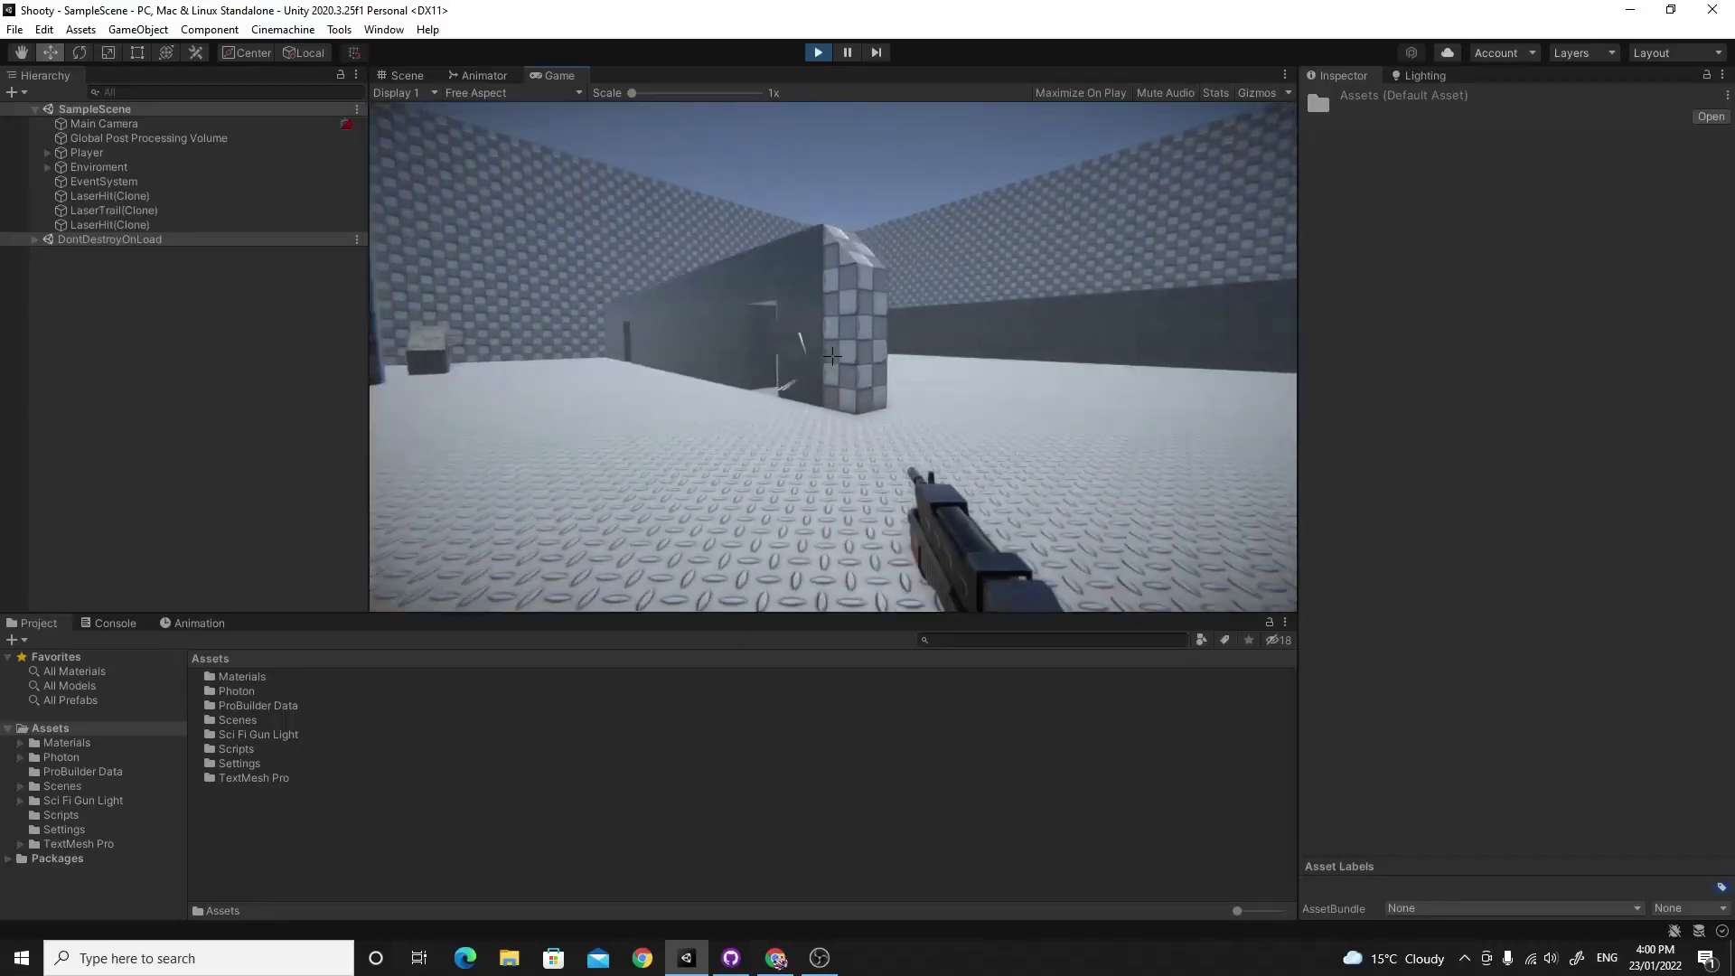
left_click(831, 357)
key("w")
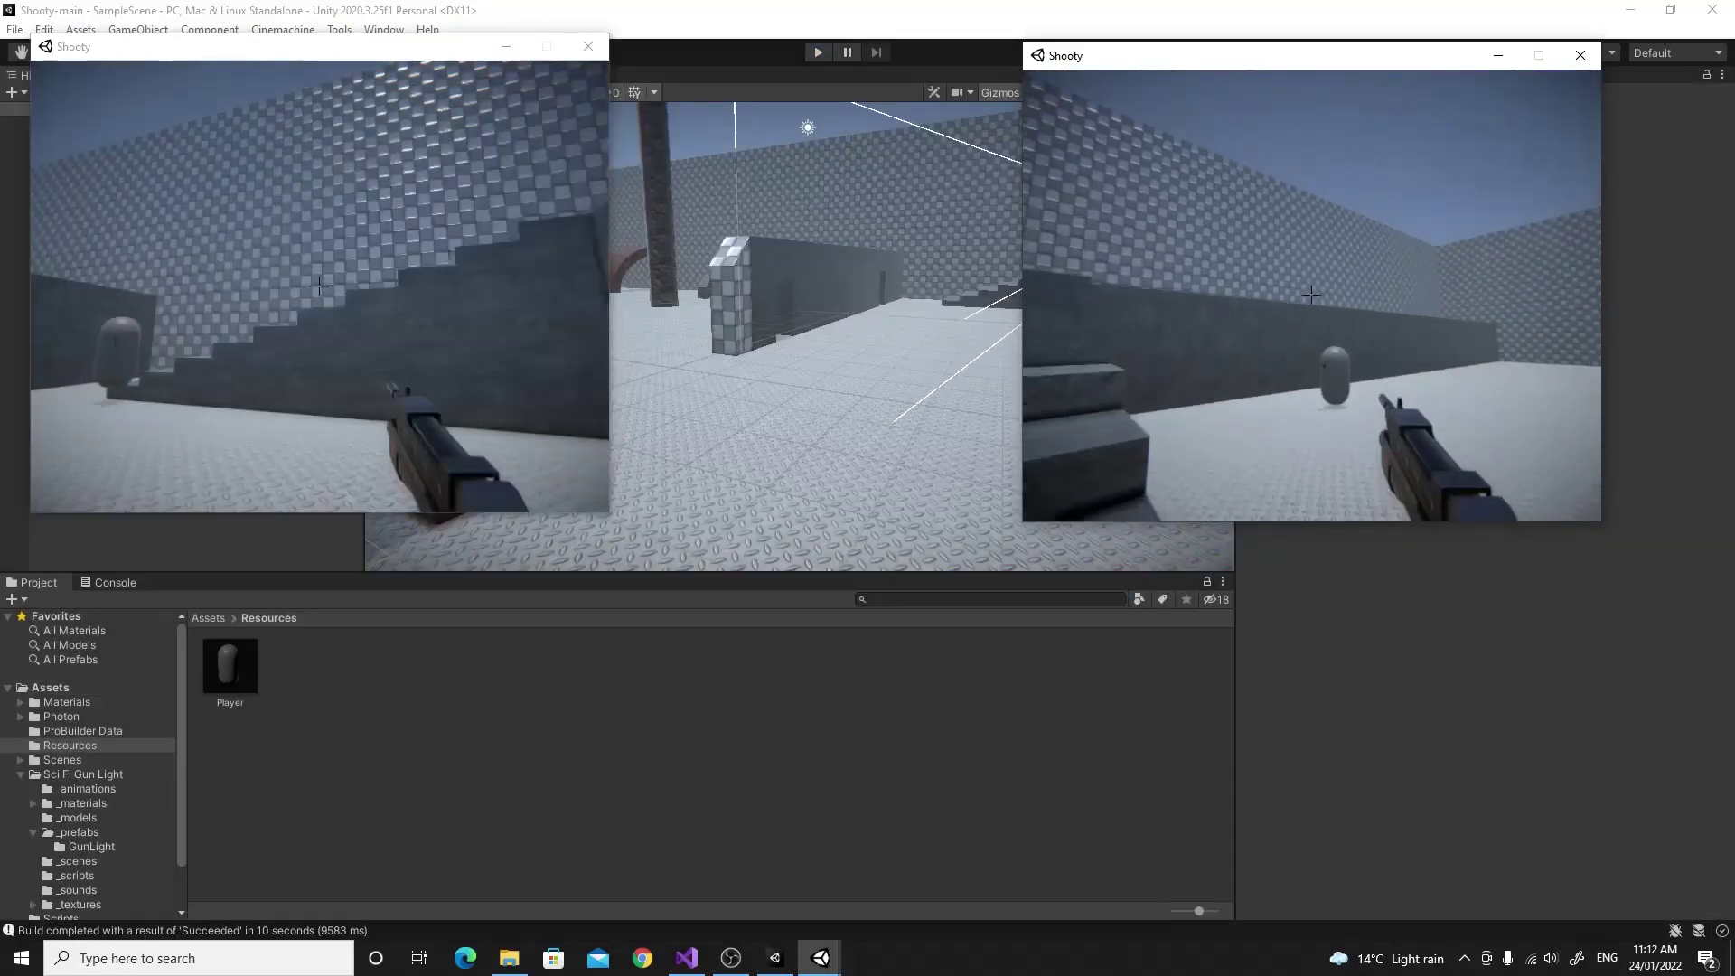
- In the right game window, walk up to the other capsule and shoot at it and the stairs
left_click(1311, 295)
key("w")
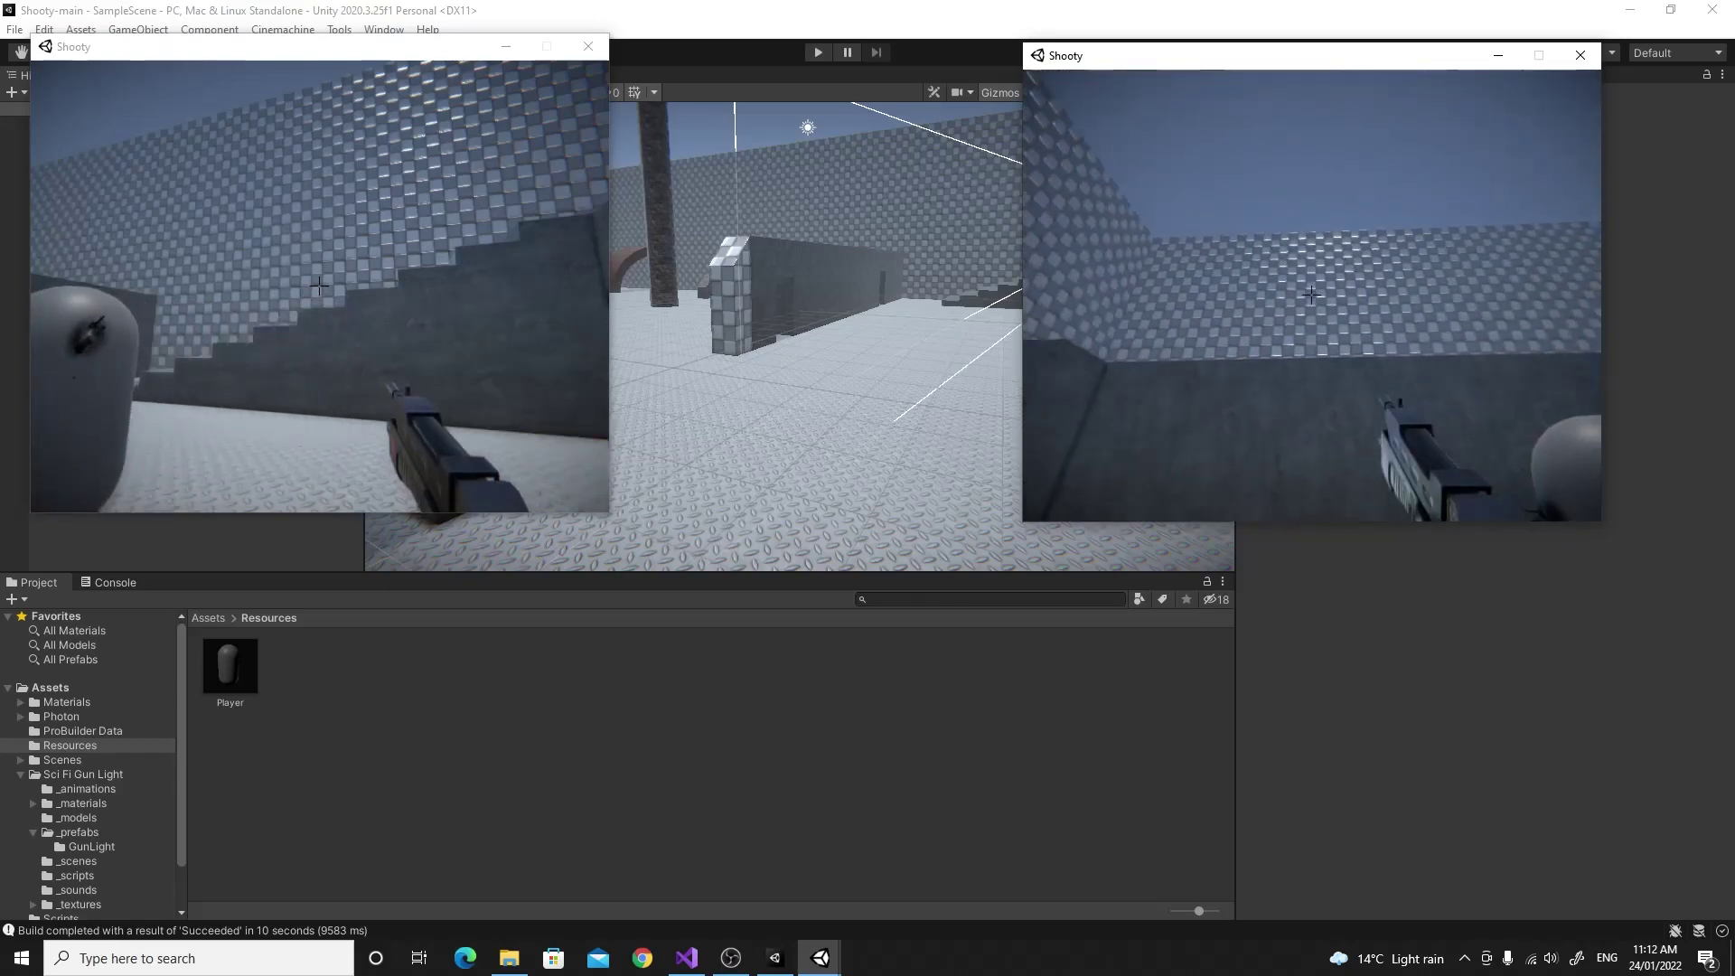
left_click(1311, 295)
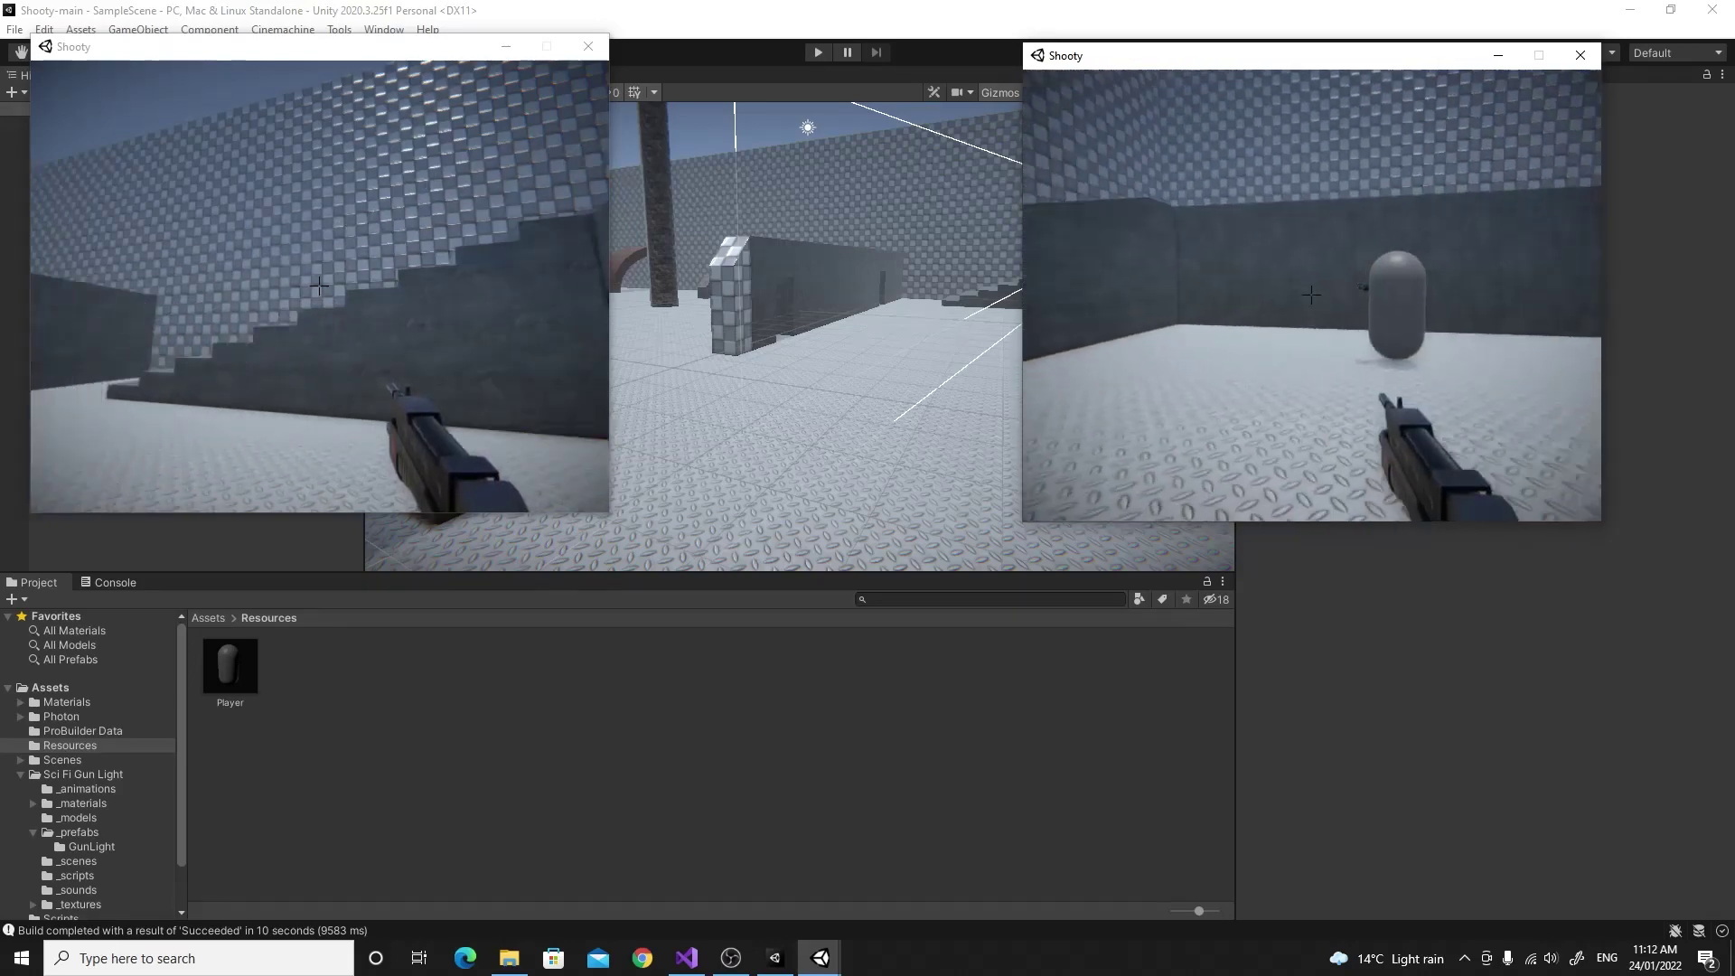
left_click(1311, 294)
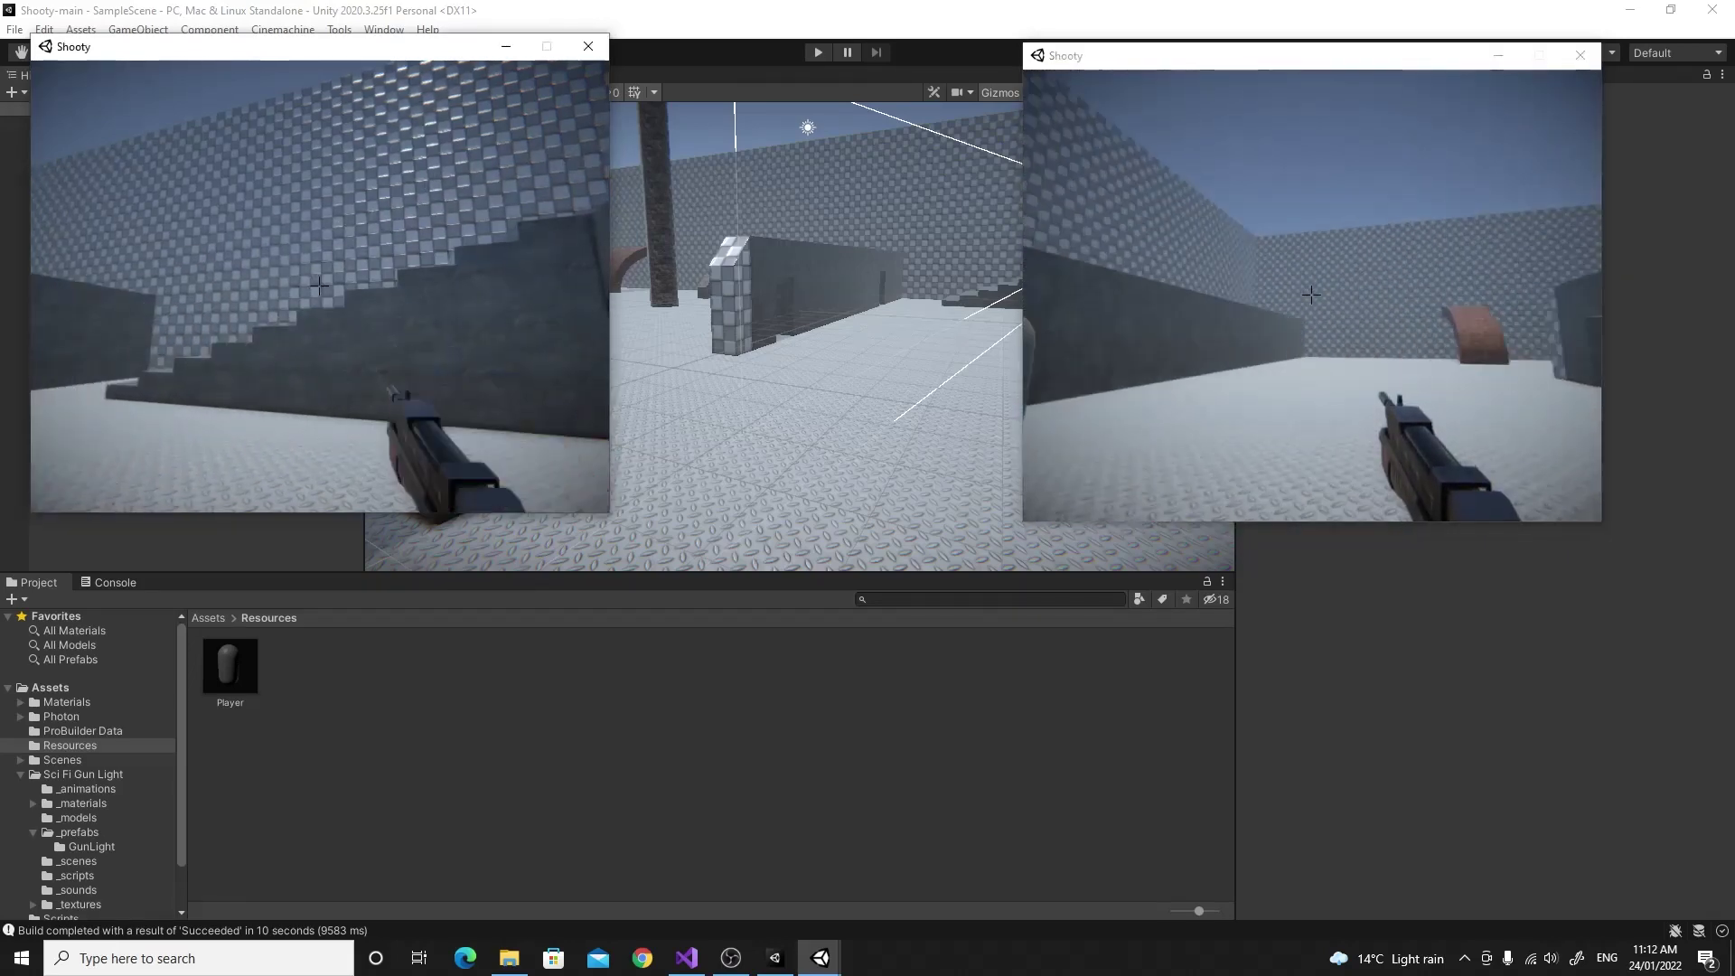
- In the left game window, fire a burst of lasers at the stairs, doorway and wall
left_click(319, 286)
left_click(319, 286)
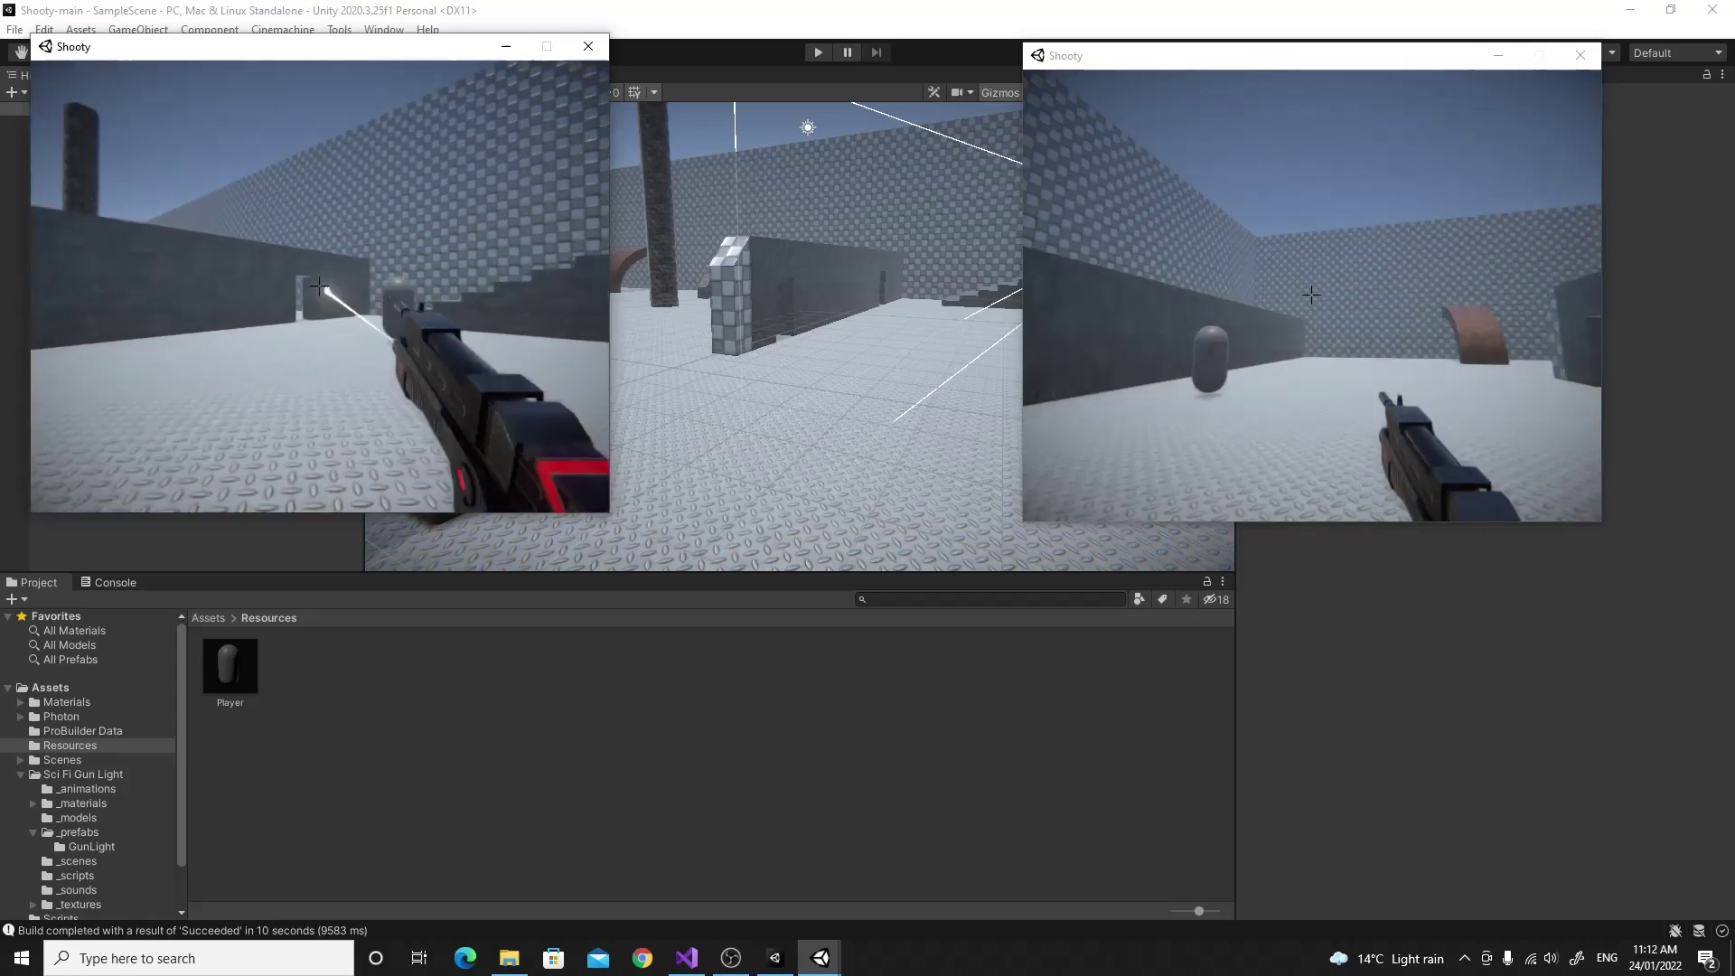
left_click(319, 285)
left_click(319, 286)
left_click(319, 286)
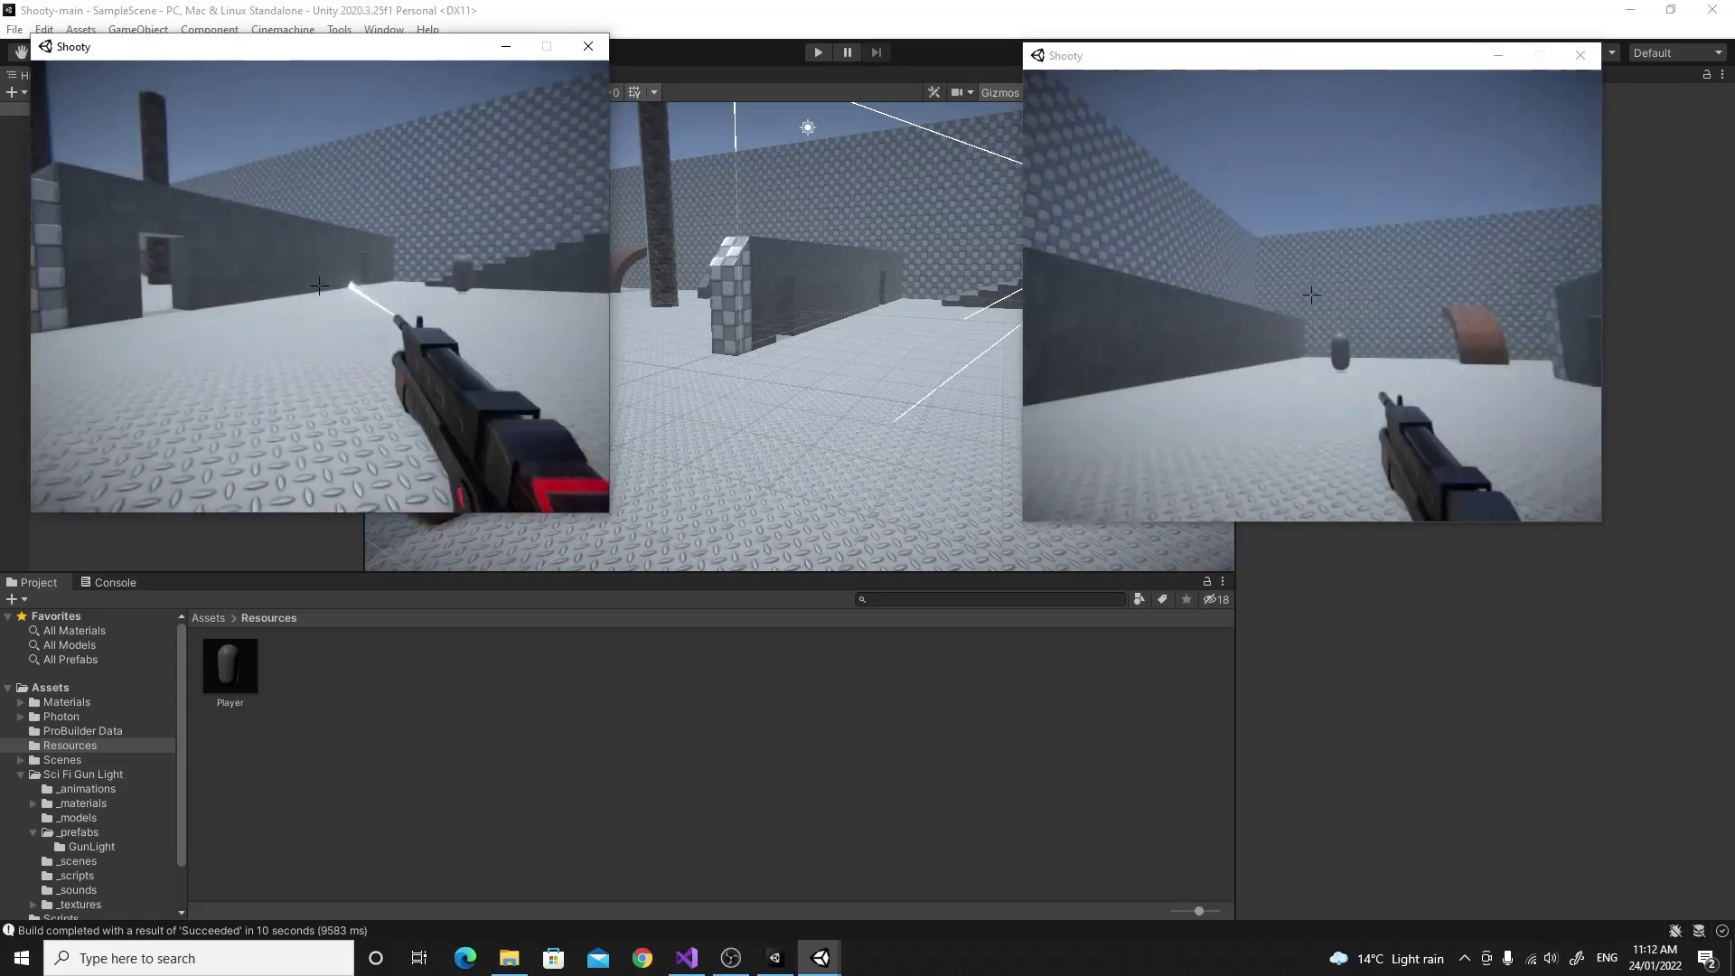
left_click(319, 286)
left_click(319, 286)
left_click(319, 286)
left_click(319, 285)
left_click(319, 286)
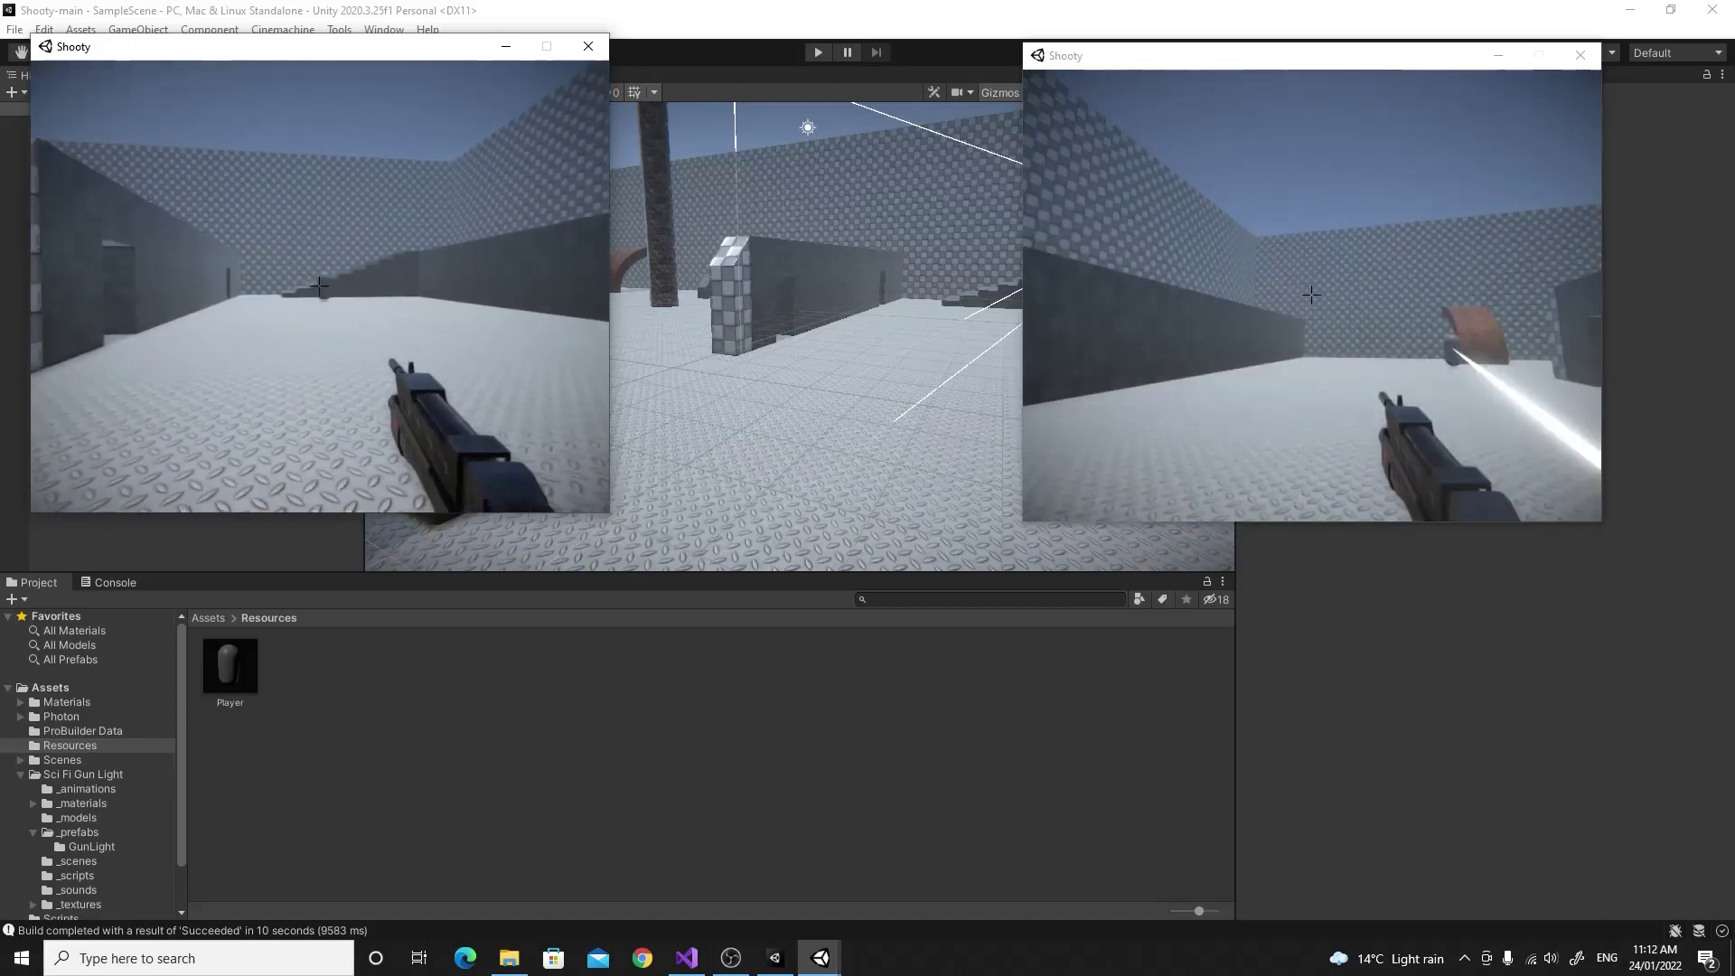
left_click(318, 285)
left_click(319, 285)
left_click(319, 285)
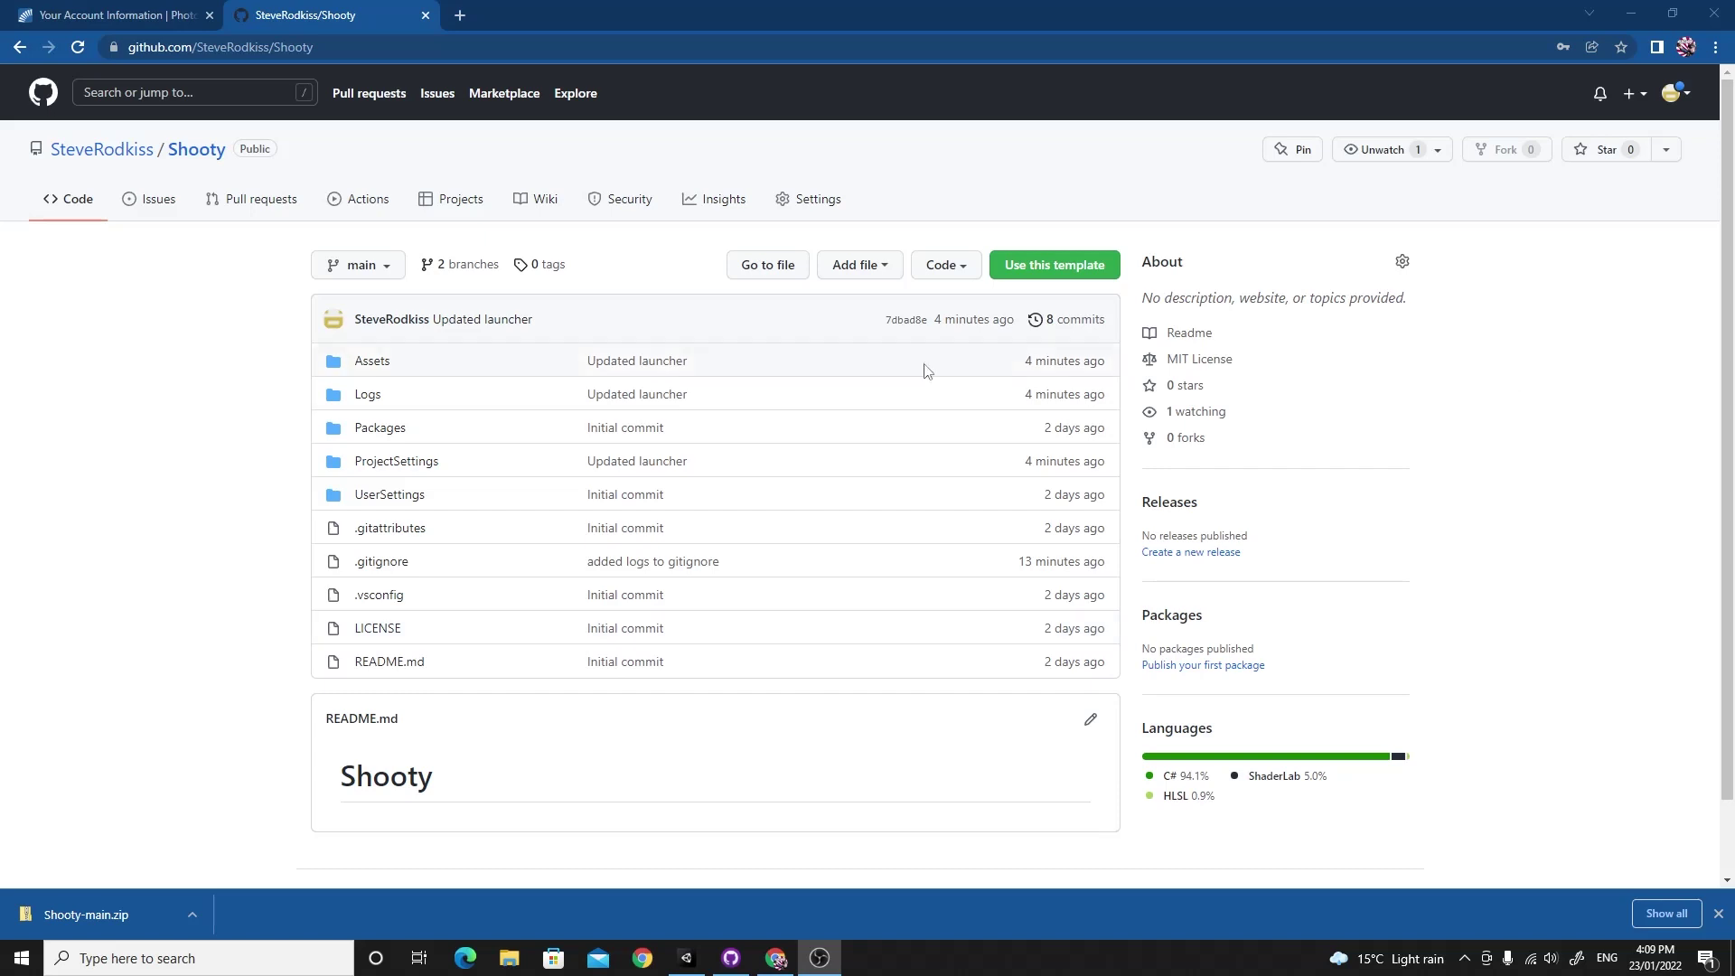
- Bring the browser with the Shooty repository page forward and select its address
left_click(229, 392)
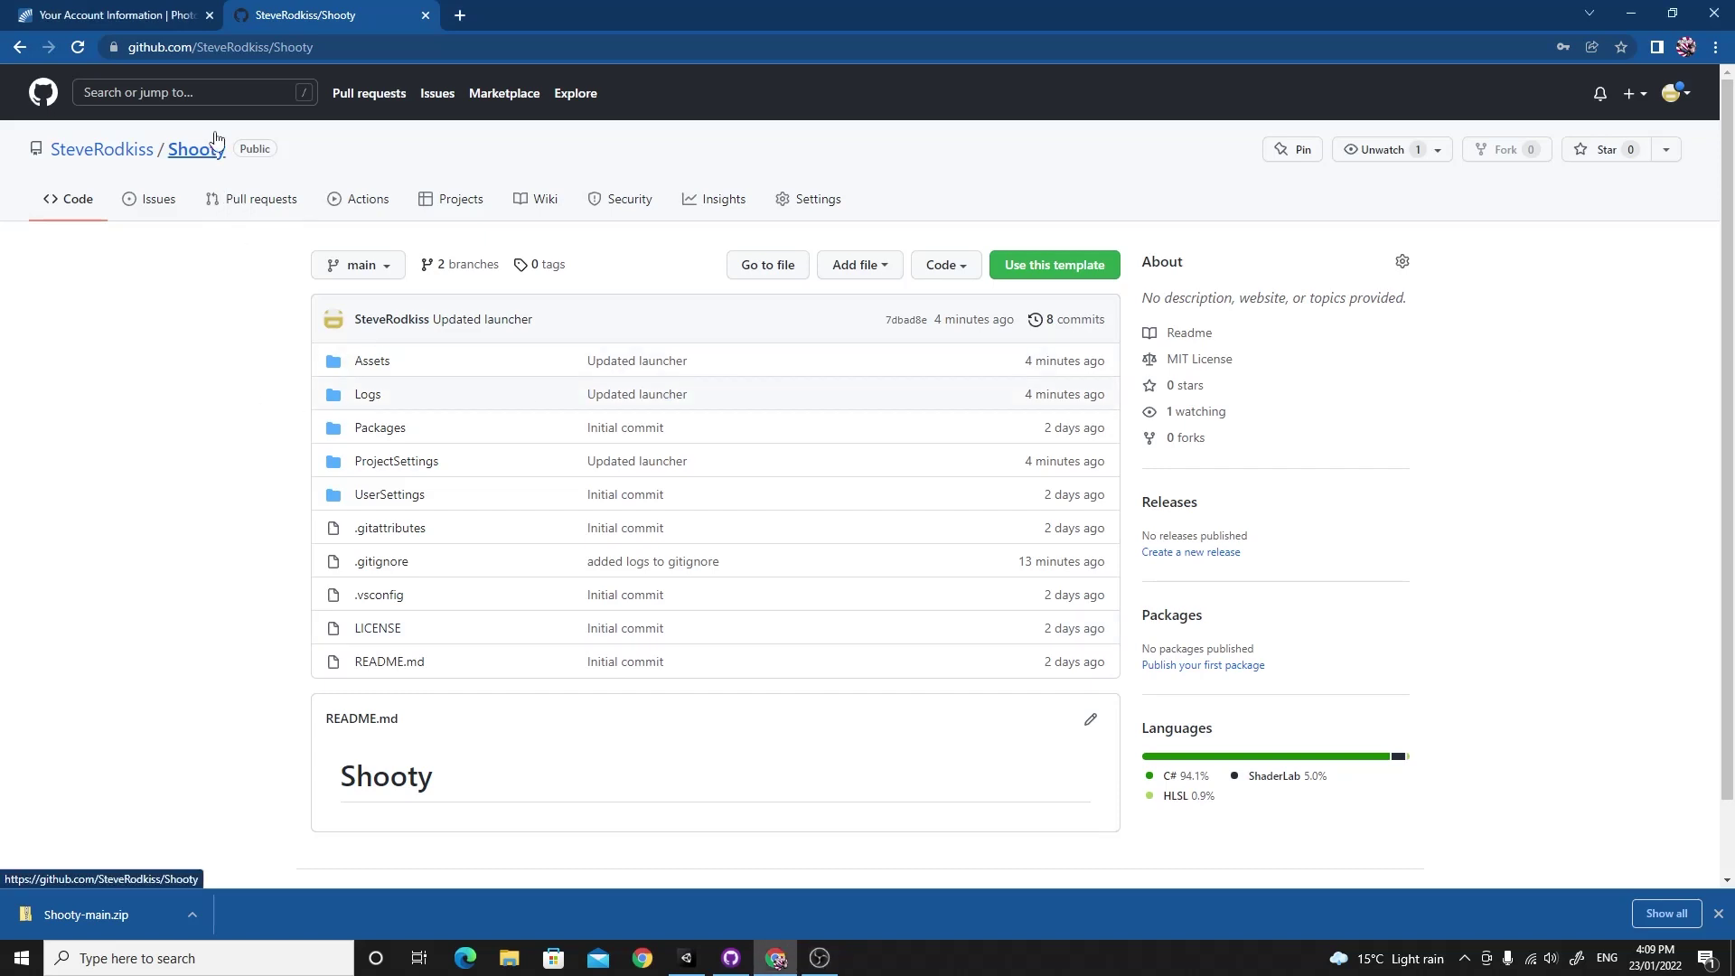
left_click_drag(131, 51, 332, 50)
triple_click(248, 422)
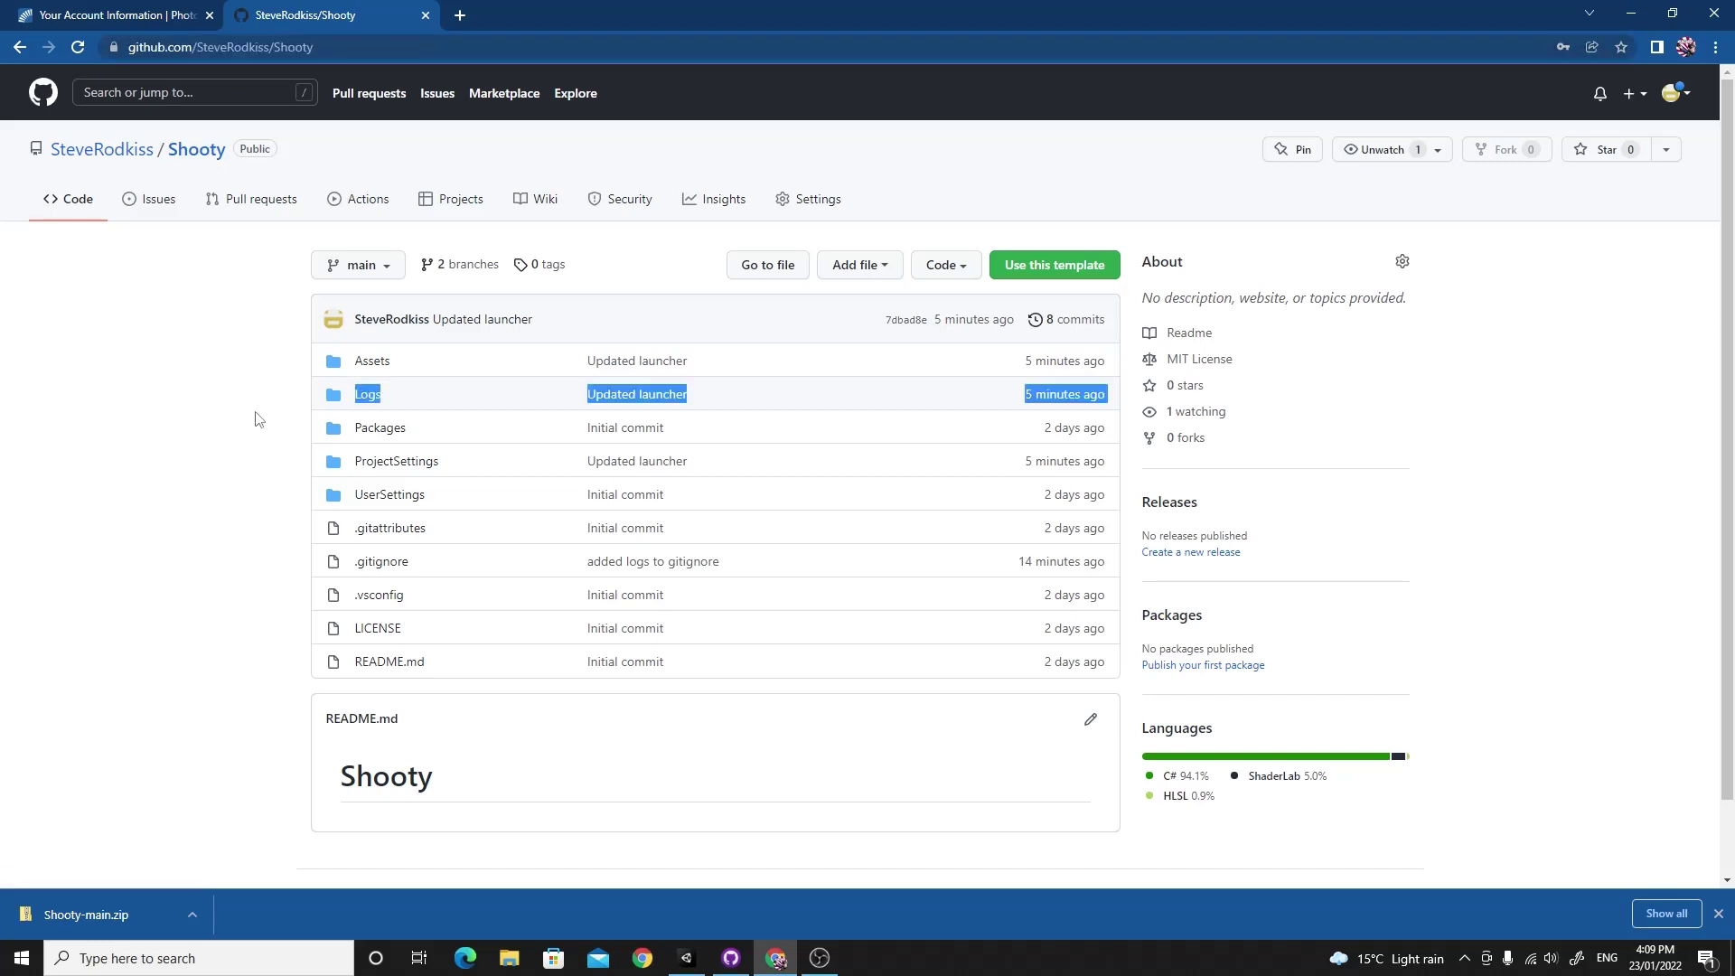
- Download the repository via Code > Download ZIP and show Shooty-main.zip in its folder
left_click(958, 267)
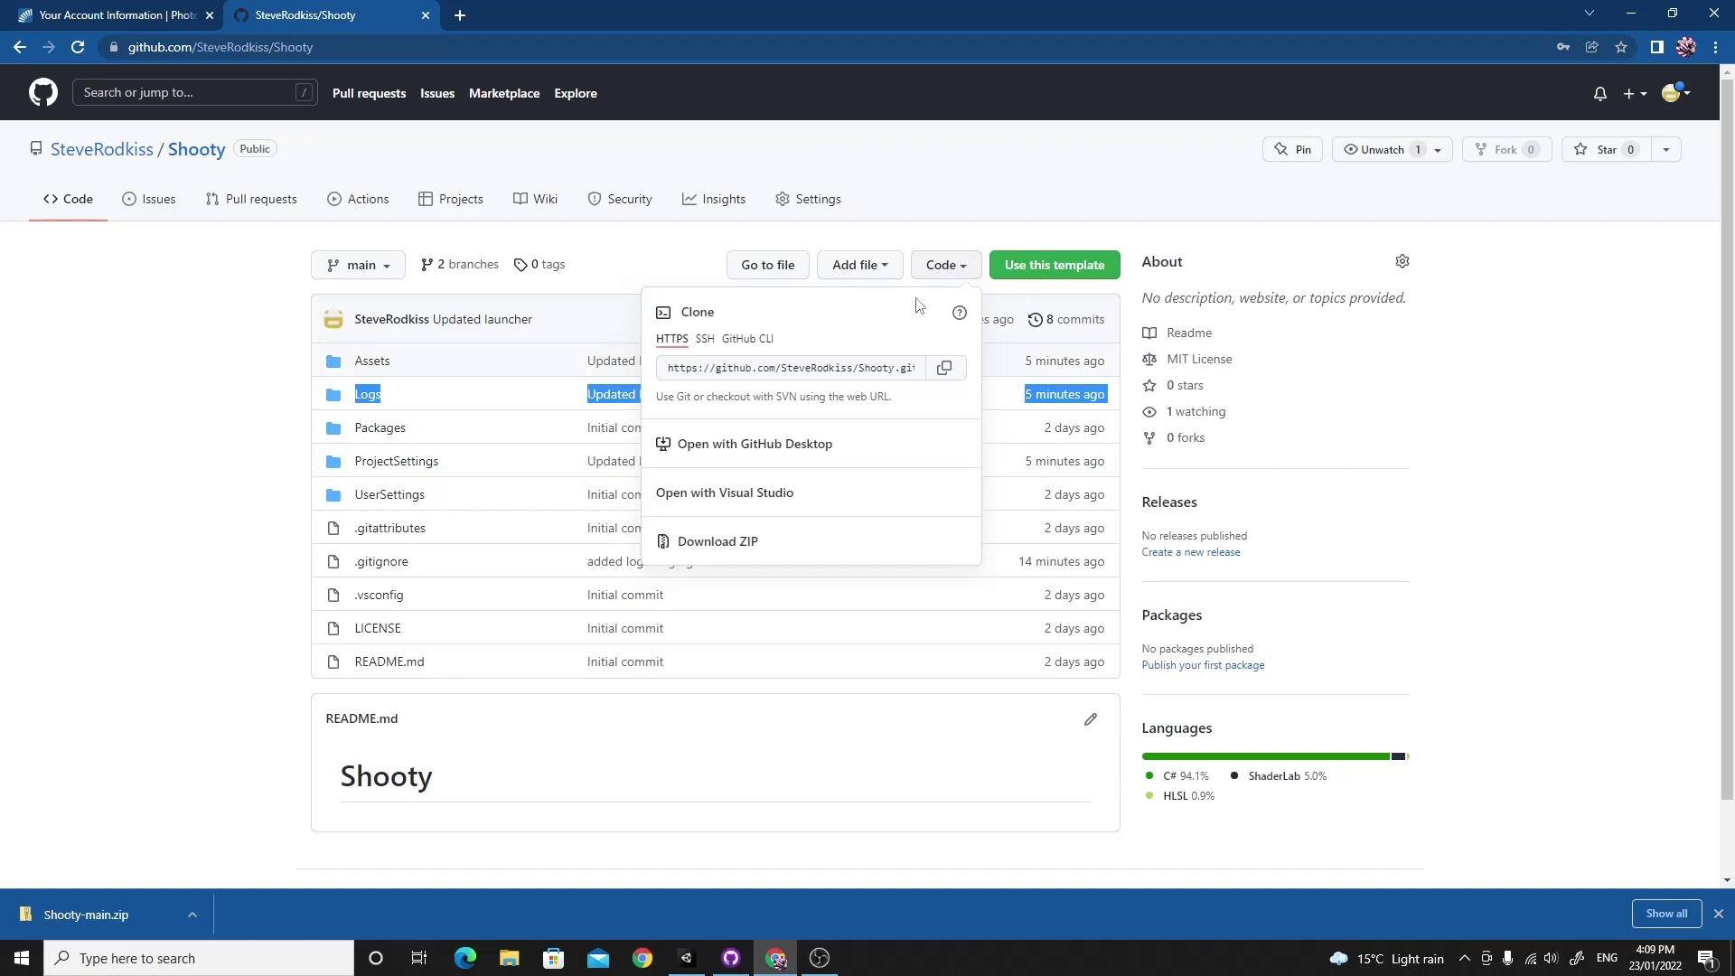
left_click(719, 544)
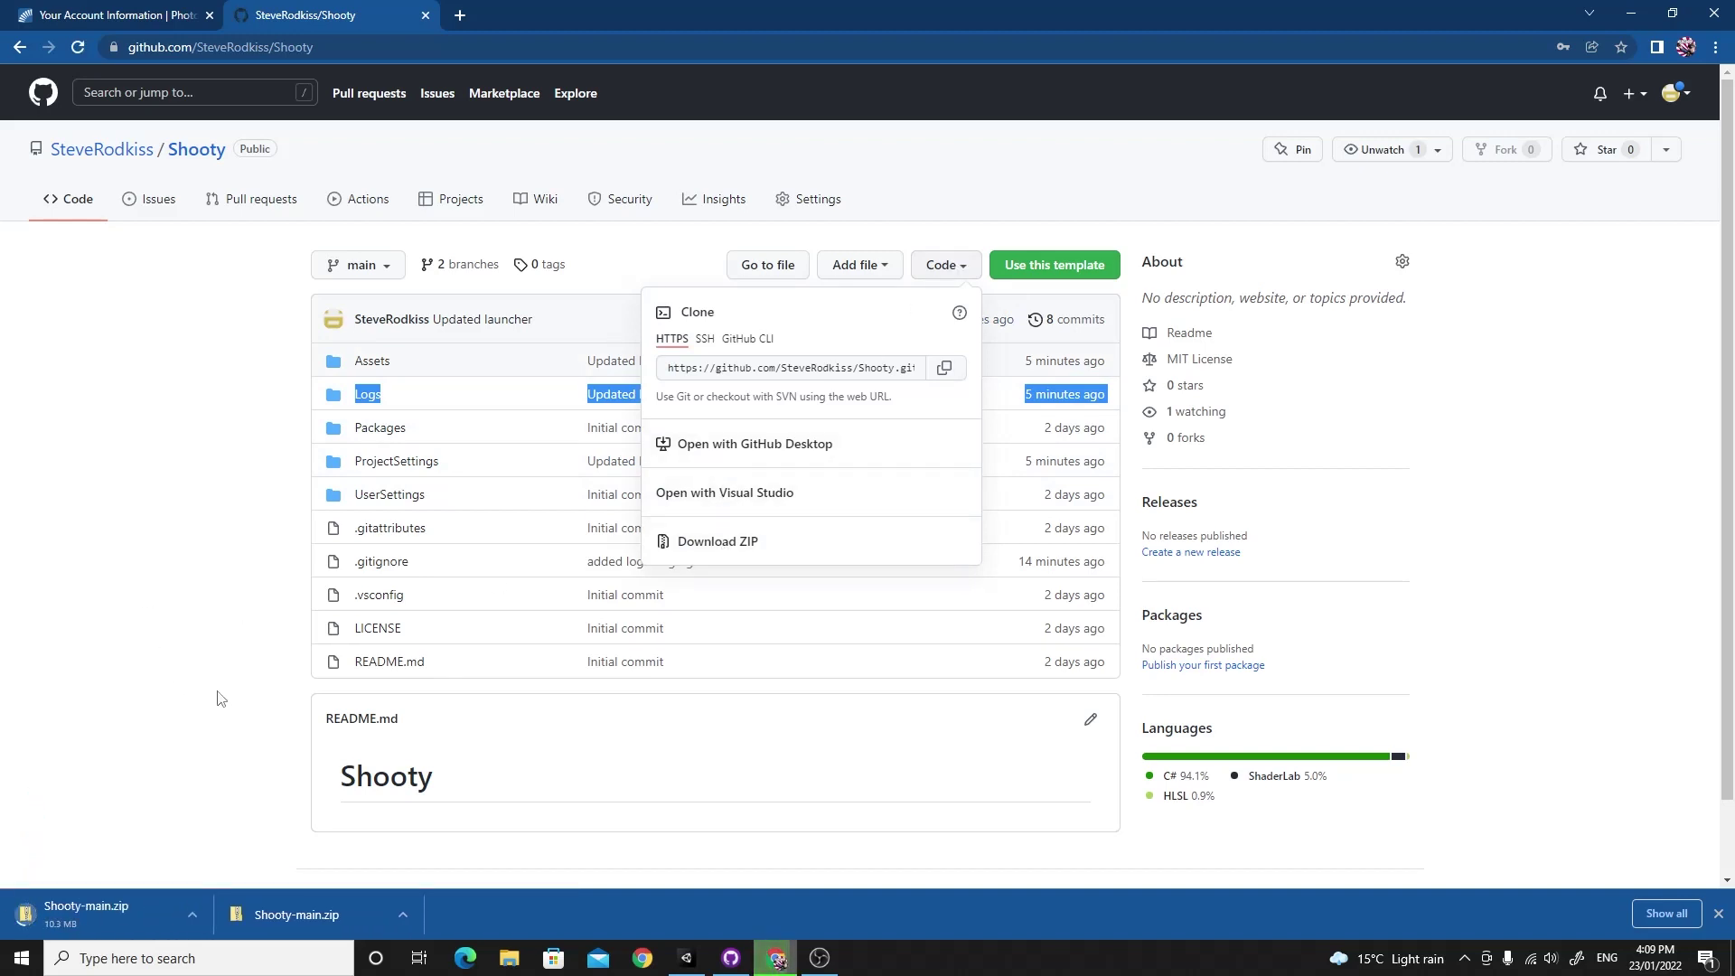
left_click(128, 533)
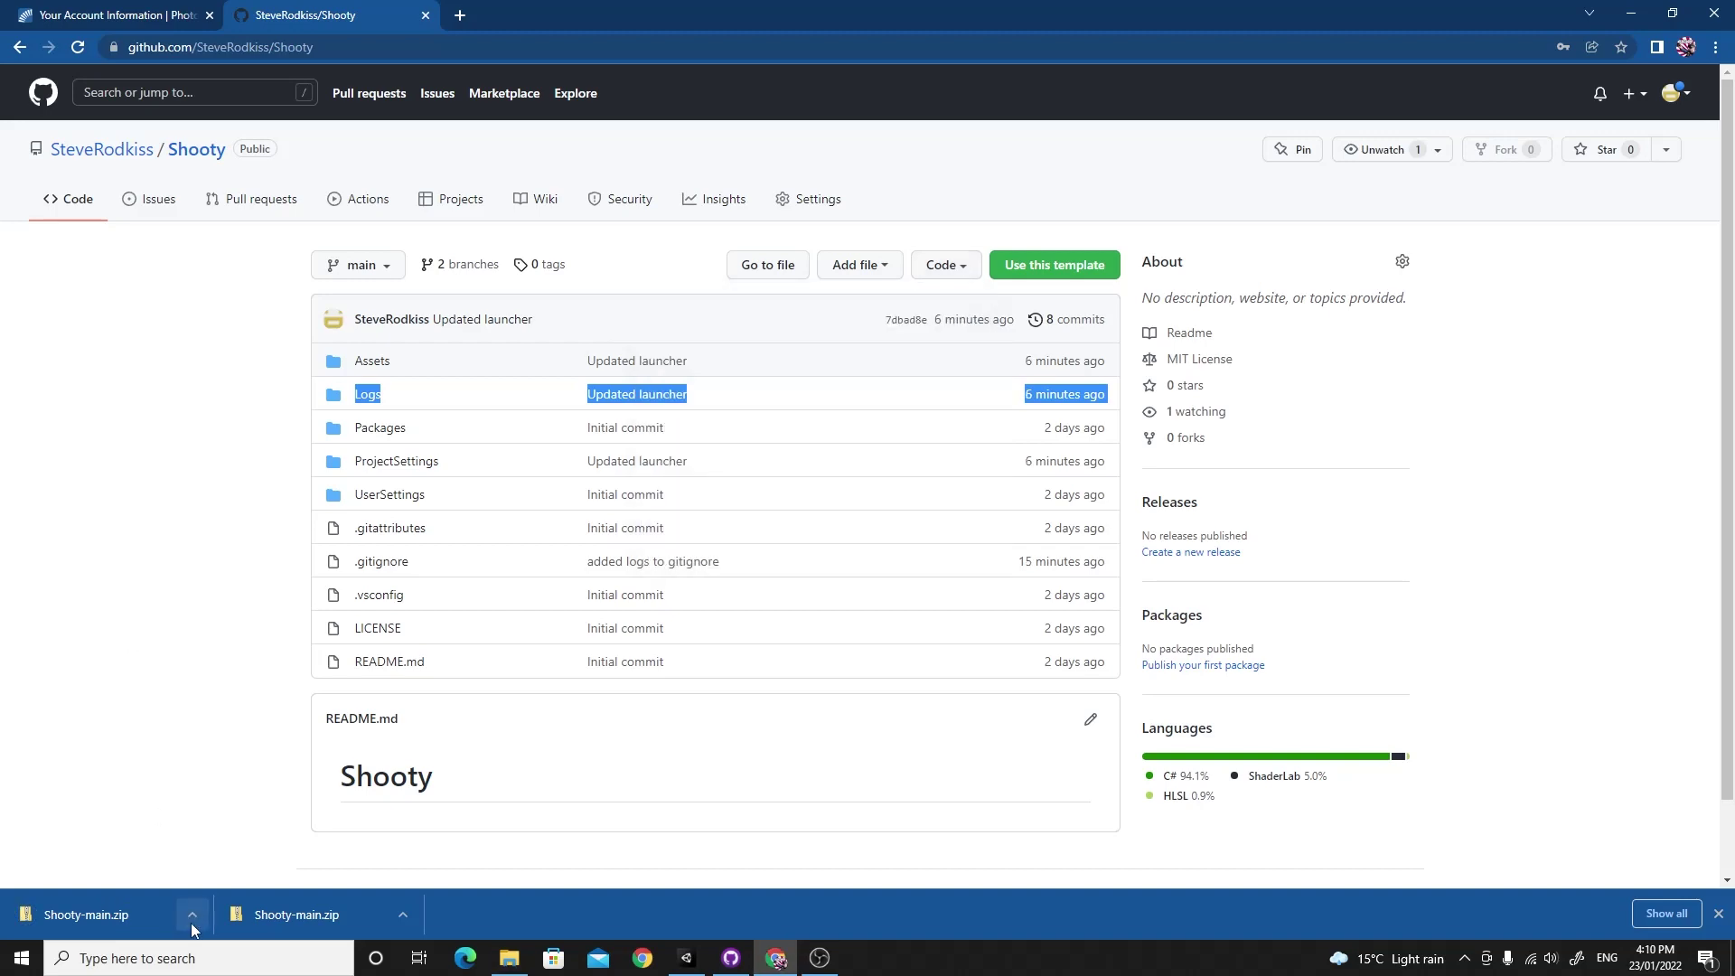
left_click(191, 923)
left_click(226, 853)
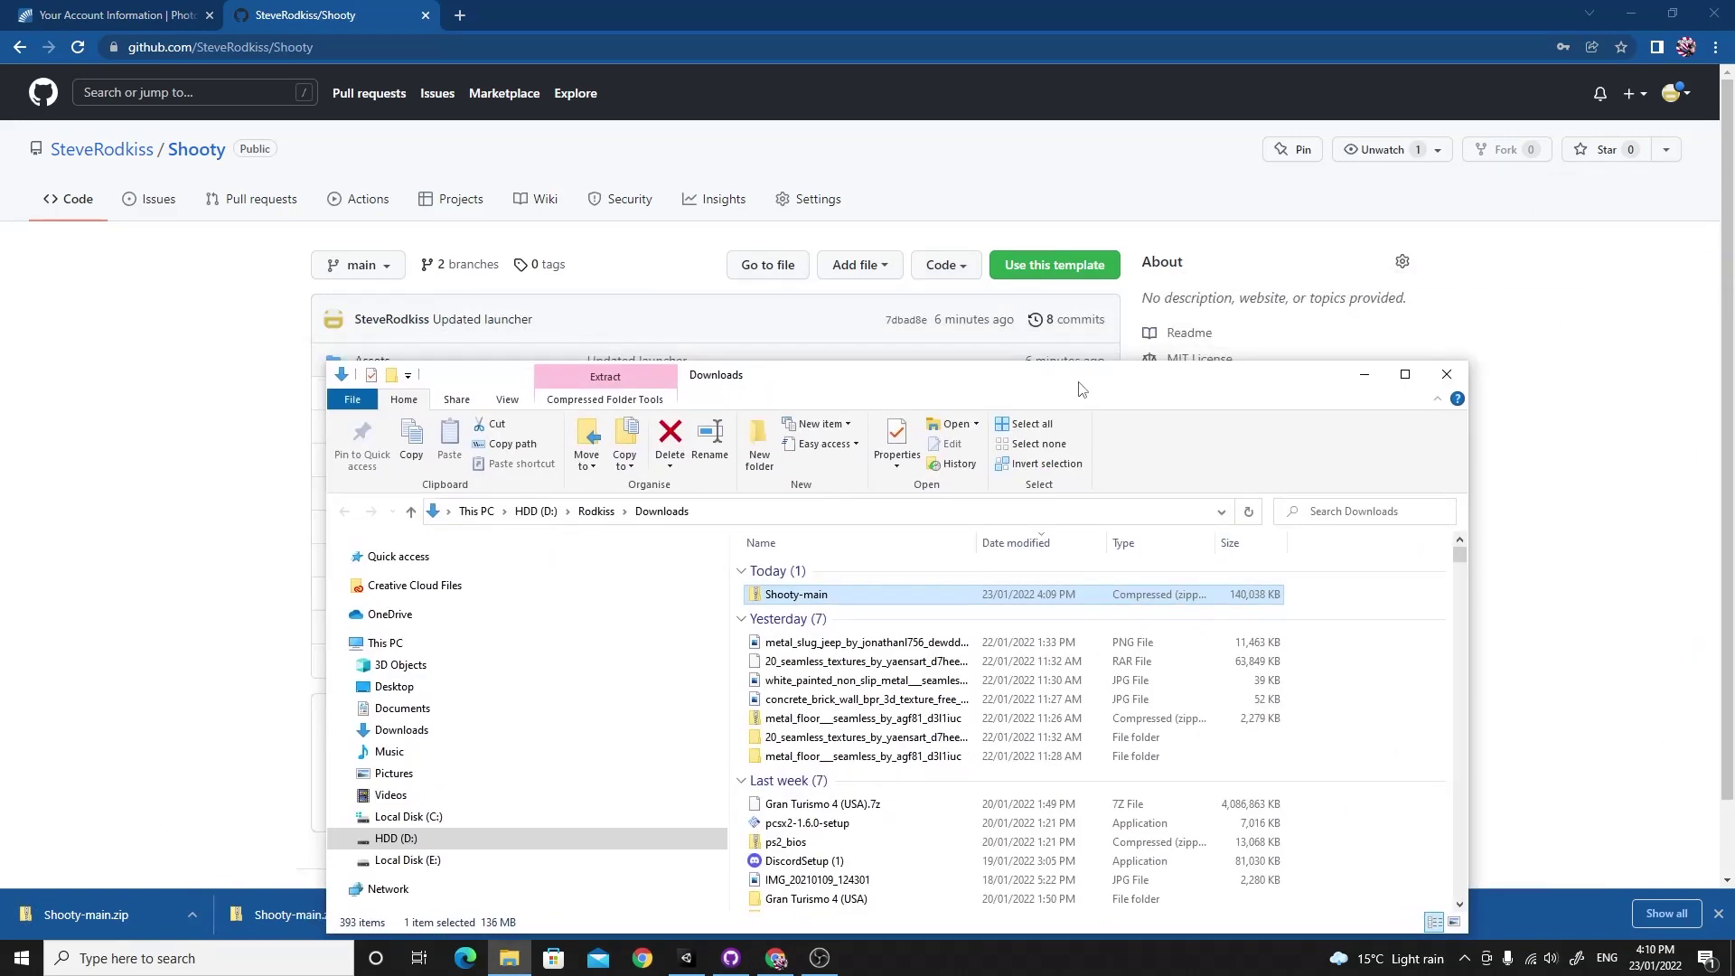
- Extract all files from Shooty-main.zip into a Shooty-main folder
right_click(812, 604)
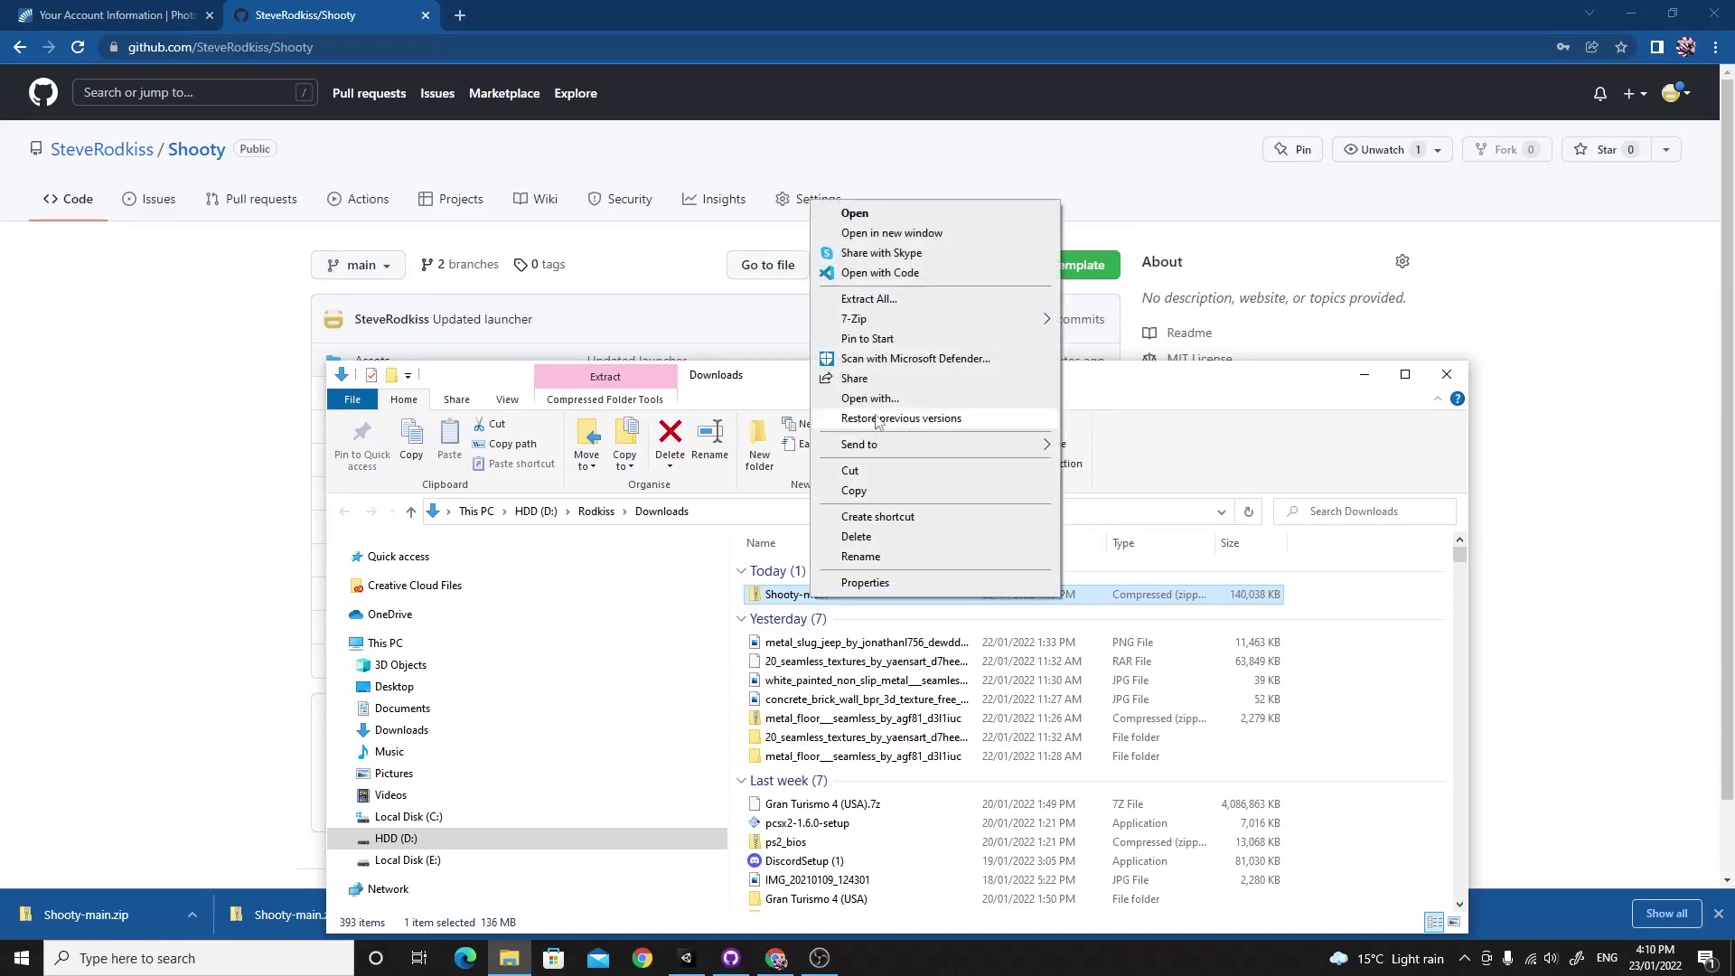
left_click(888, 310)
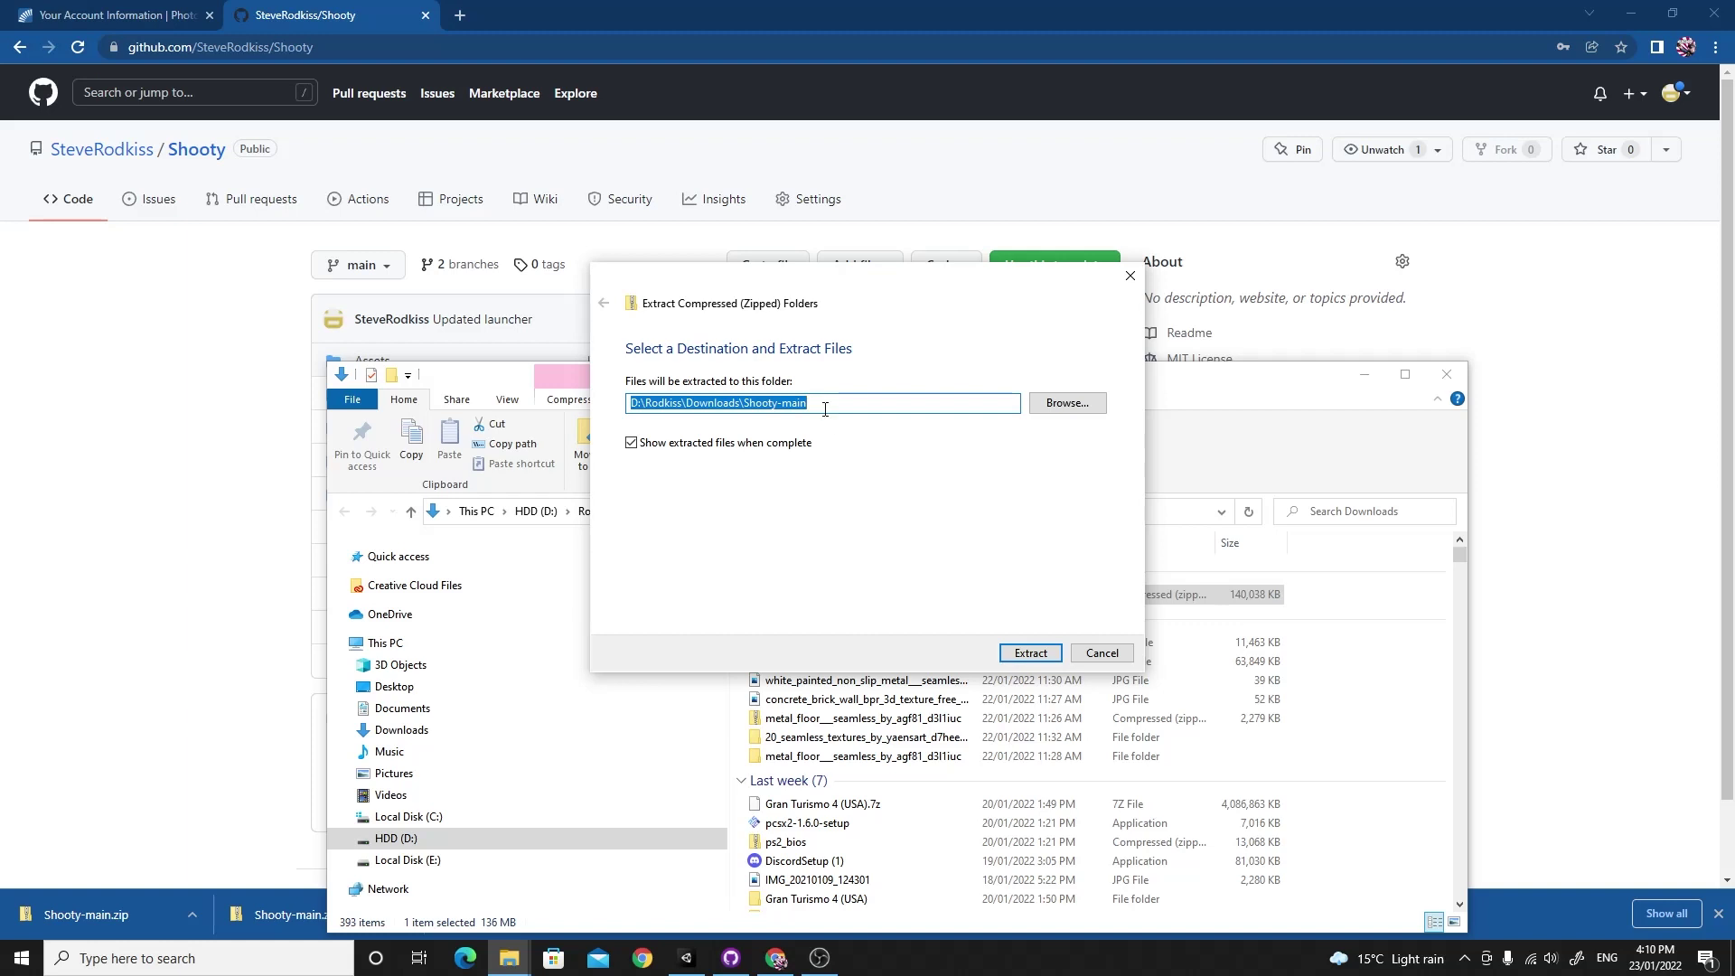
left_click(1030, 653)
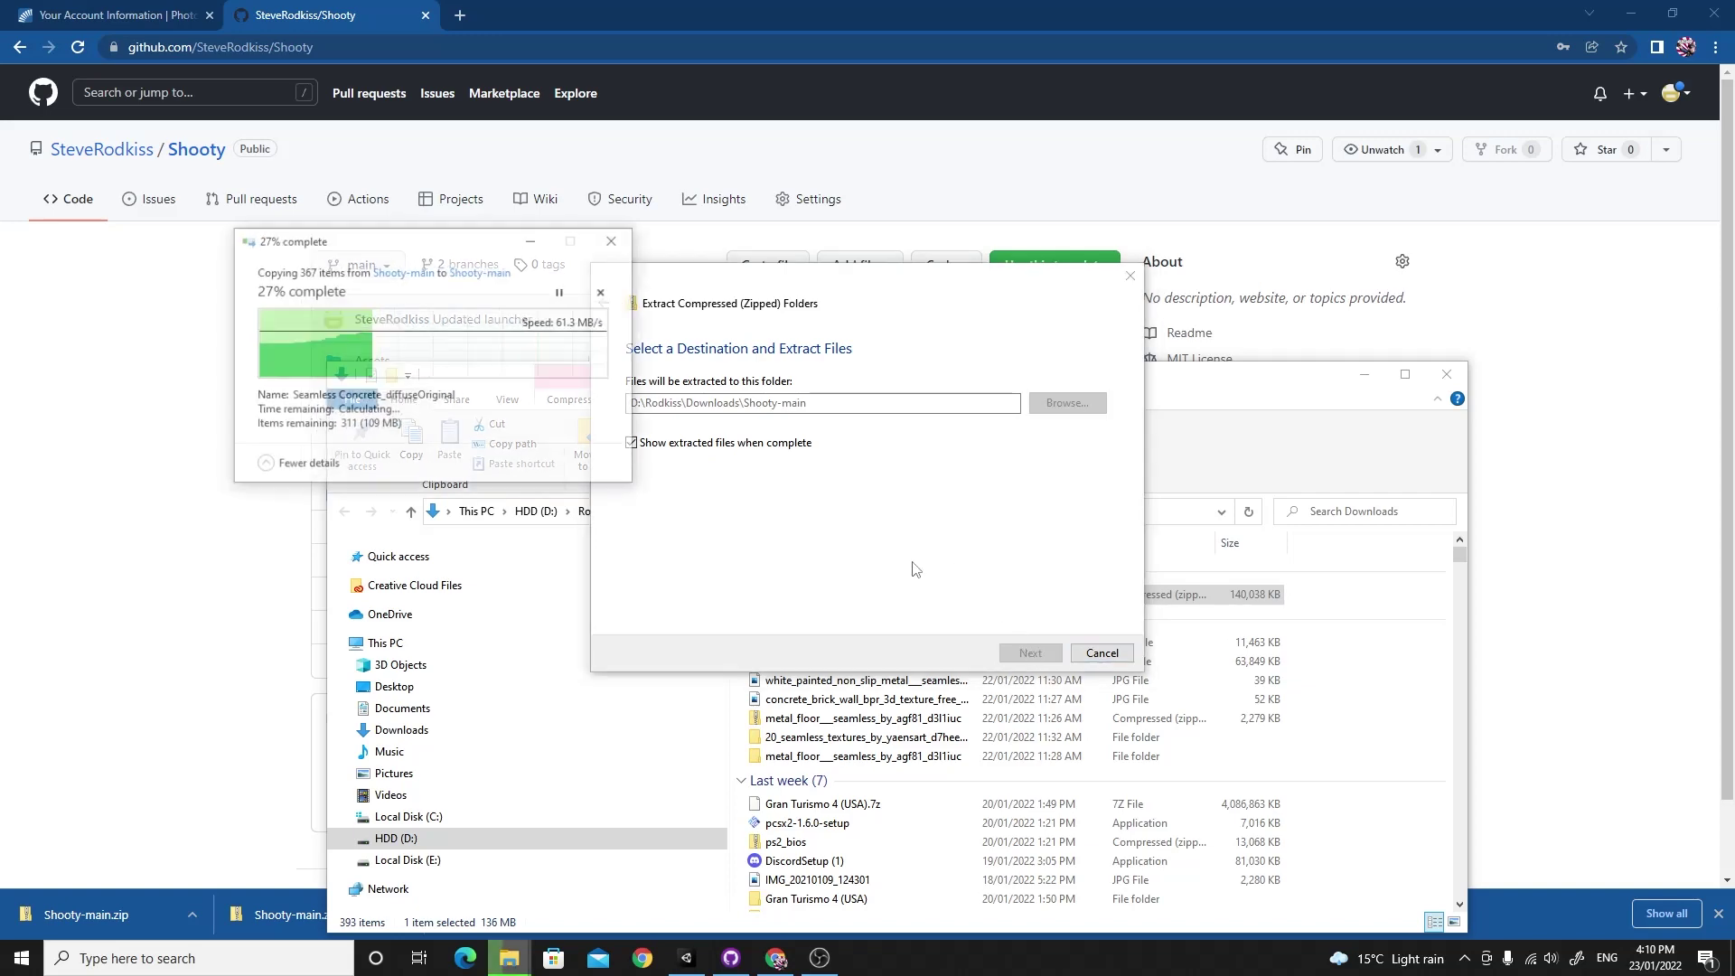
- Copy the extracted Shooty-main folder and go to Documents to find Unity Projects
left_click(819, 215)
key("ctrl+c")
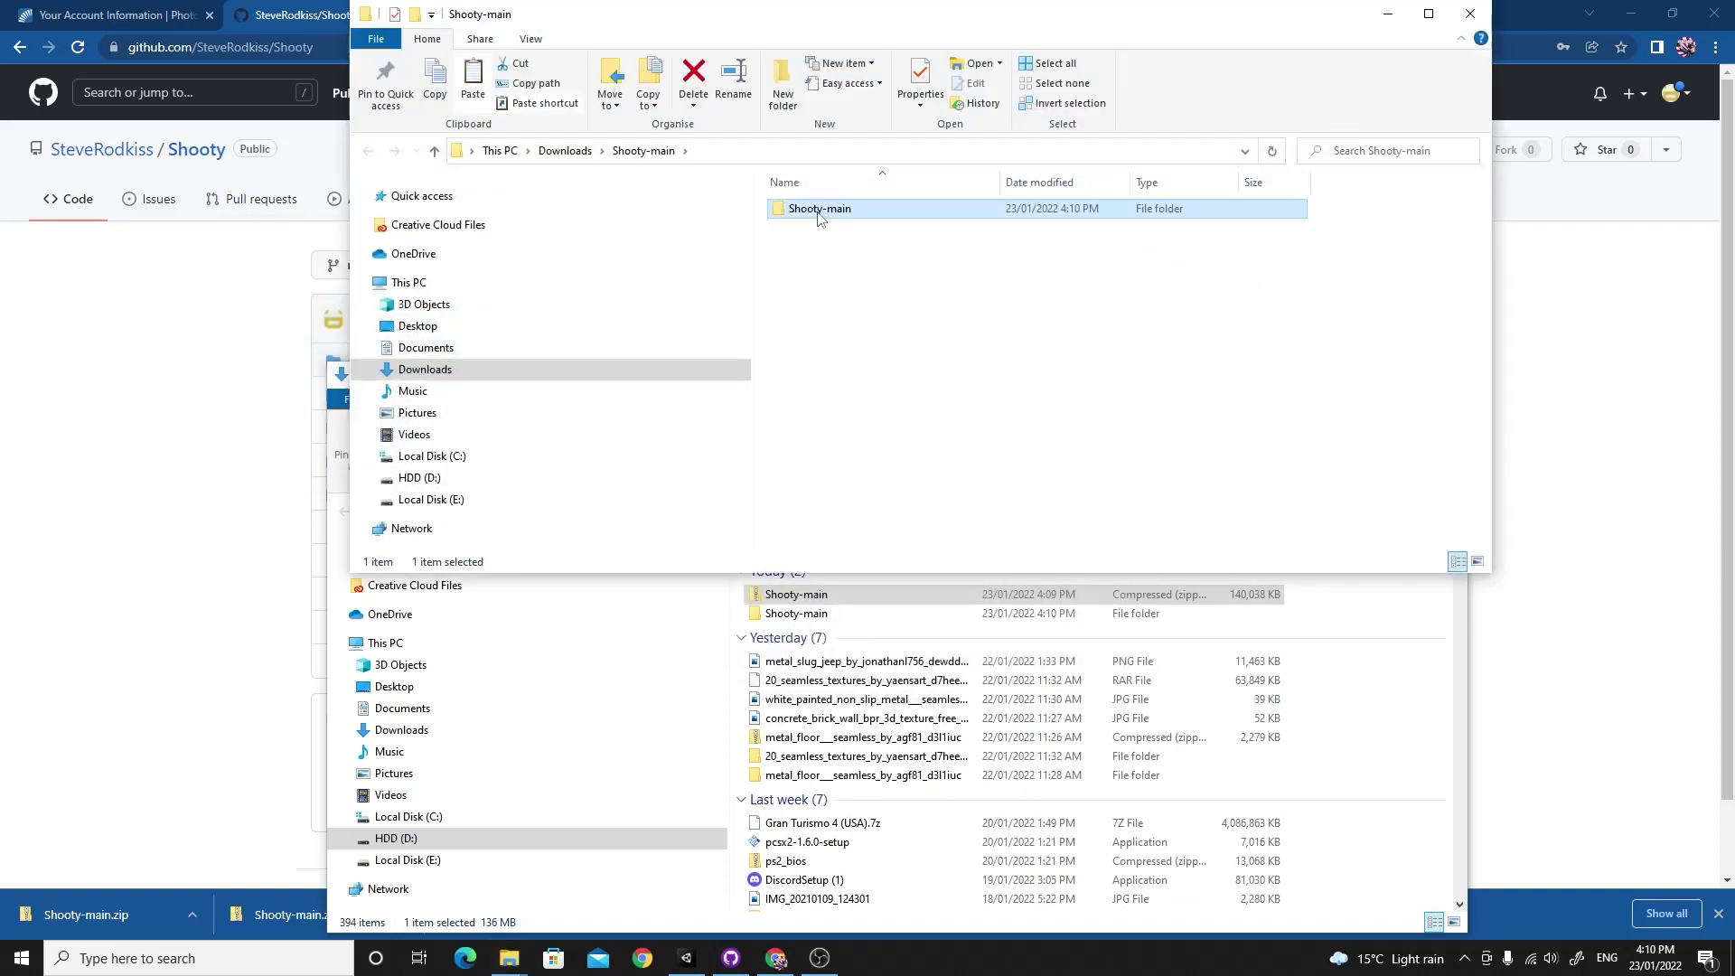
left_click(441, 348)
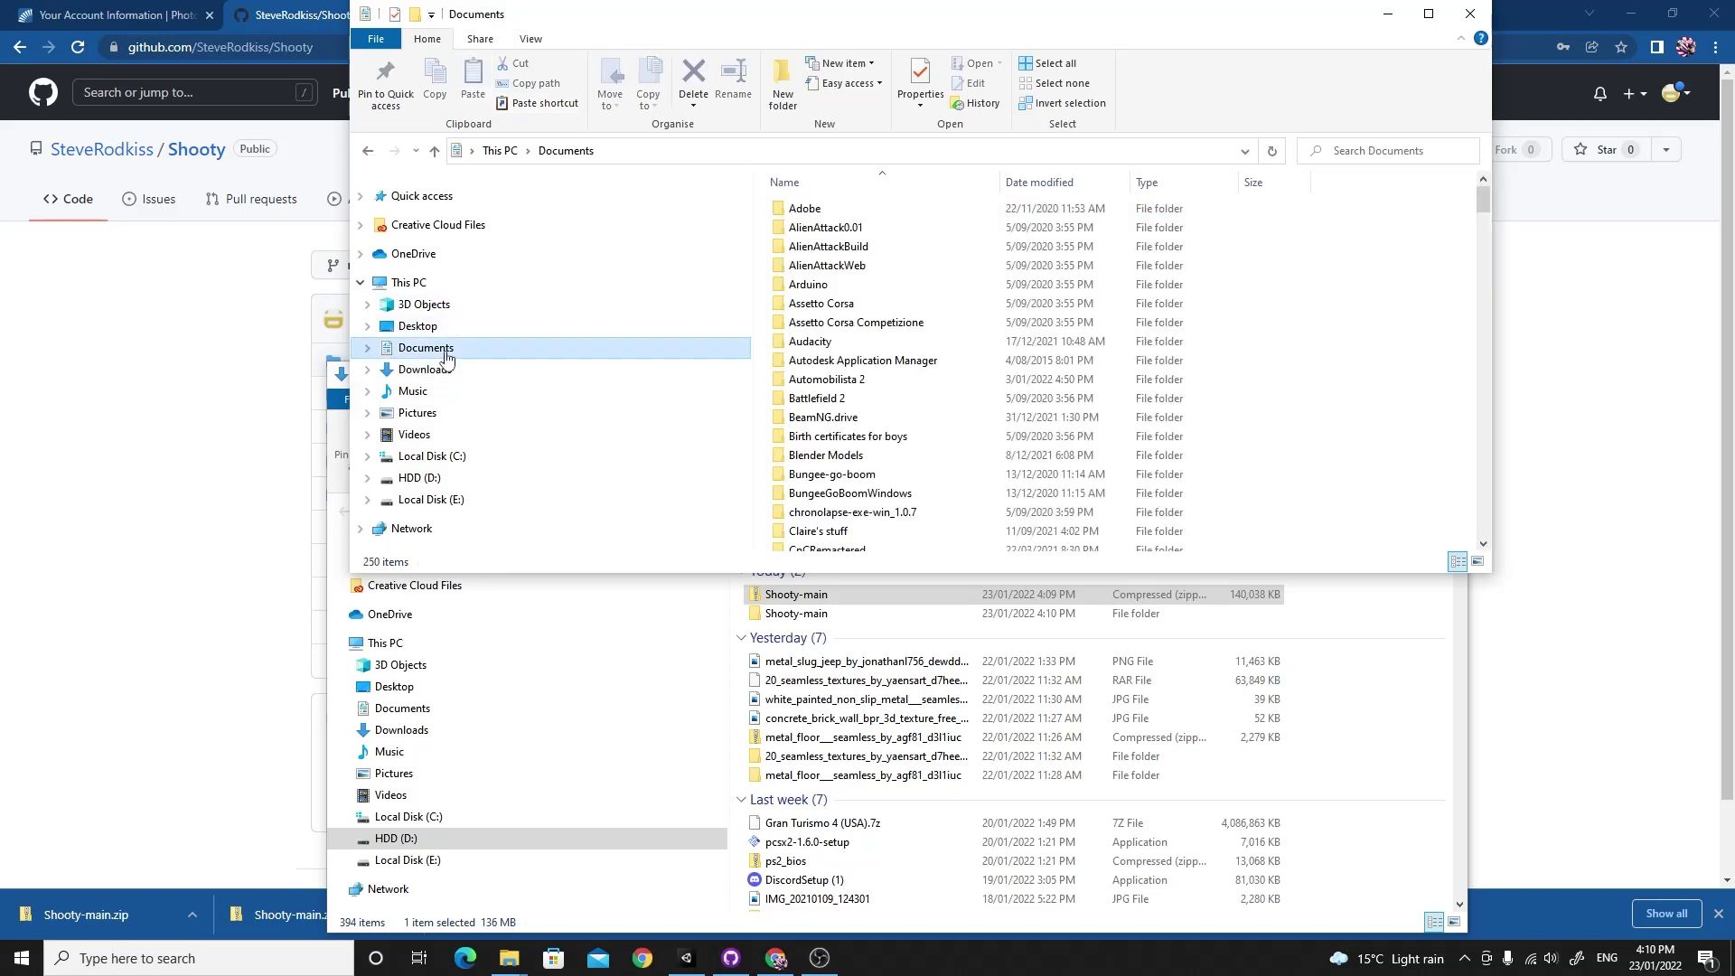
scroll(1414, 375, "down", 20)
scroll(1174, 366, "up", 2)
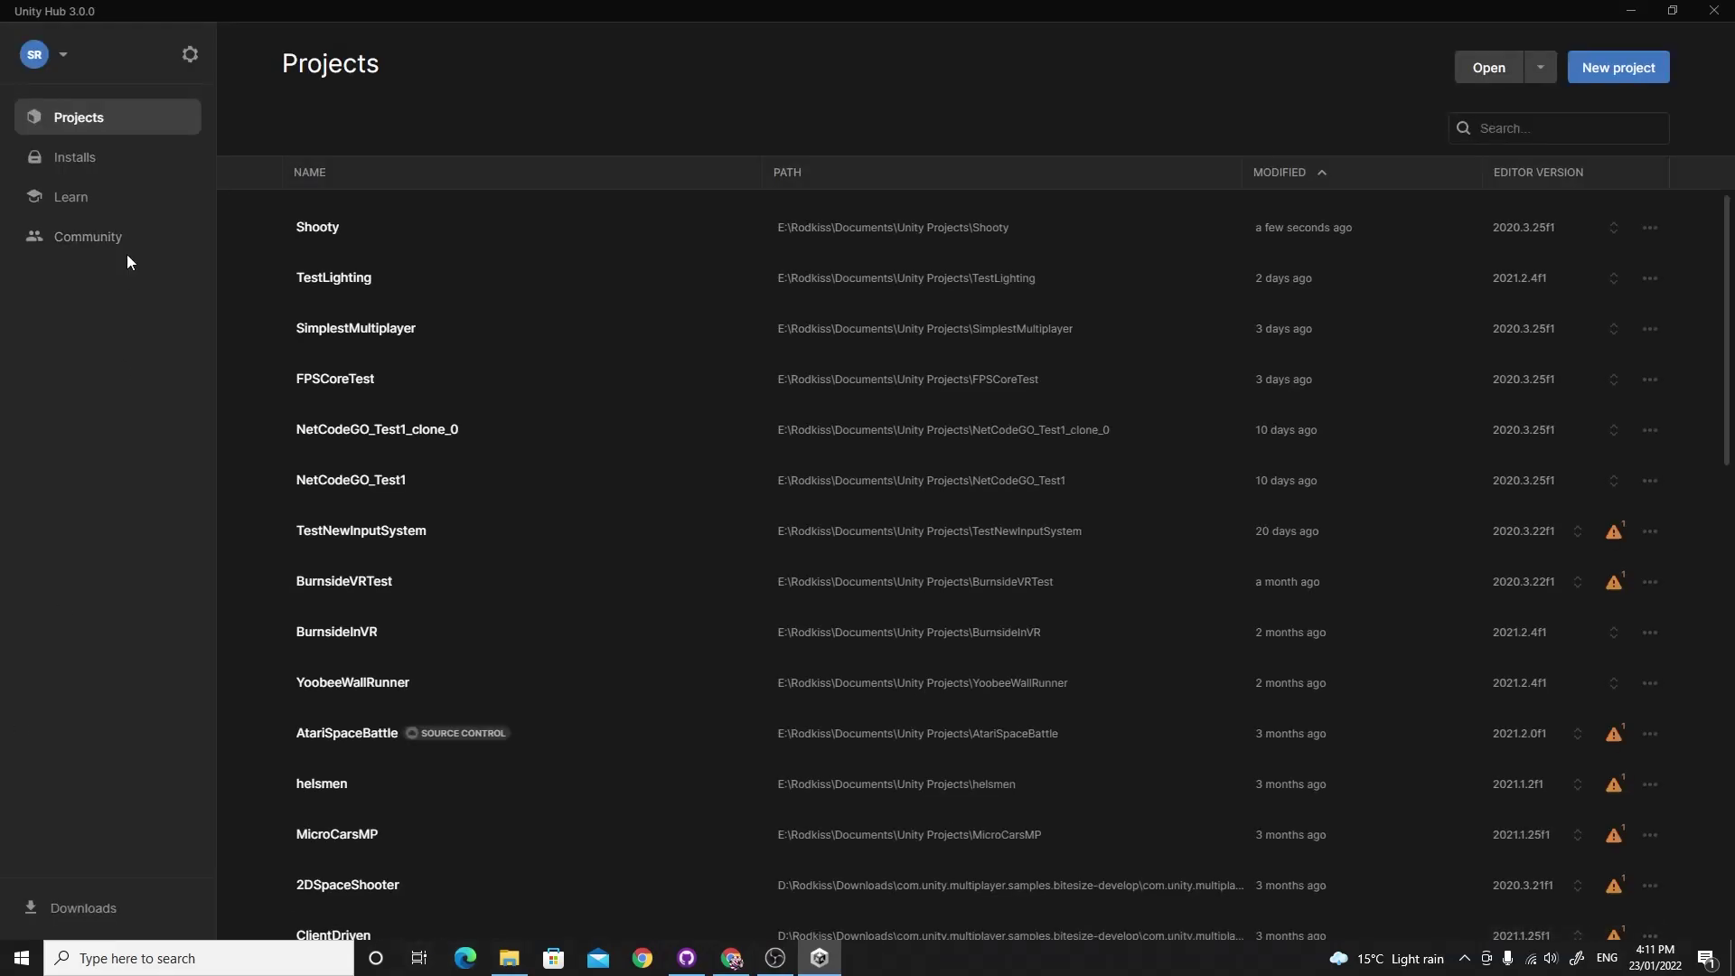
- Add the existing Shooty-main project from disk in the Unity Projects folder
left_click(1540, 73)
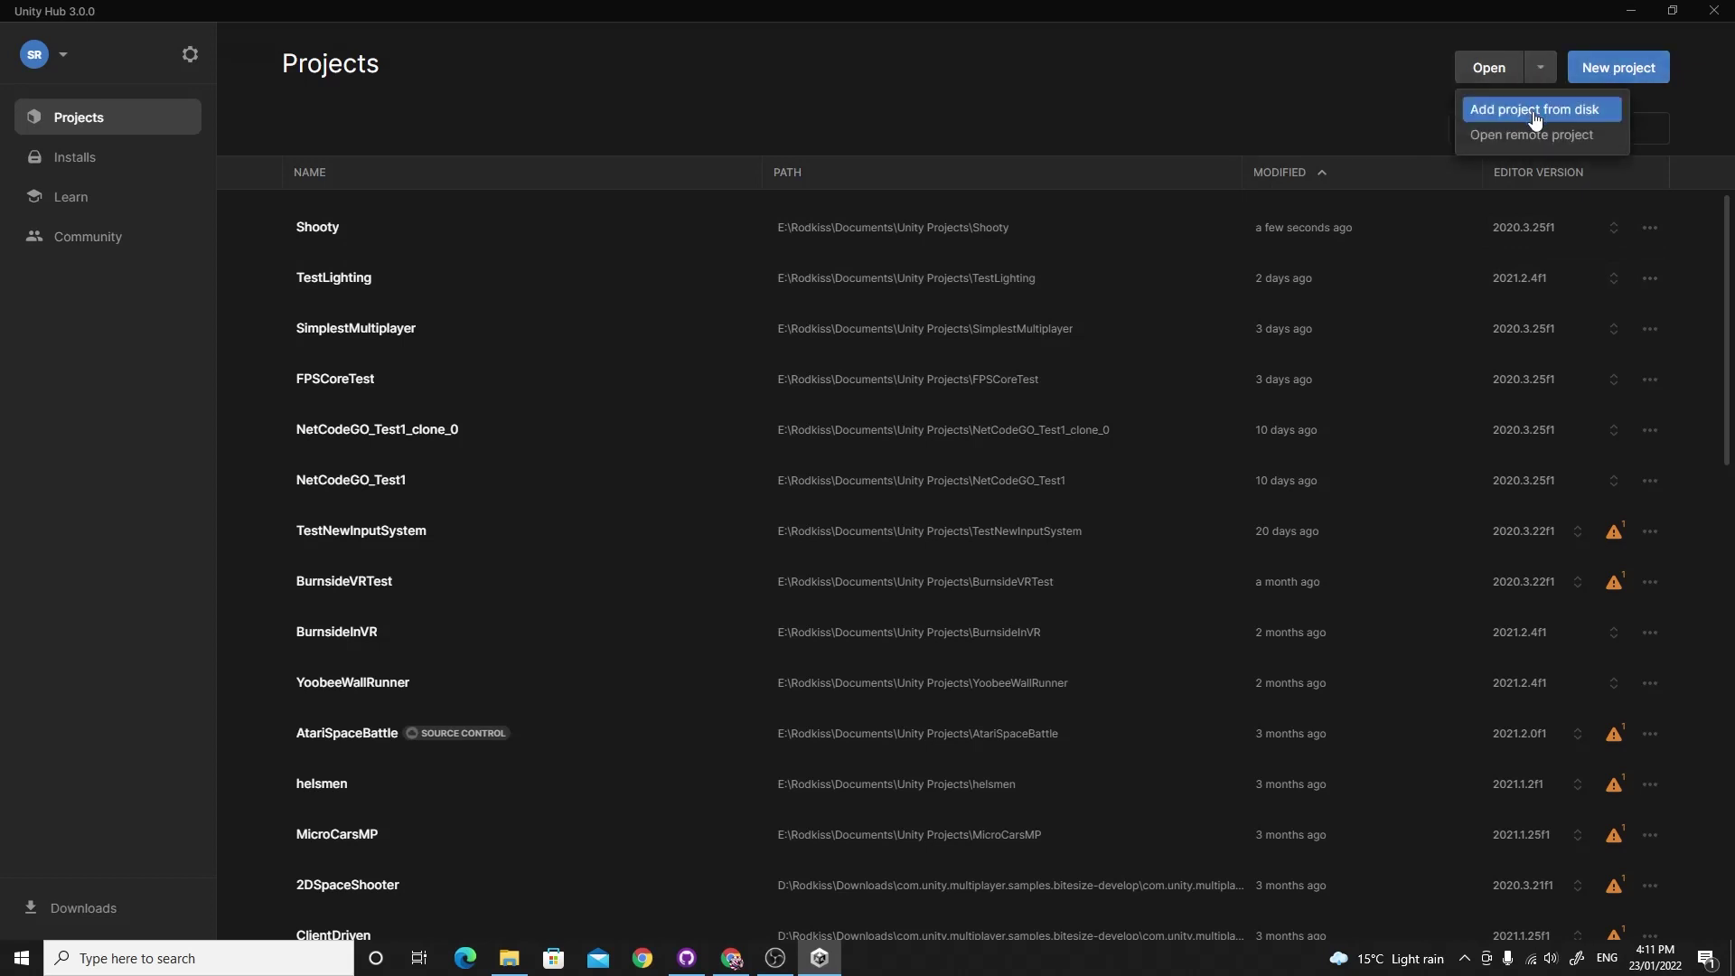
left_click(1538, 110)
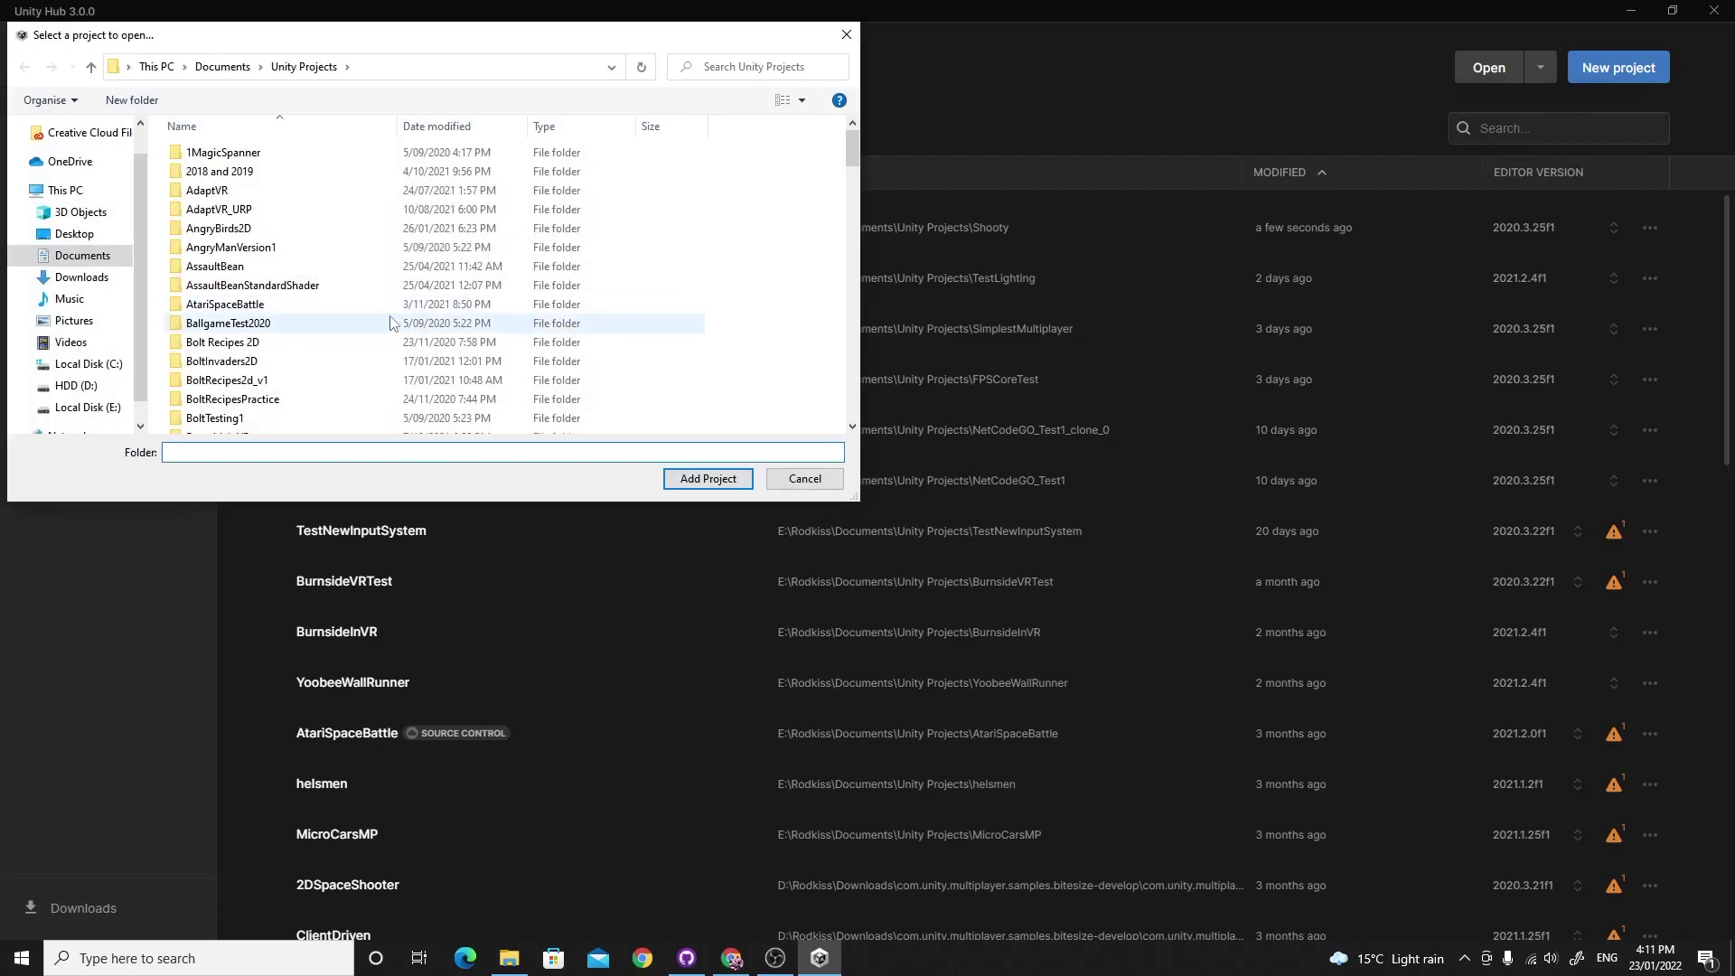
scroll(306, 345, "down", 15)
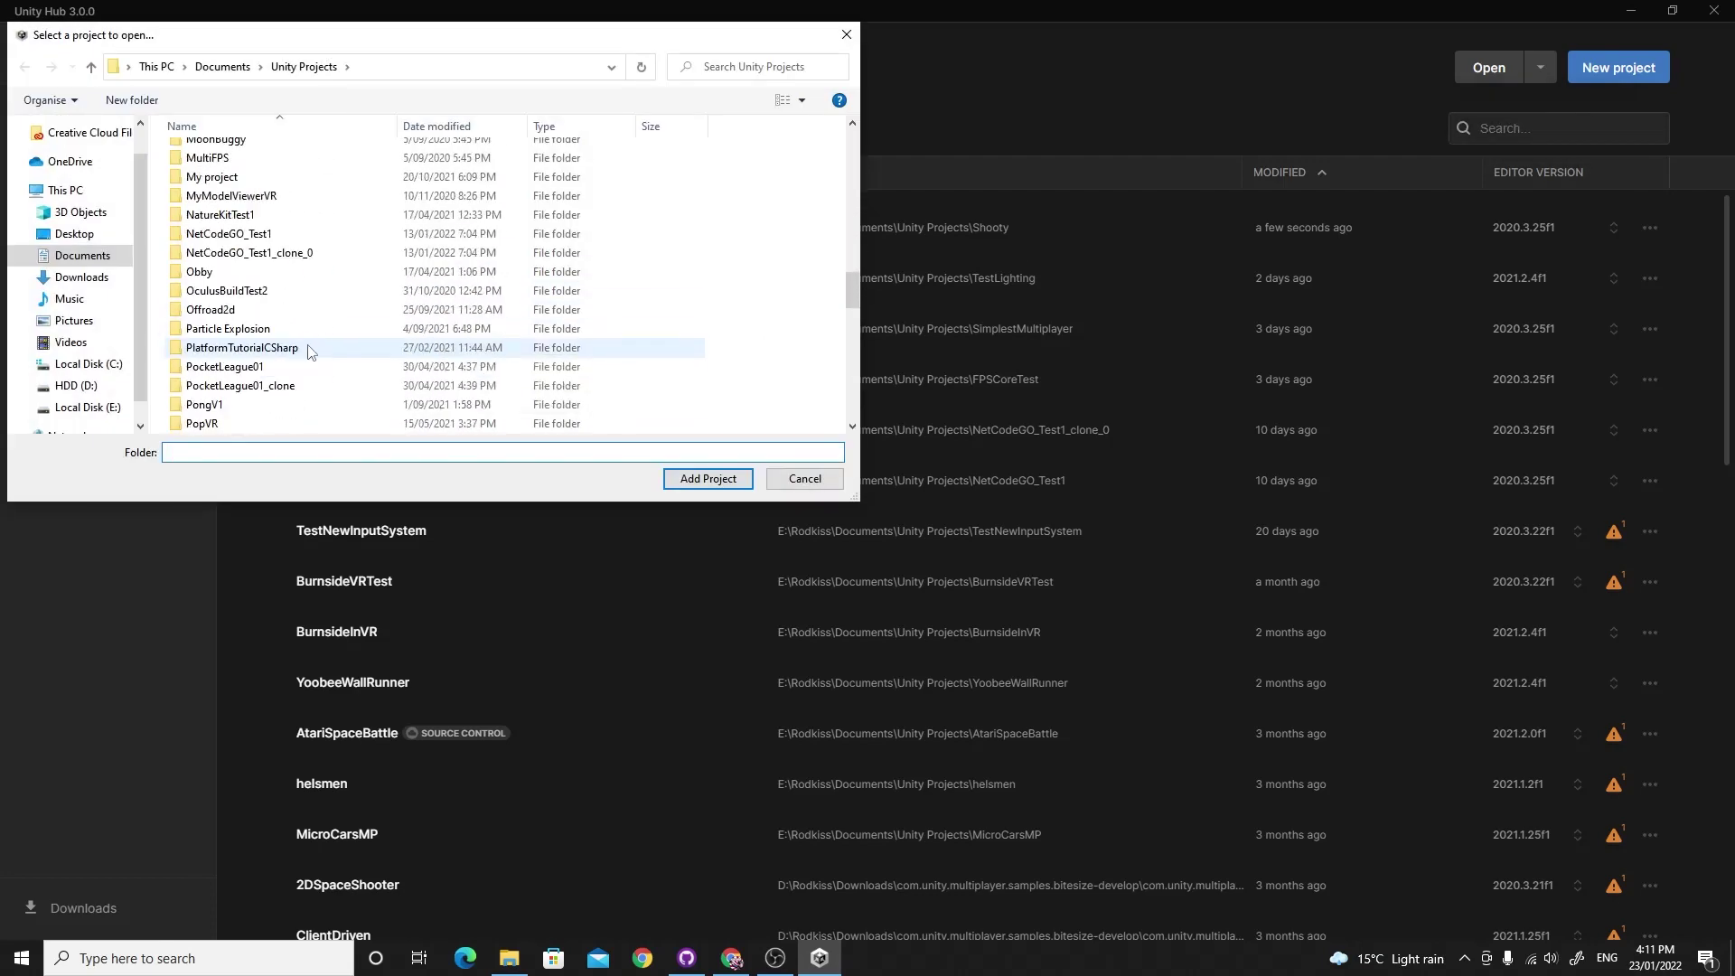
scroll(308, 351, "down", 7)
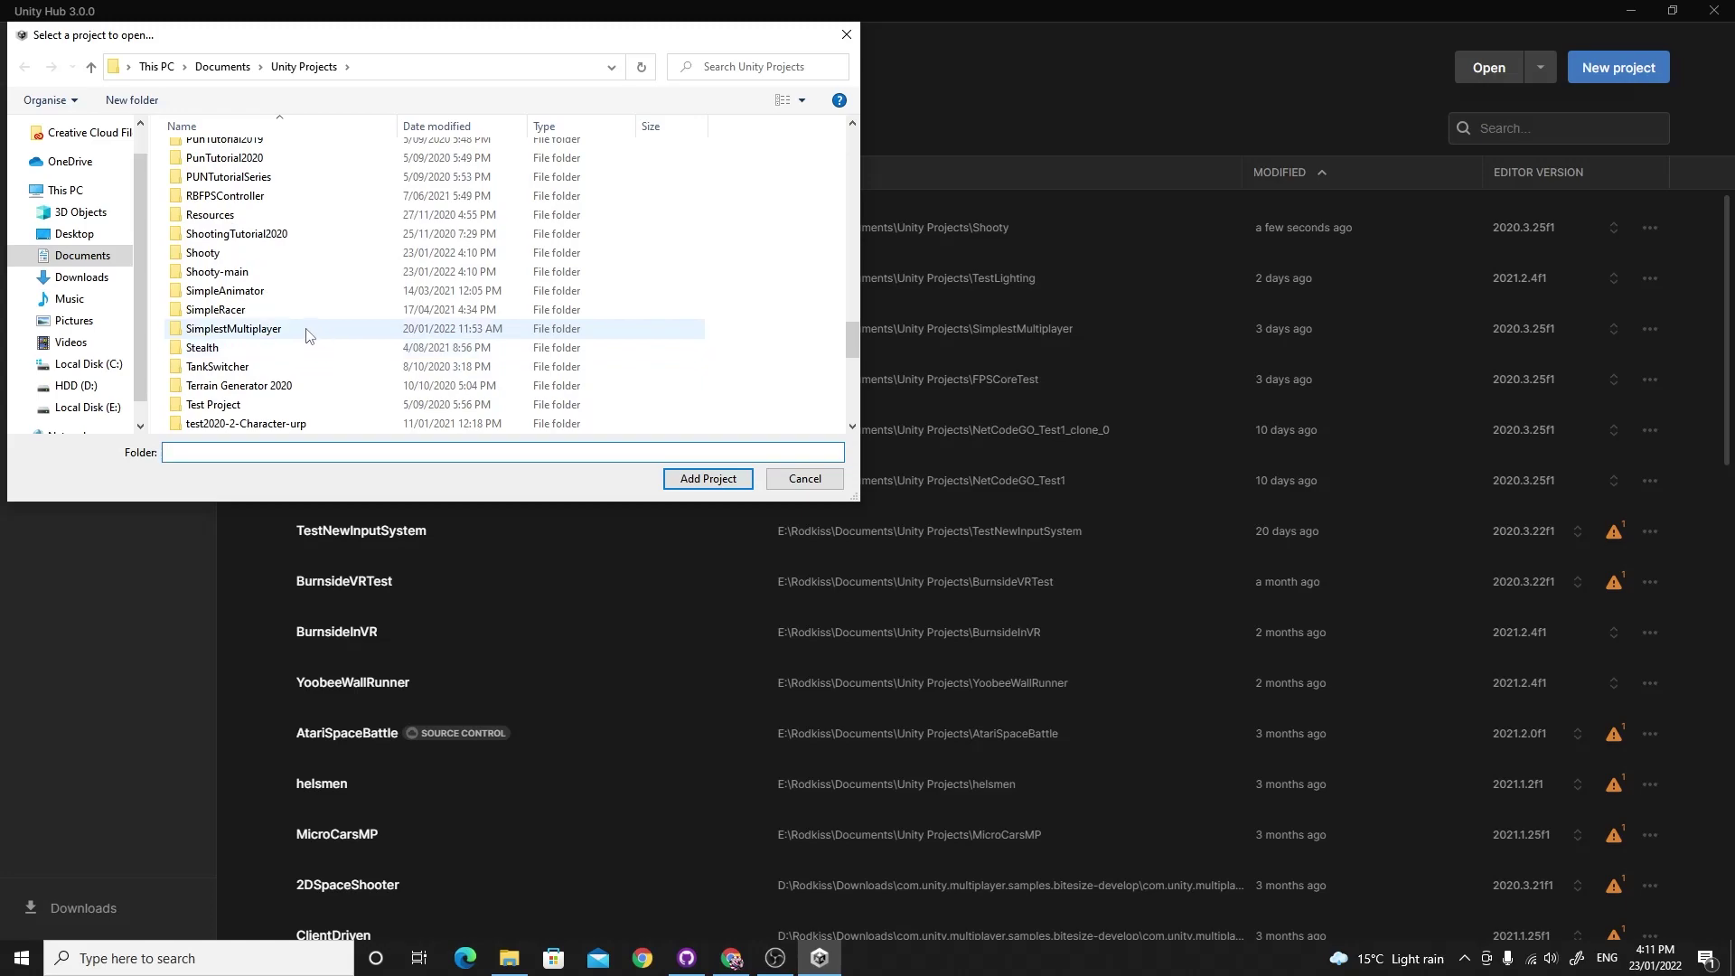
double_click(218, 272)
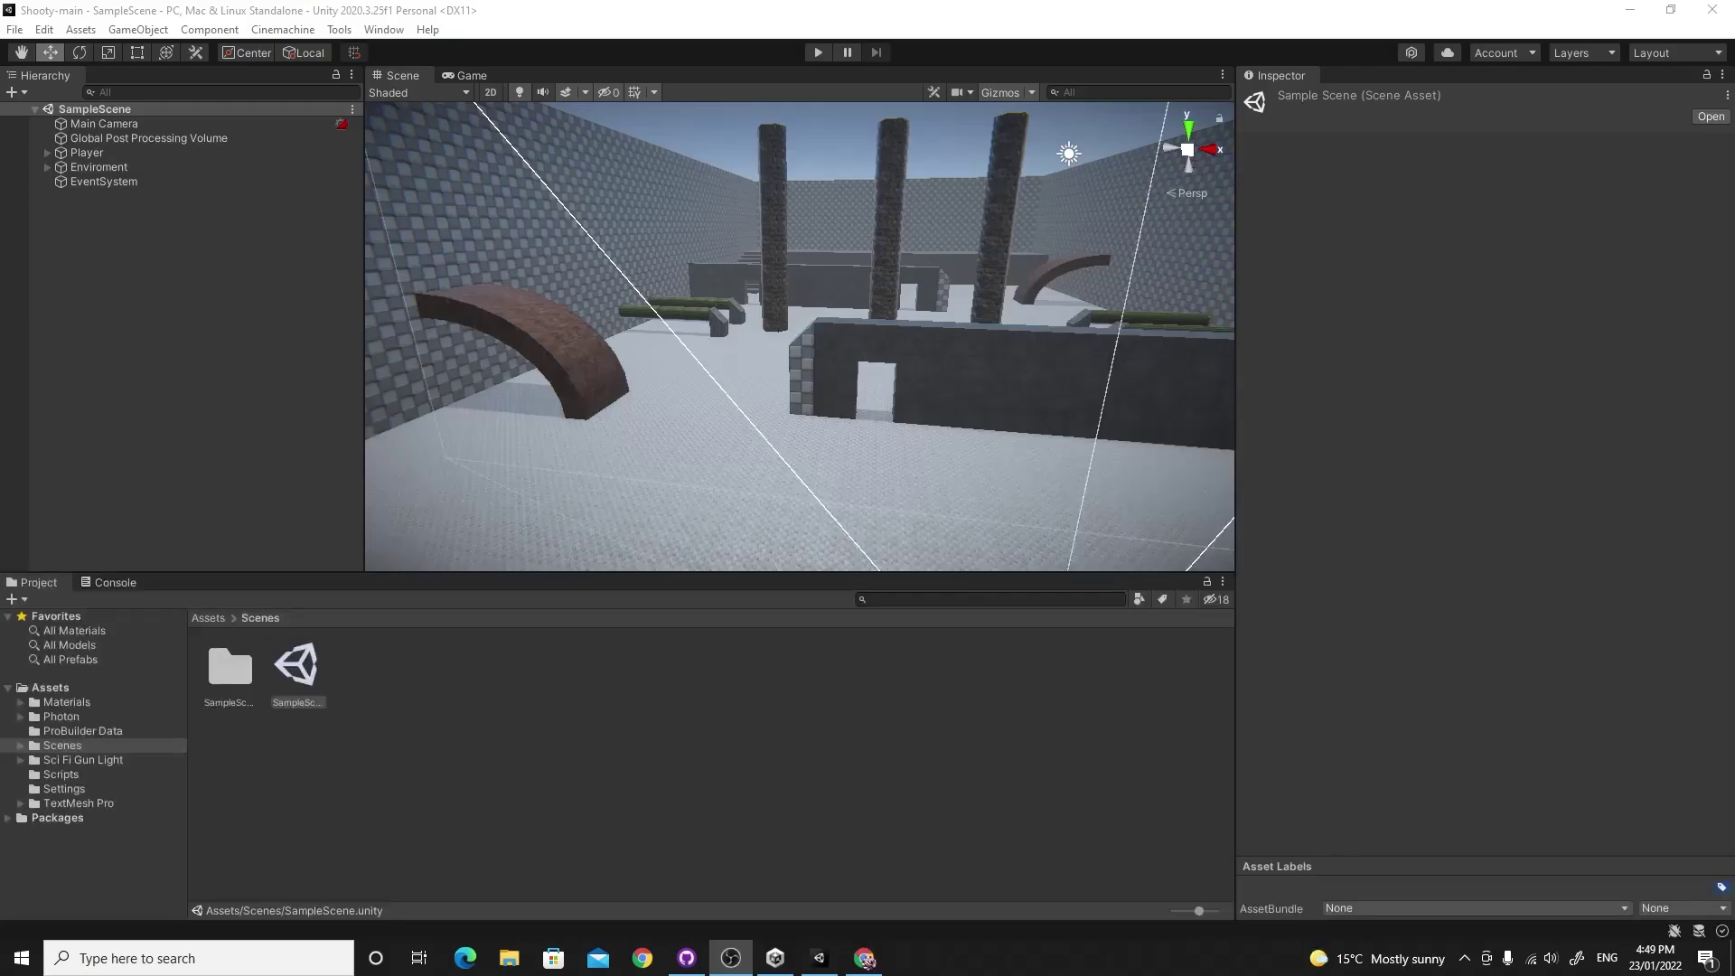
- Select SampleScene, start Play mode, and dismiss the Photon setup warning
left_click(301, 676)
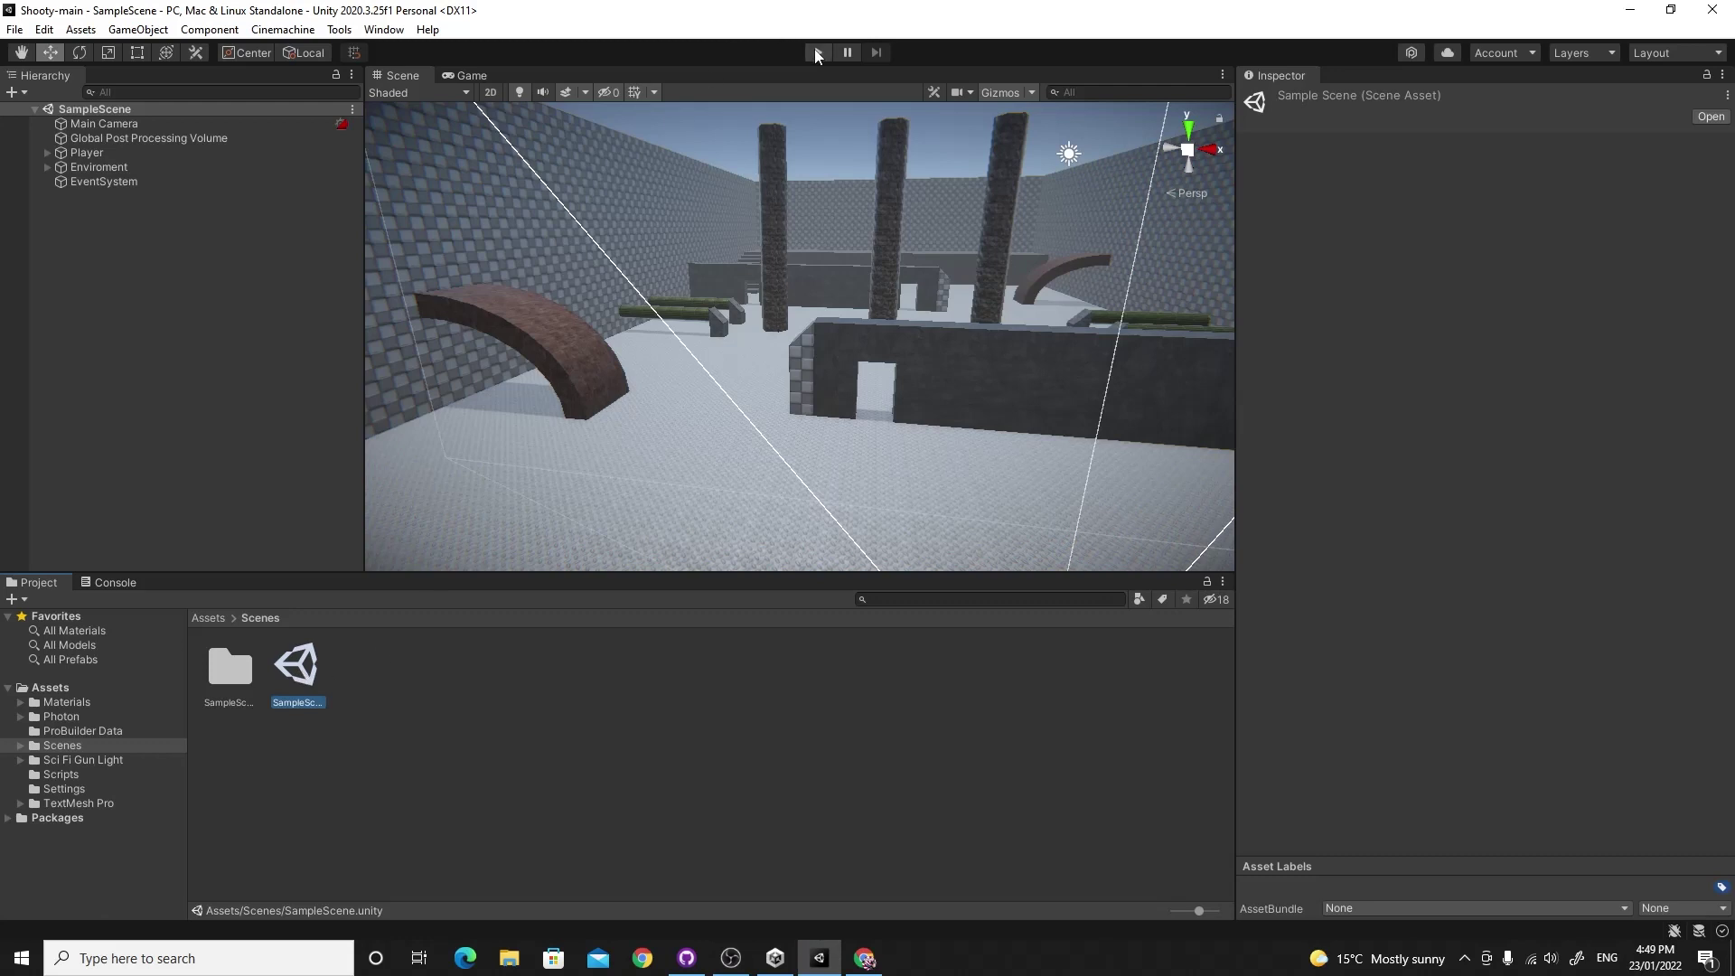
left_click(816, 52)
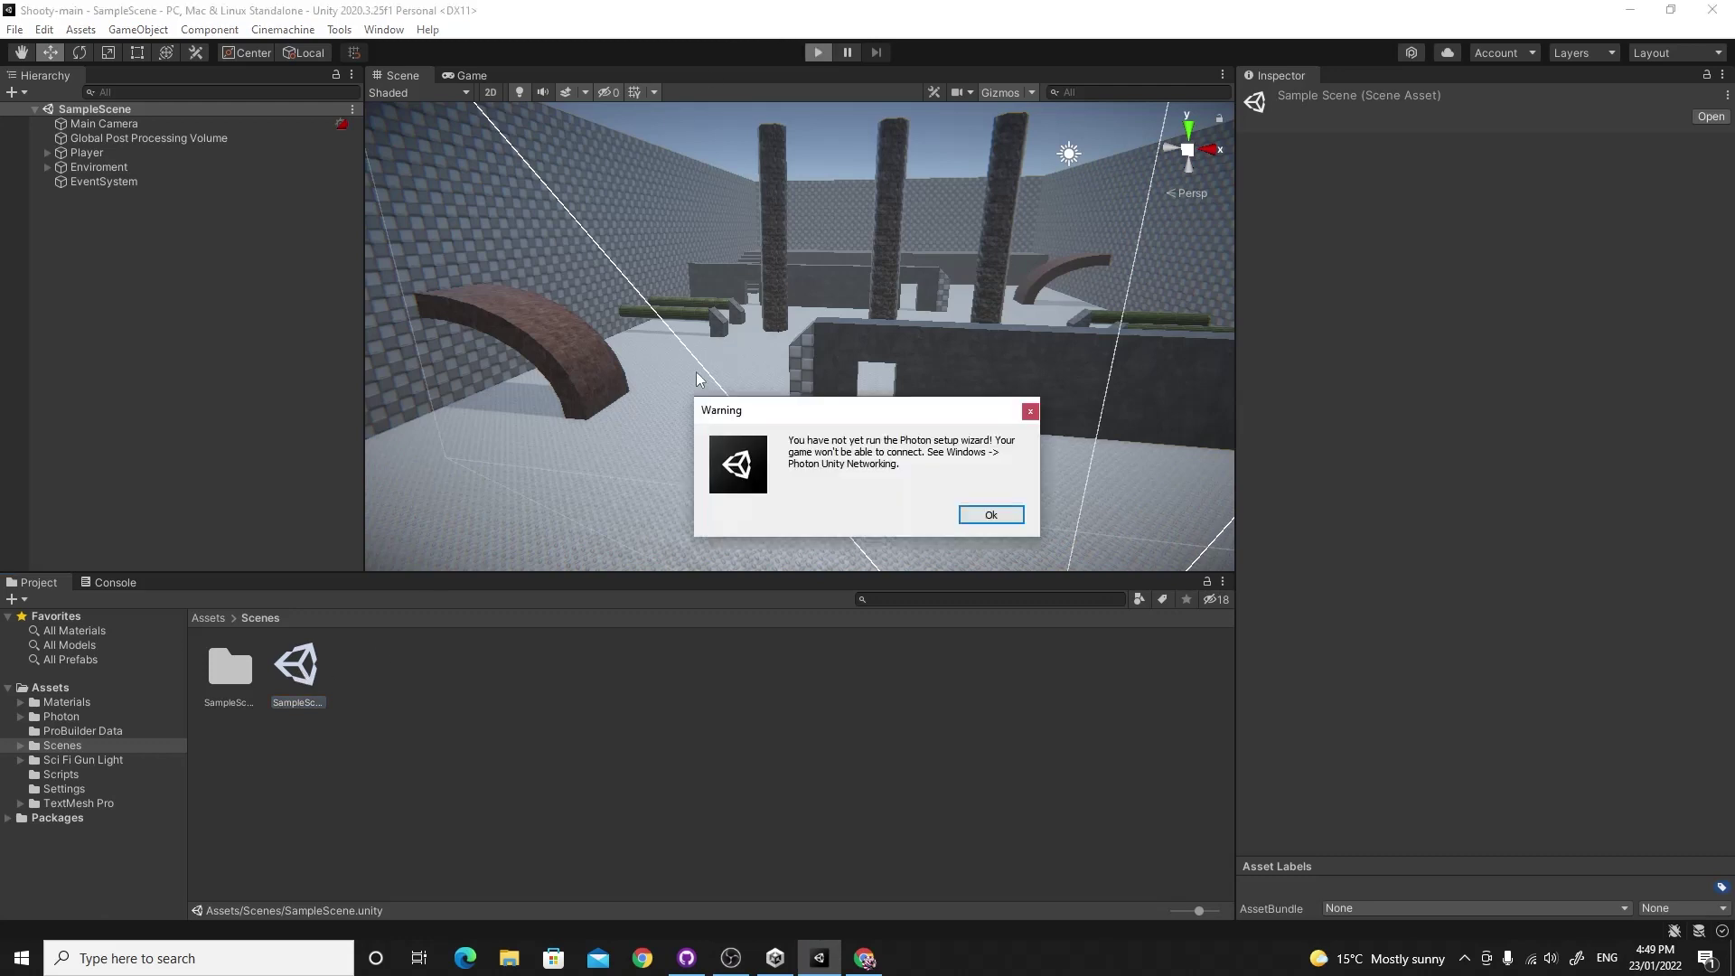
left_click(1000, 517)
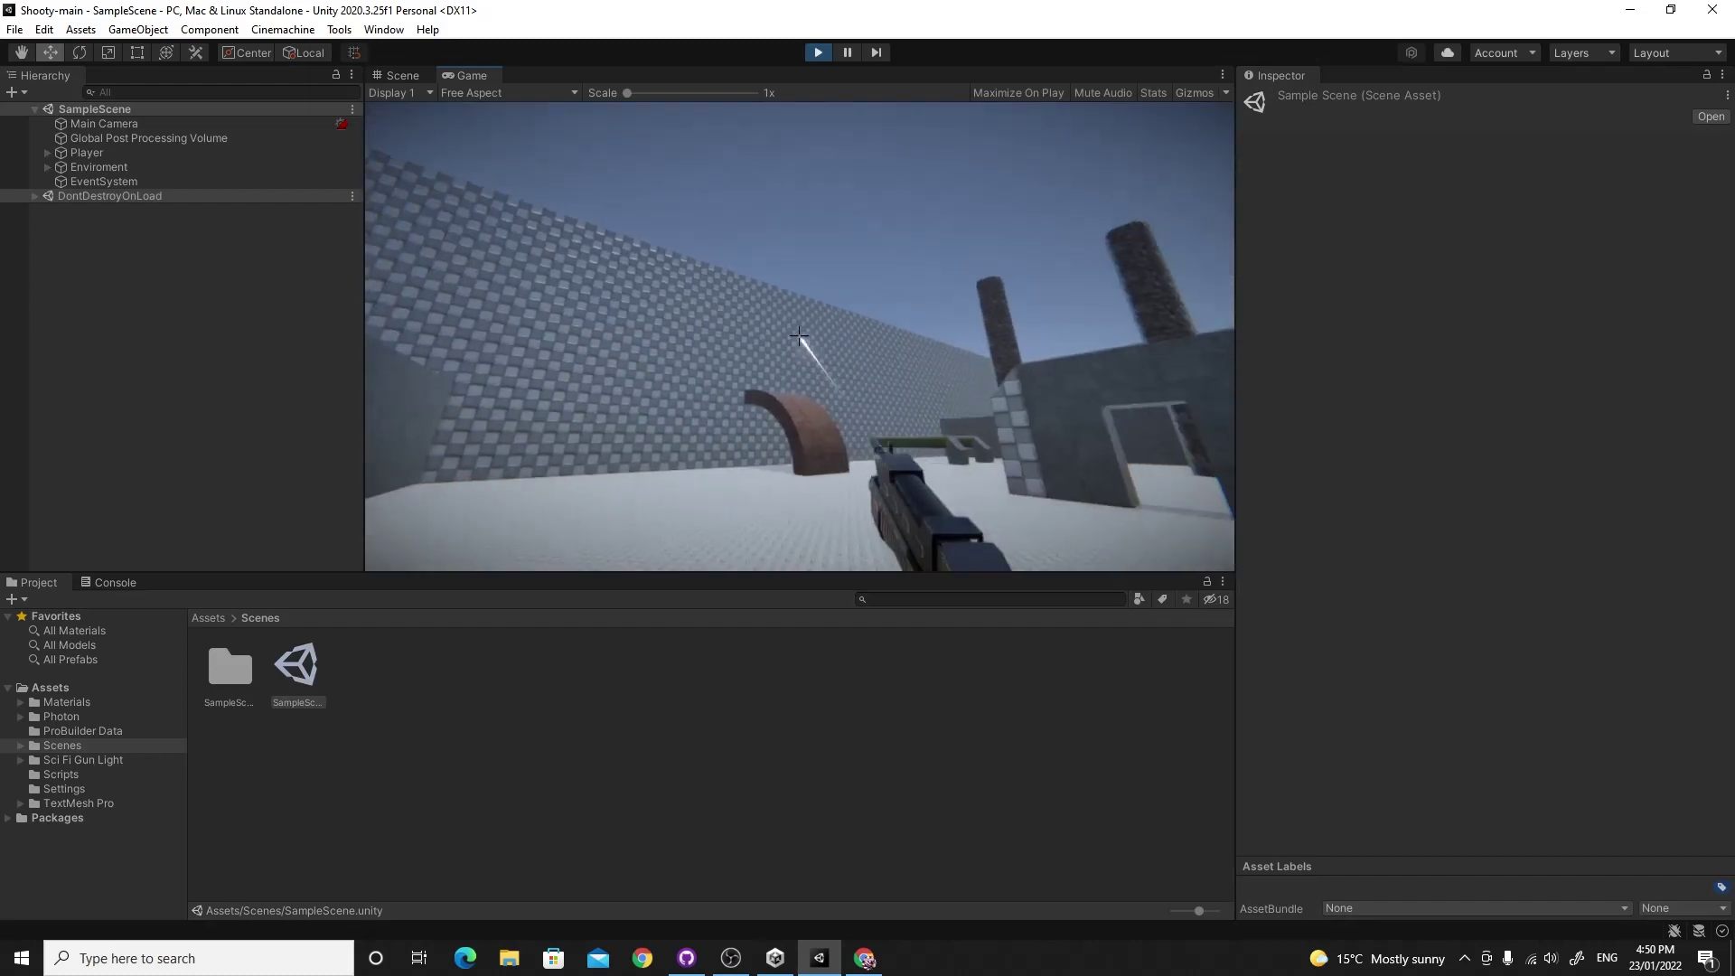
- Walk past the pillars toward the arch firing shots, then stop Play mode
left_click(799, 335)
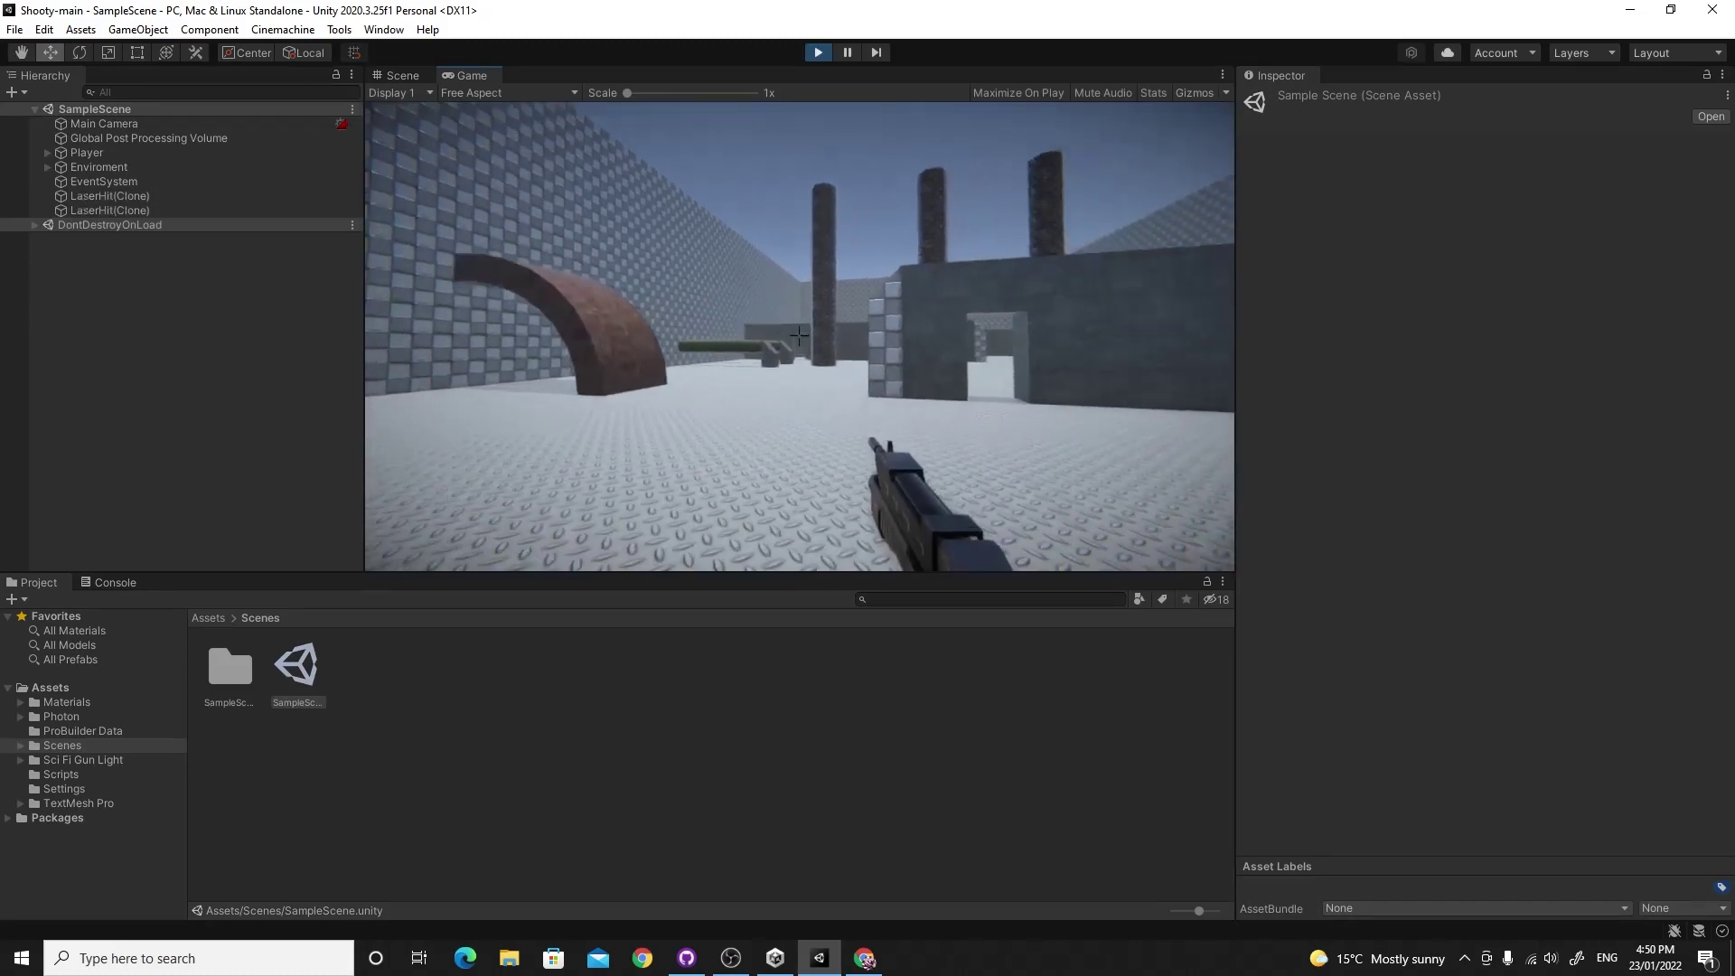
left_click(799, 335)
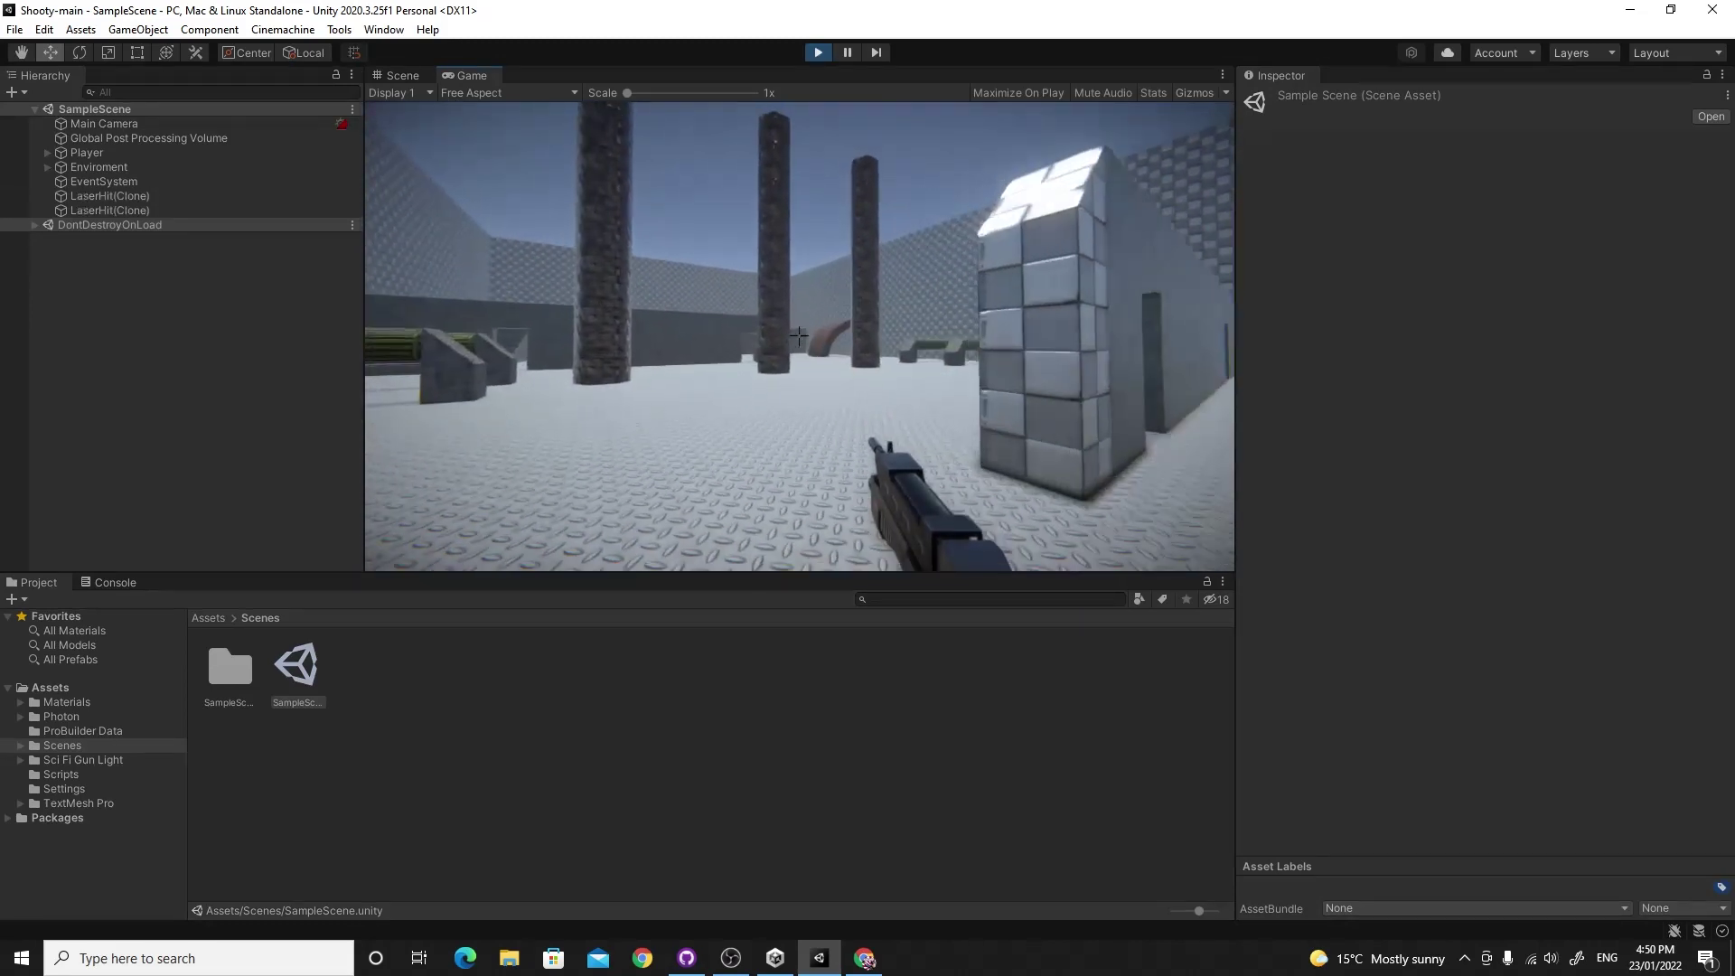
key("w")
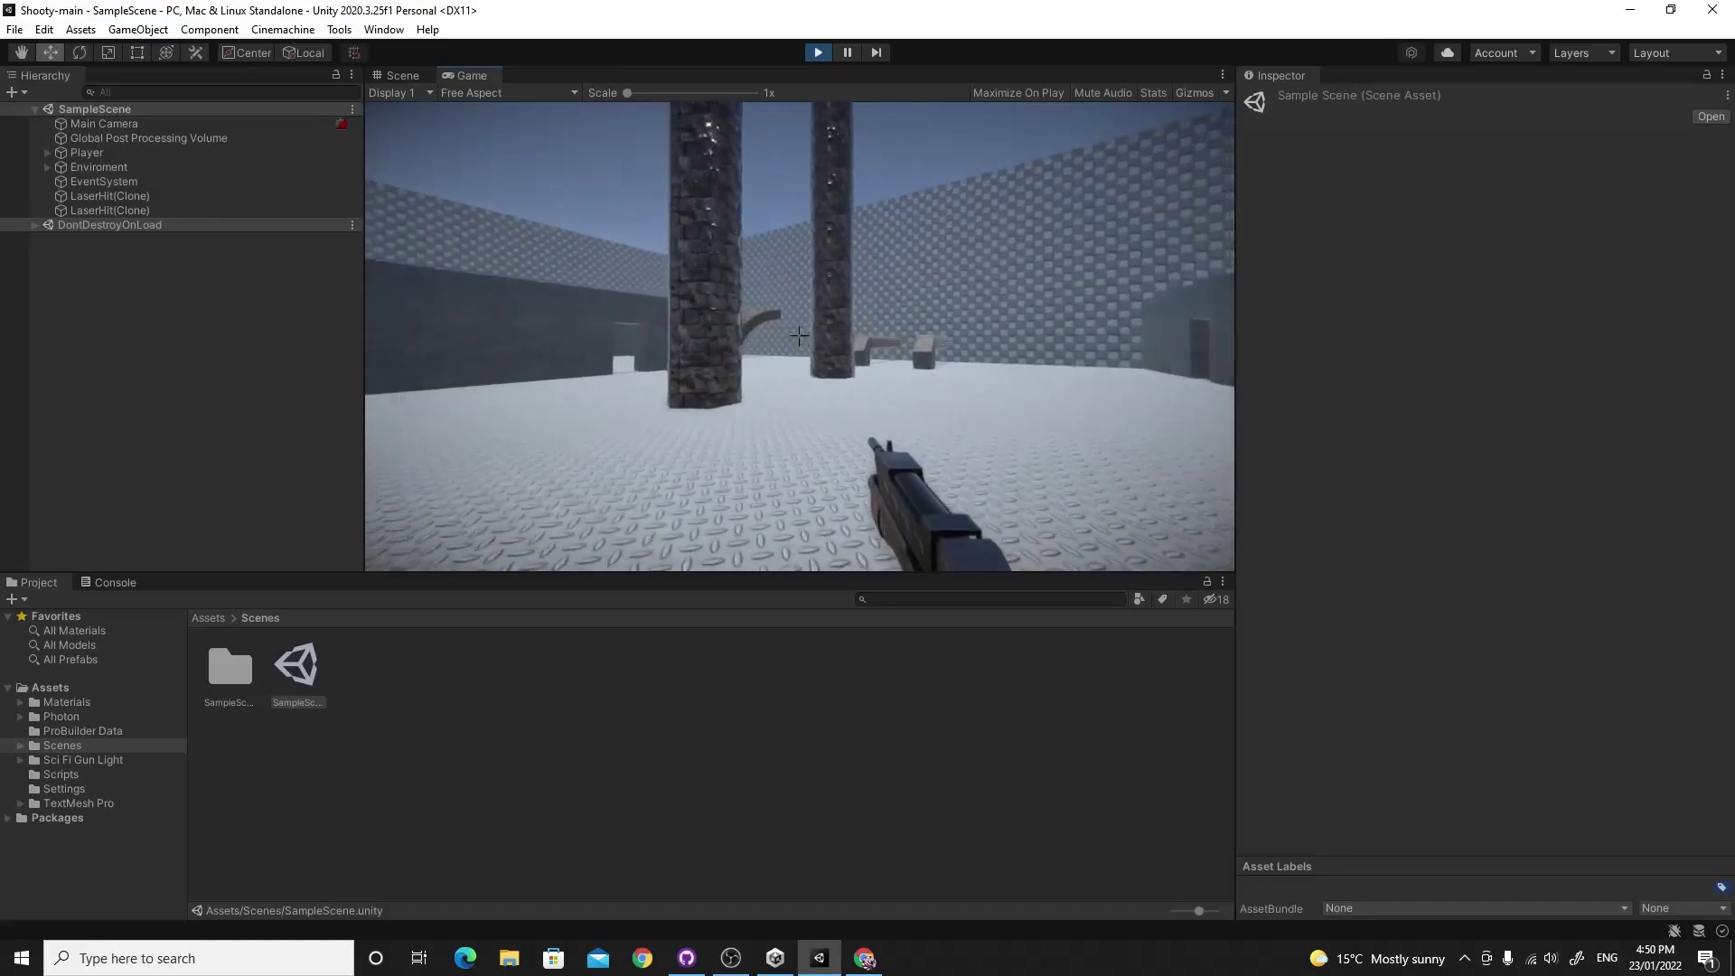
left_click(799, 335)
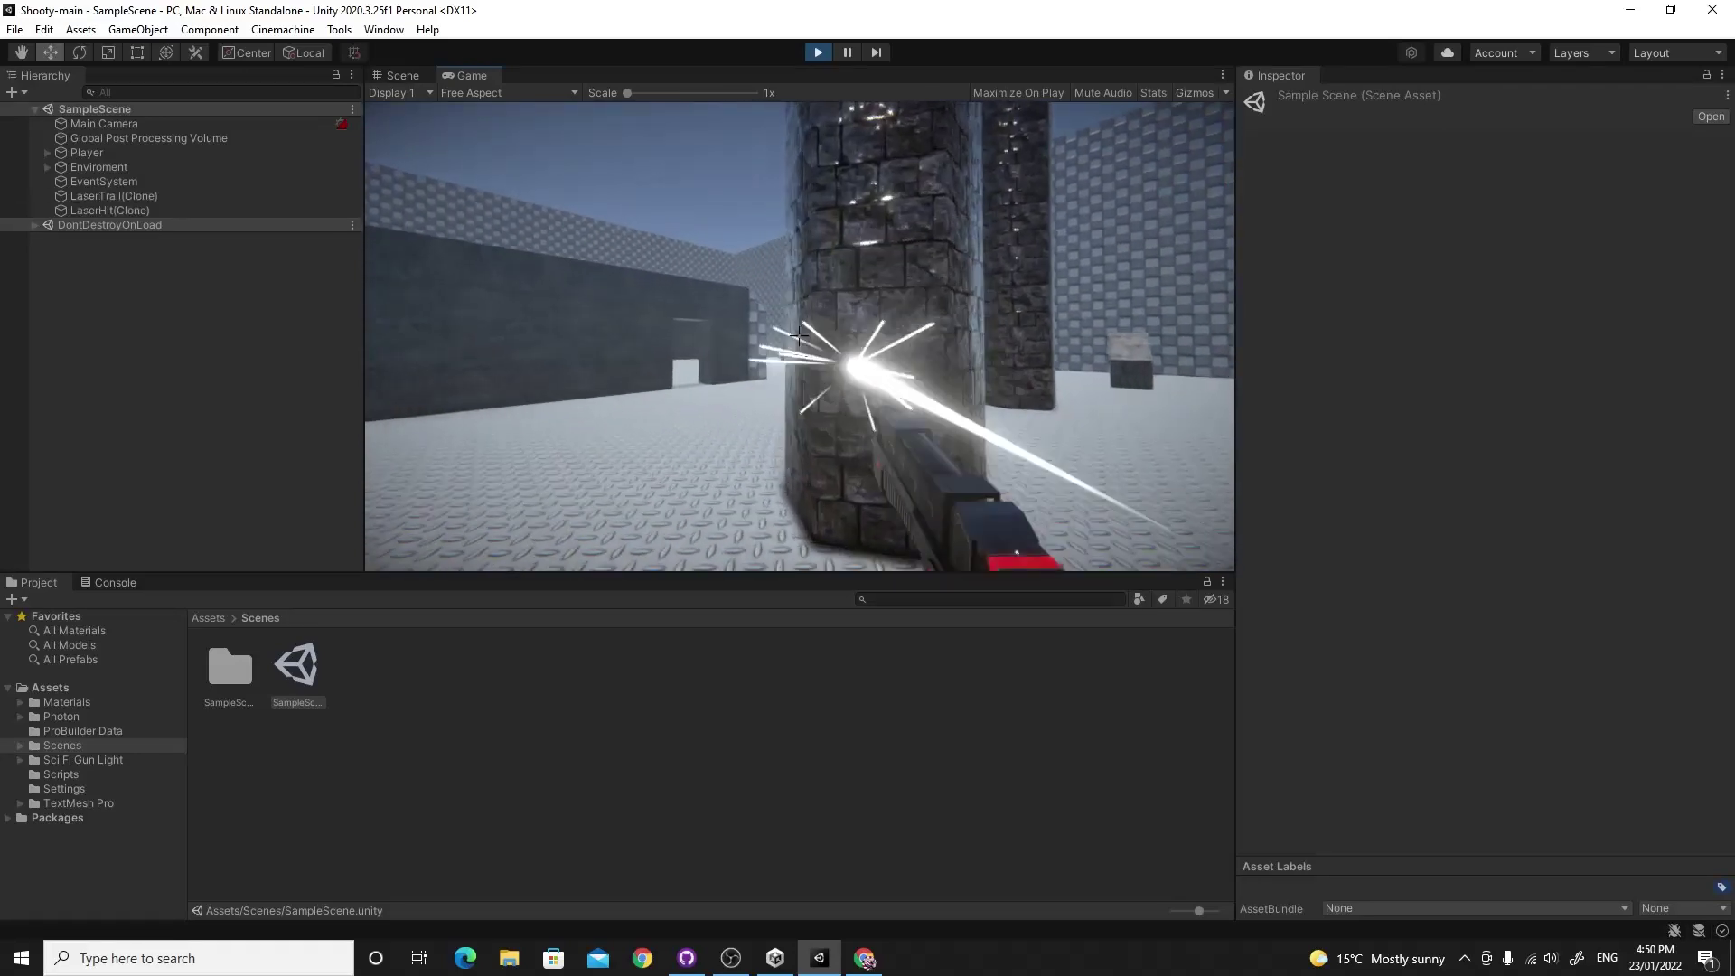
key("w")
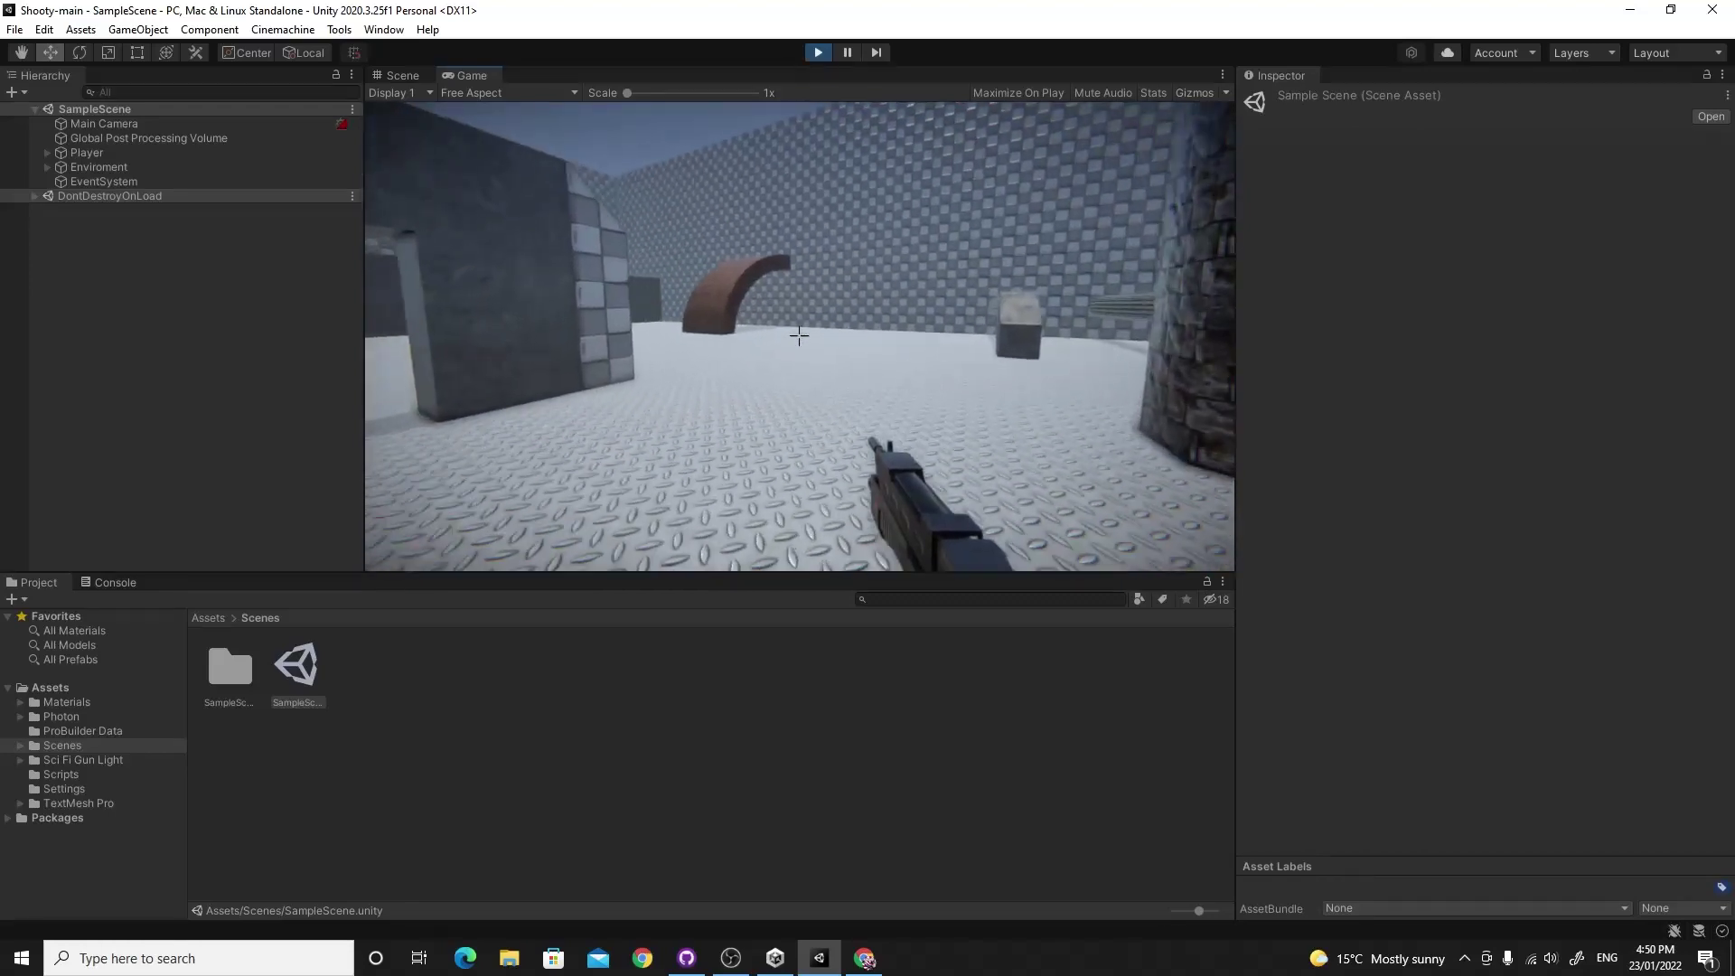
left_click(799, 336)
left_click(799, 335)
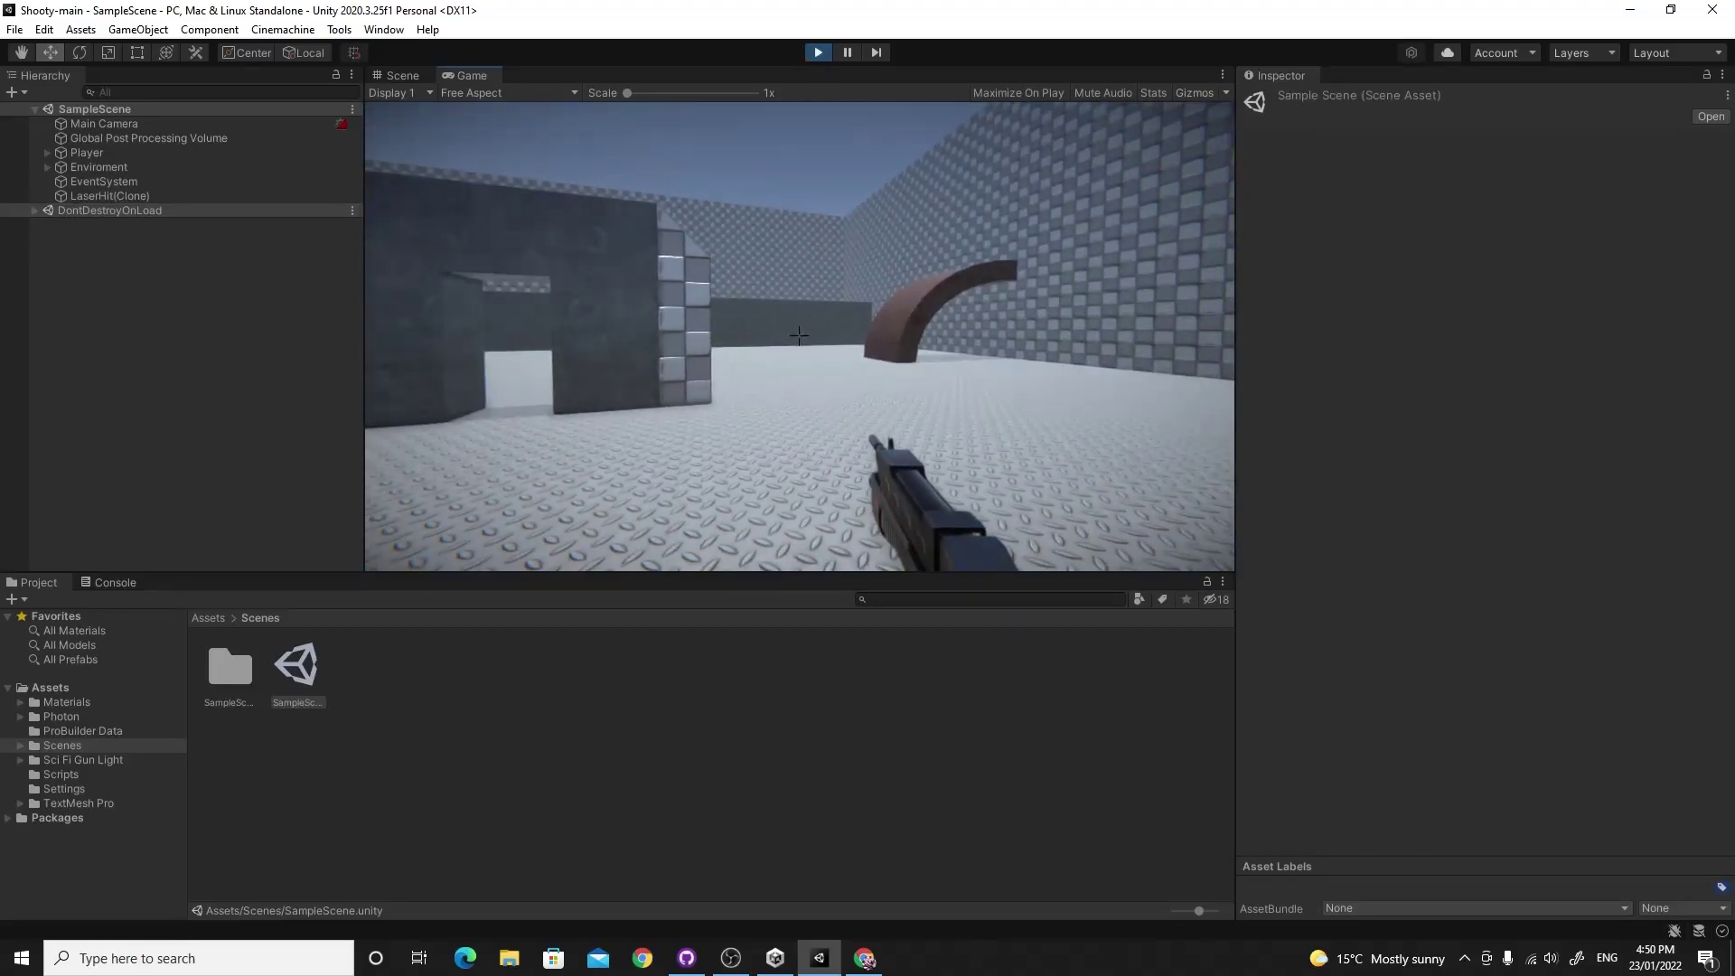
left_click(818, 52)
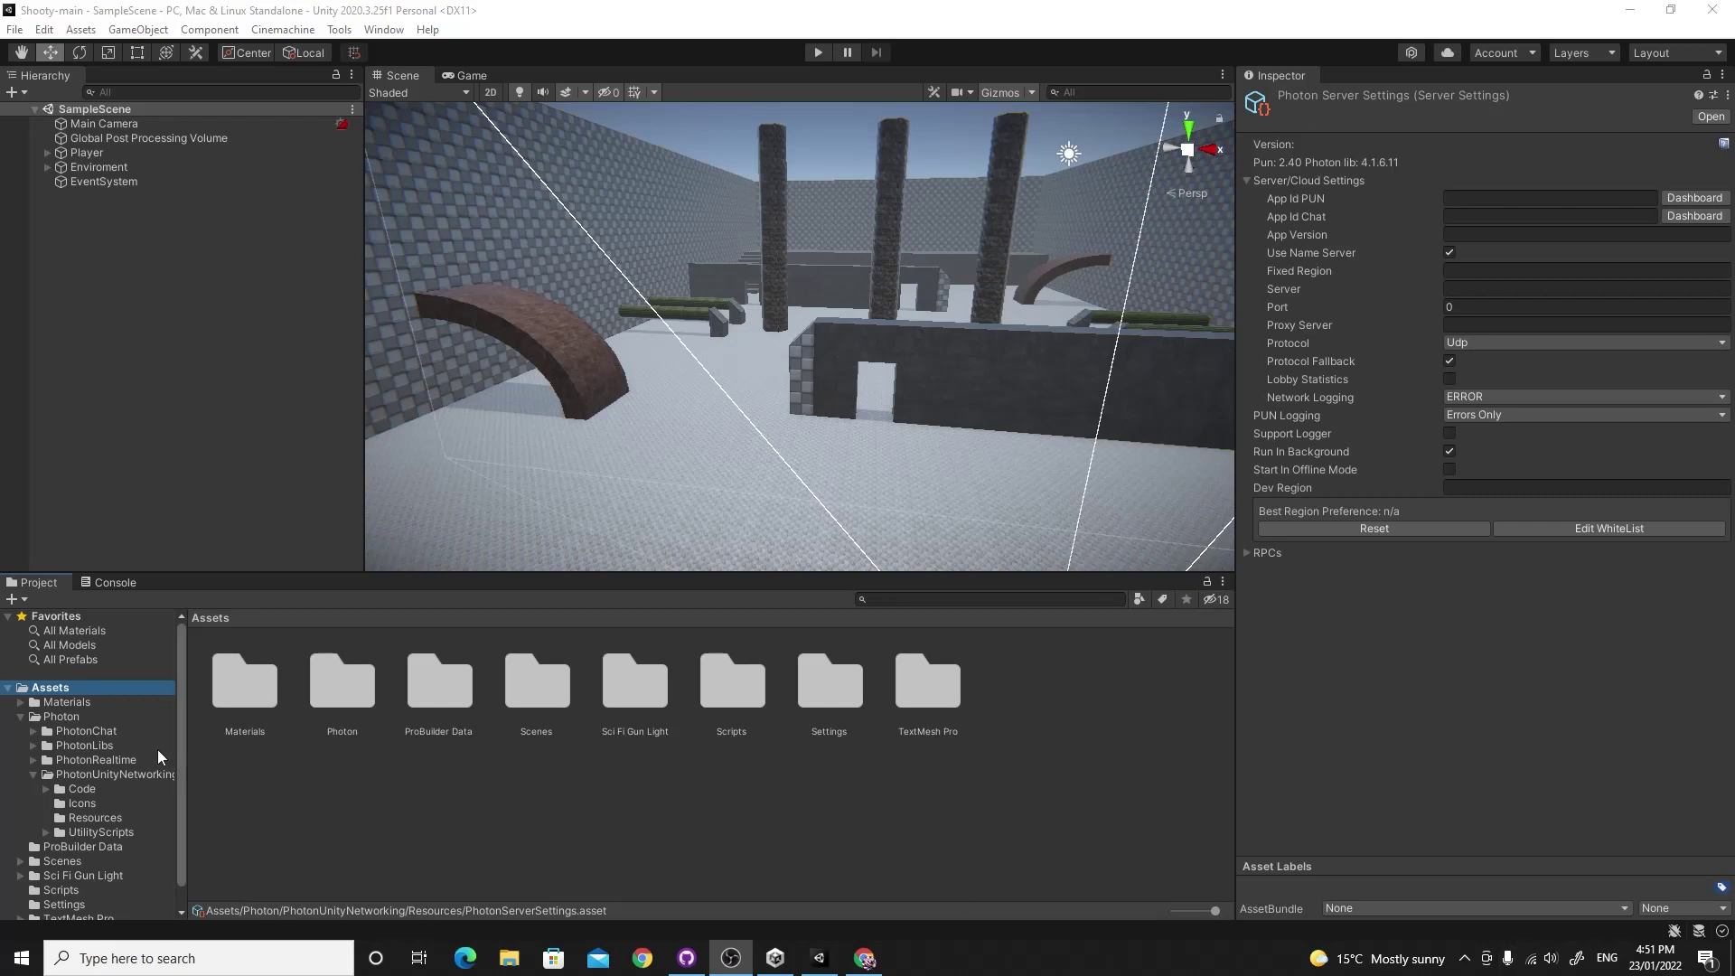
- Open Photon > PhotonUnityNetworking > Resources and inspect the PhotonServerSettings asset
double_click(338, 701)
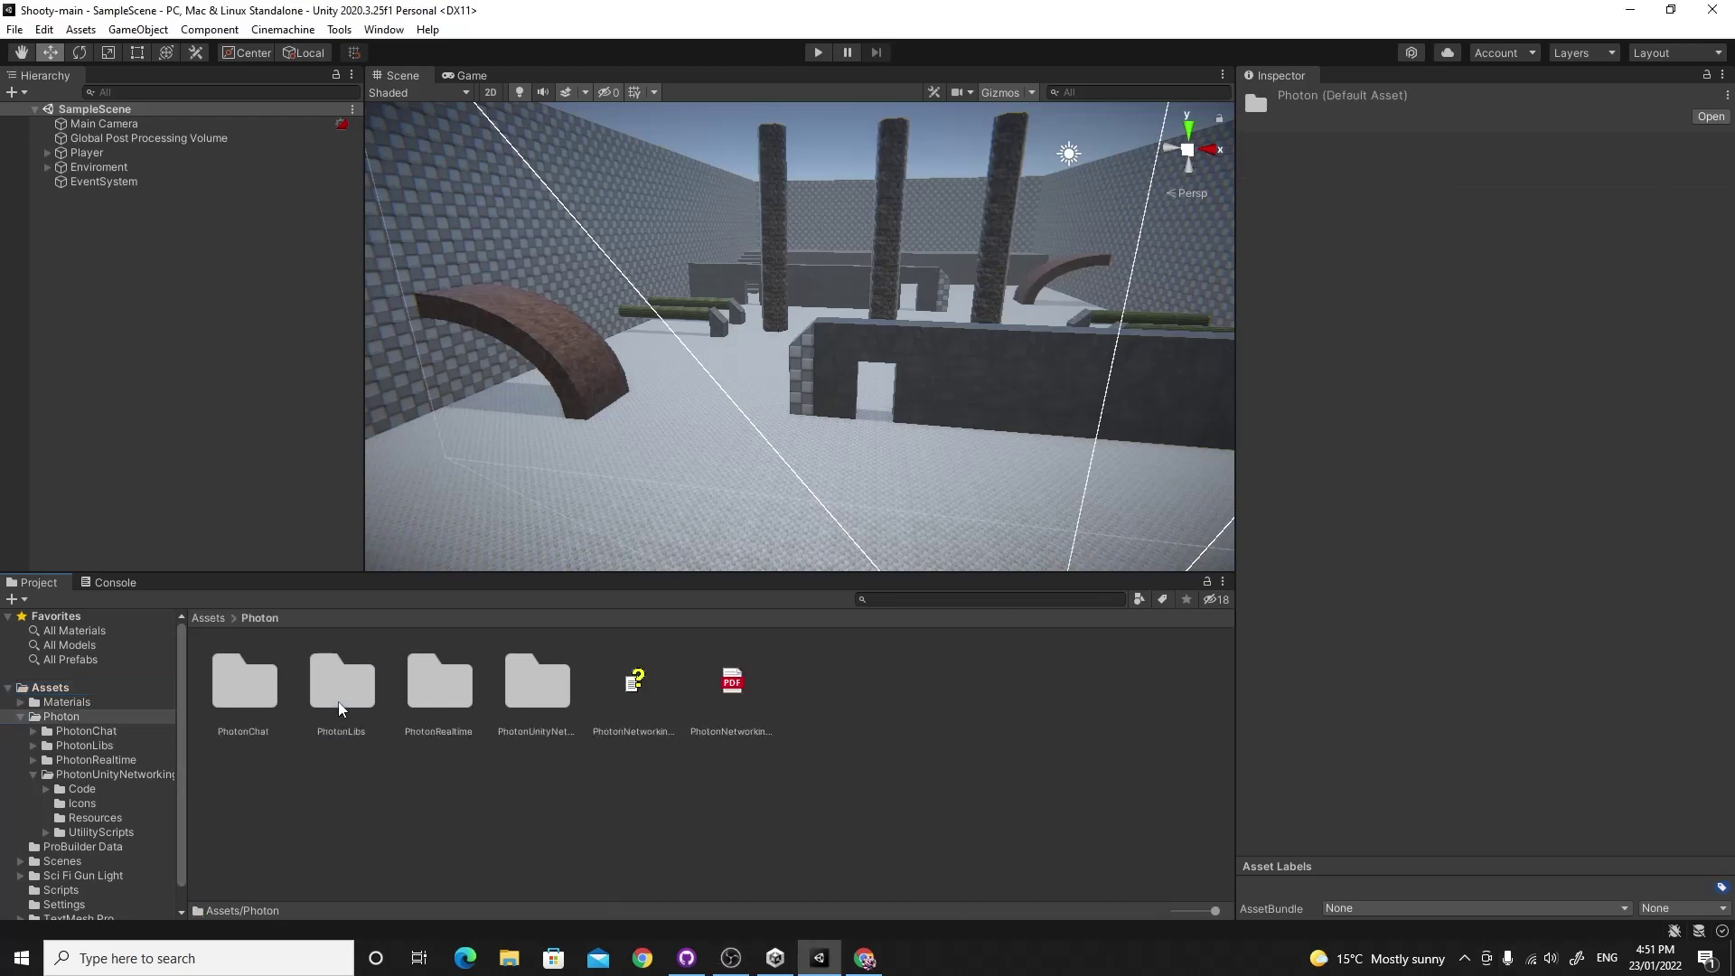
double_click(533, 709)
double_click(433, 705)
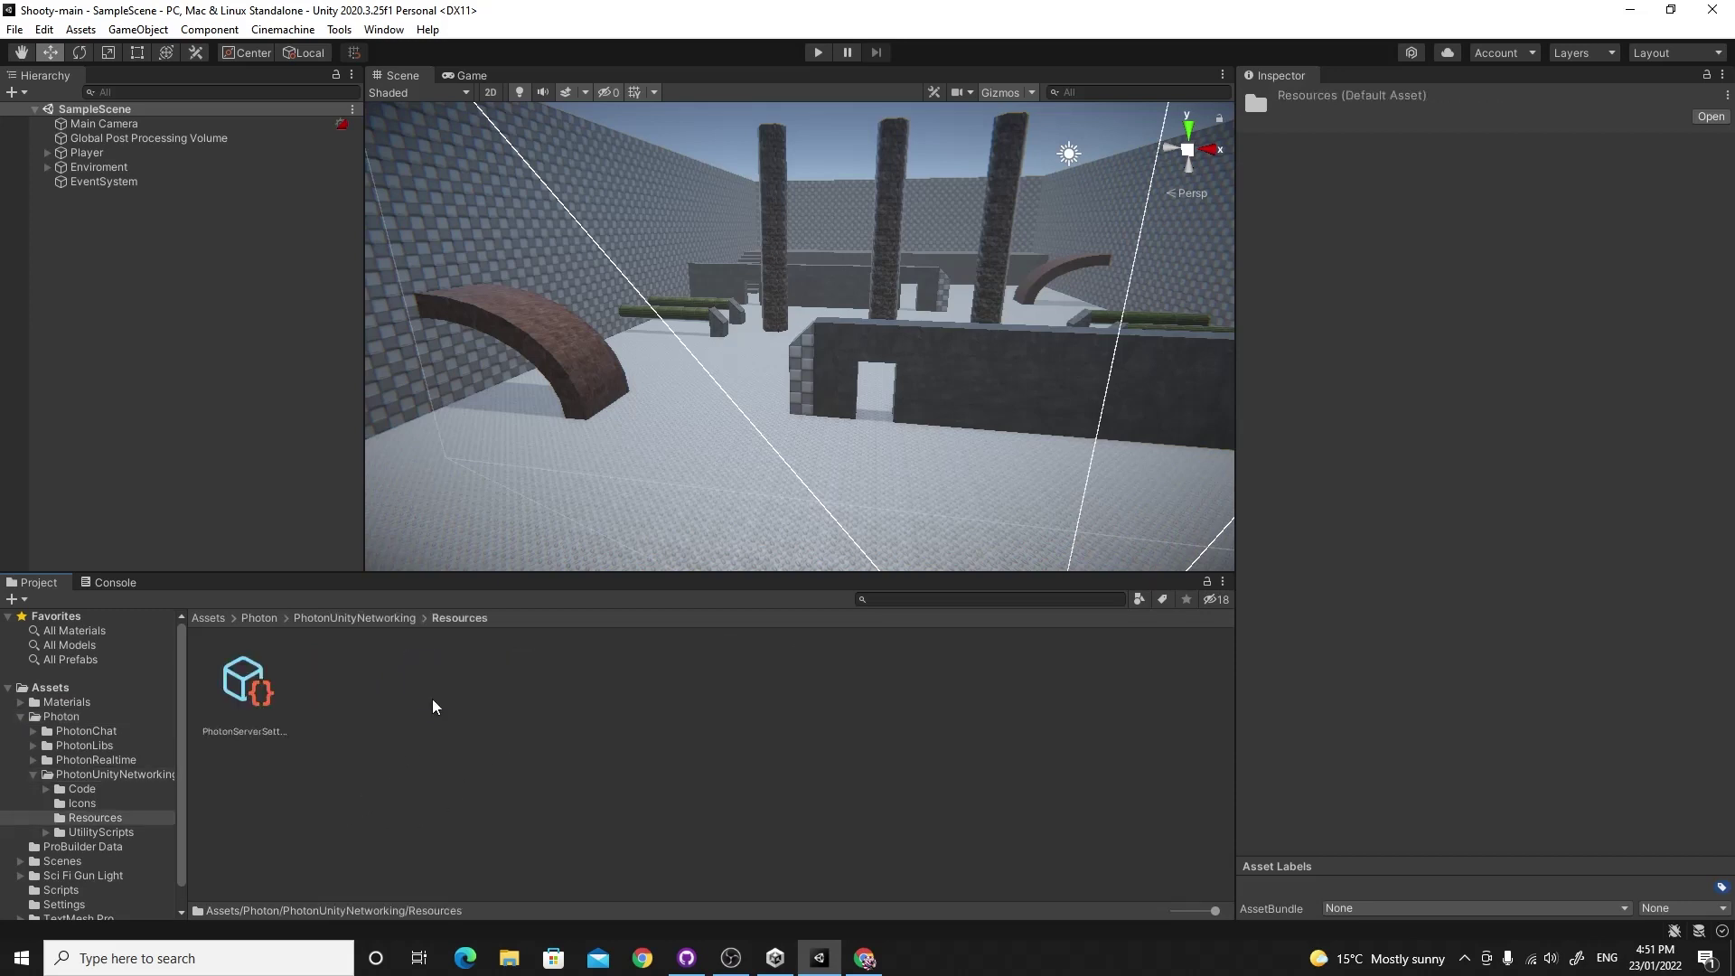
left_click(252, 695)
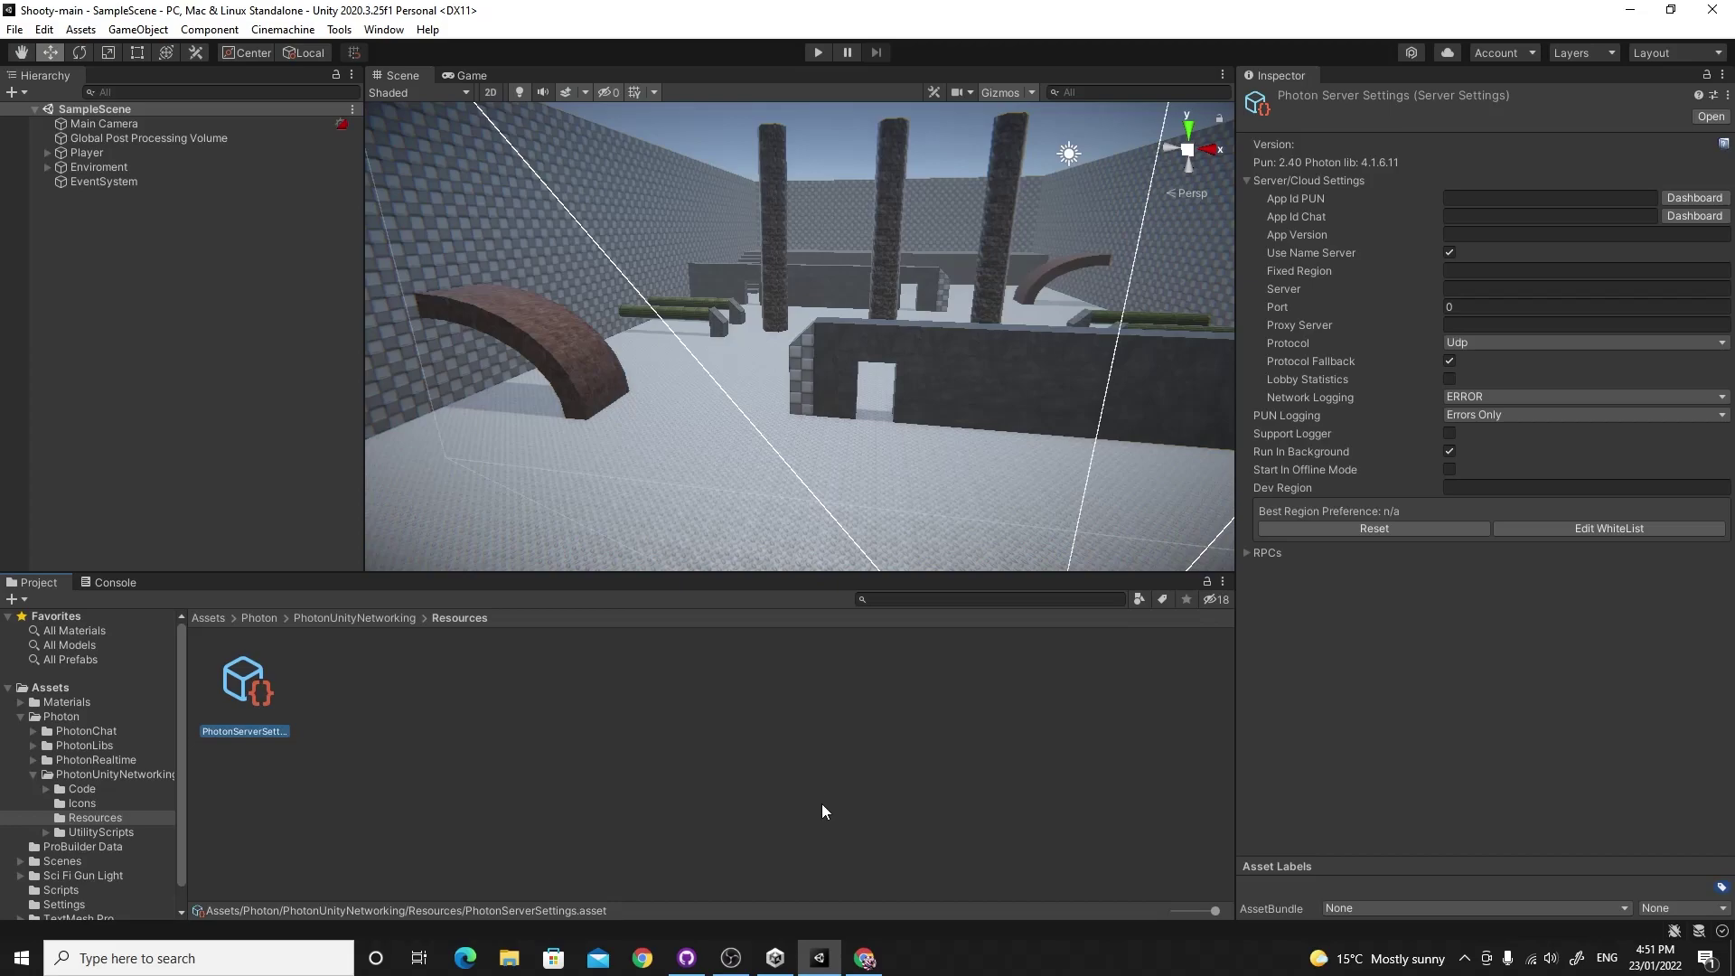
- Go to photonengine.com in a new browser tab and open the Photon Dashboard
left_click(865, 957)
left_click(234, 48)
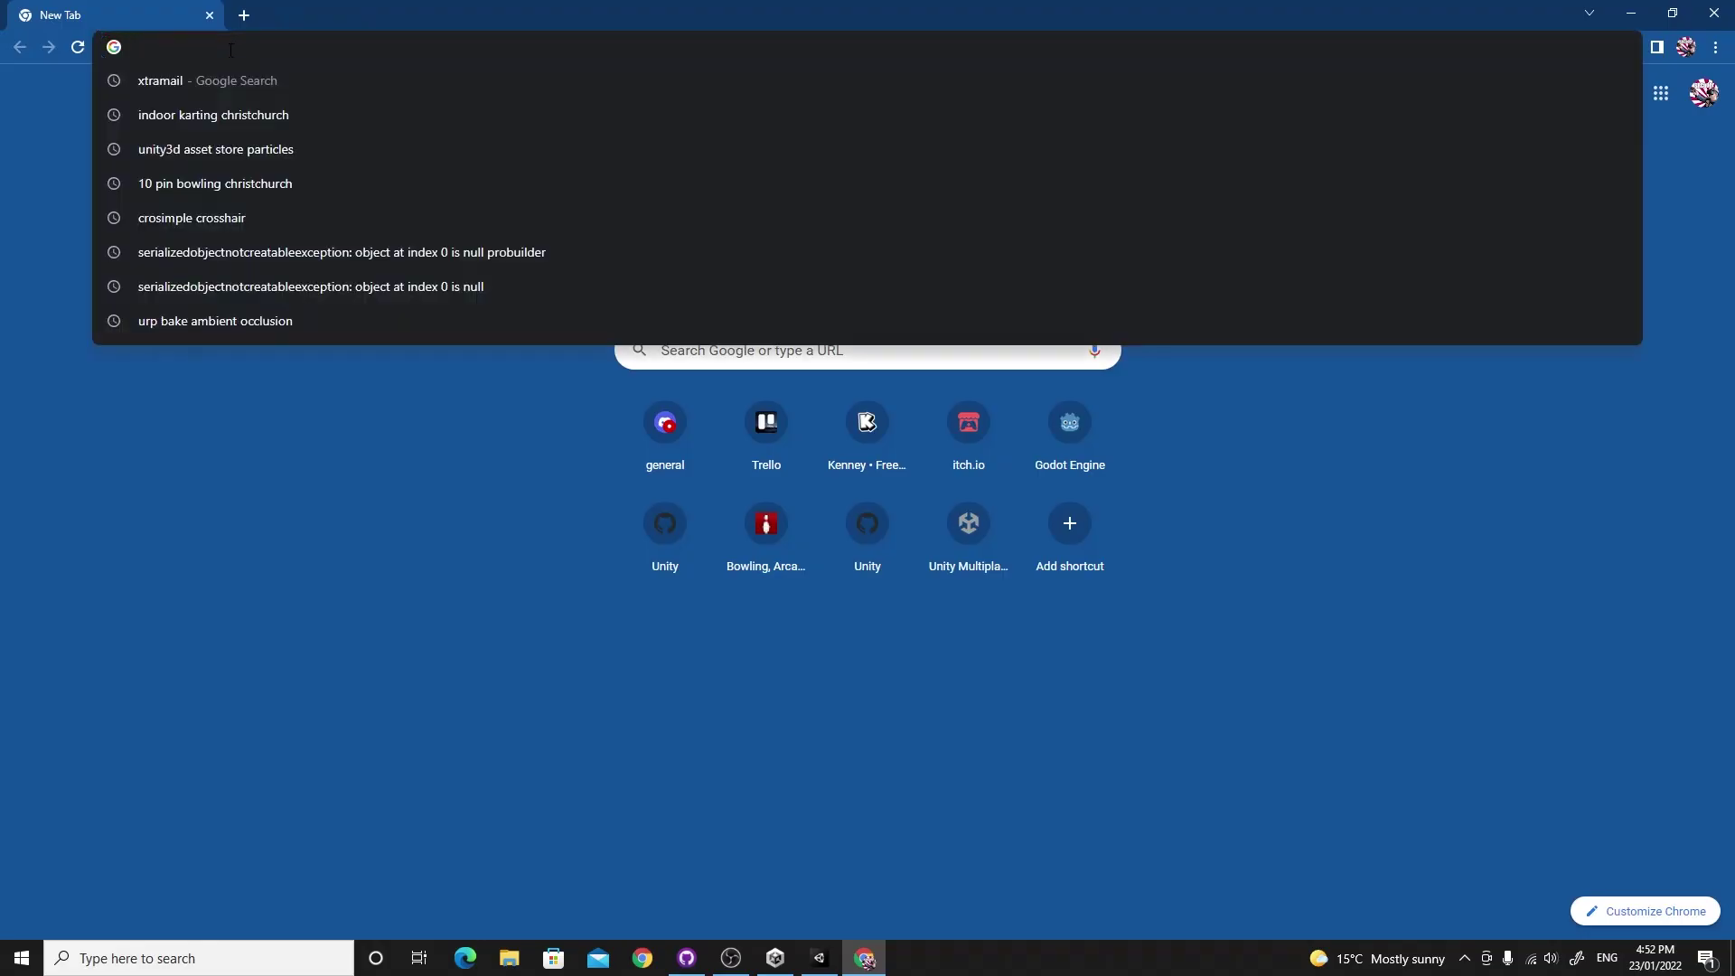
type("photonengine.com")
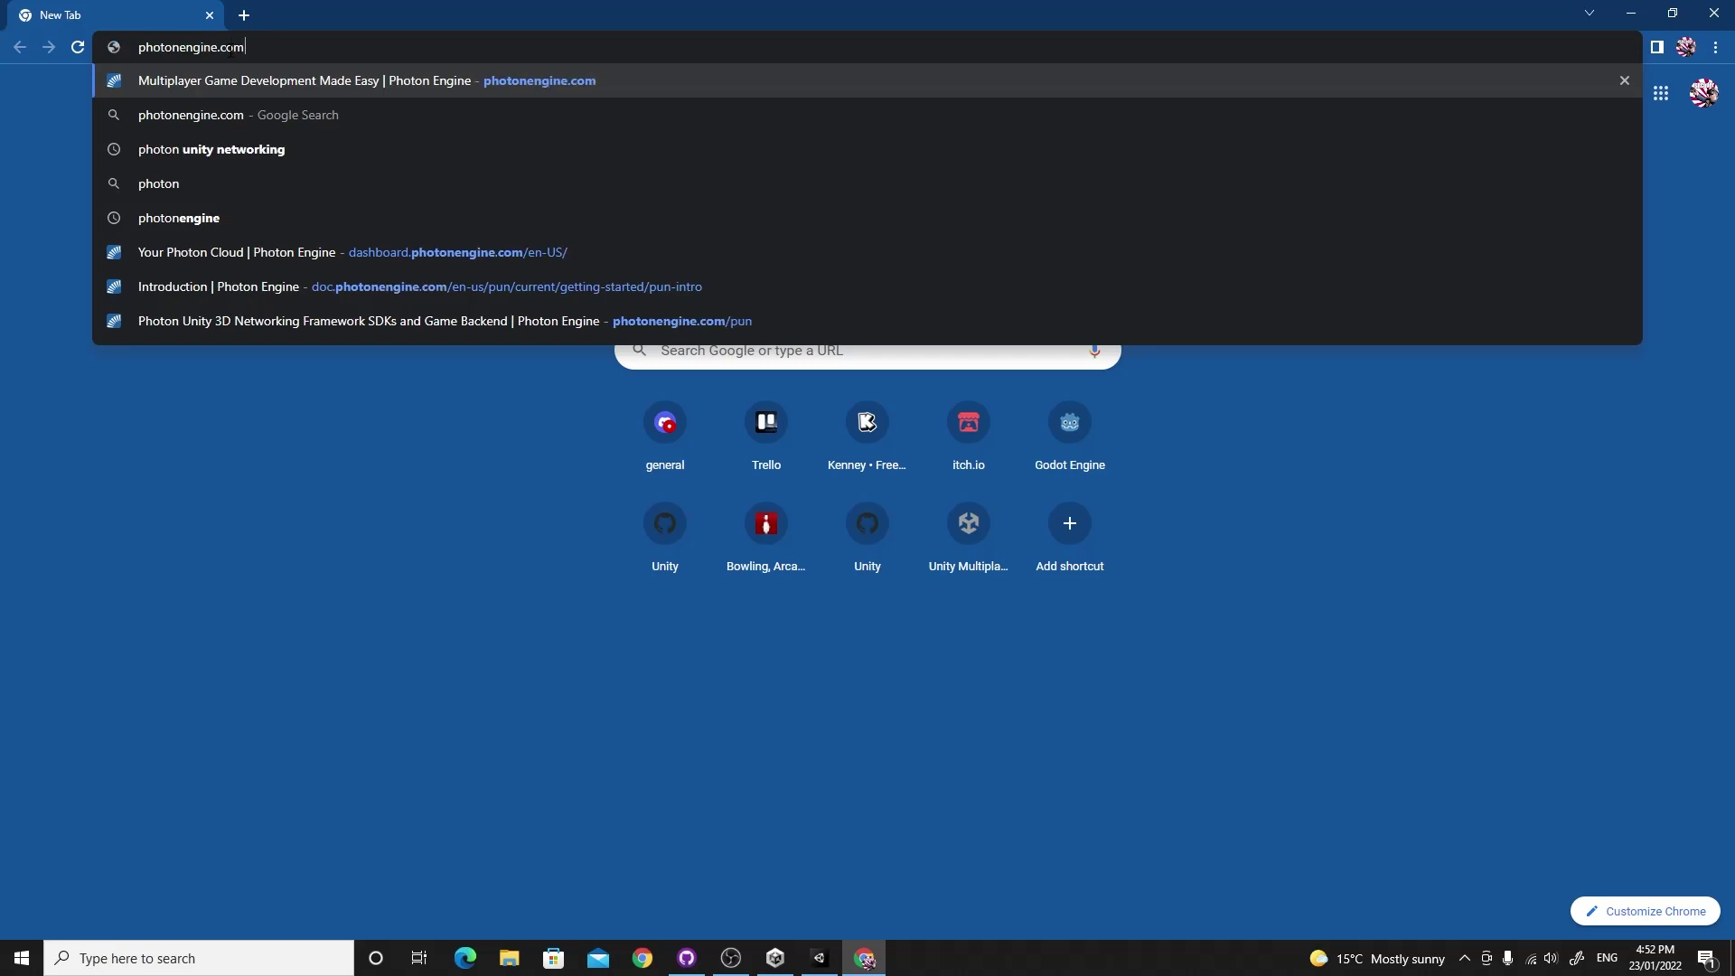
key("Return")
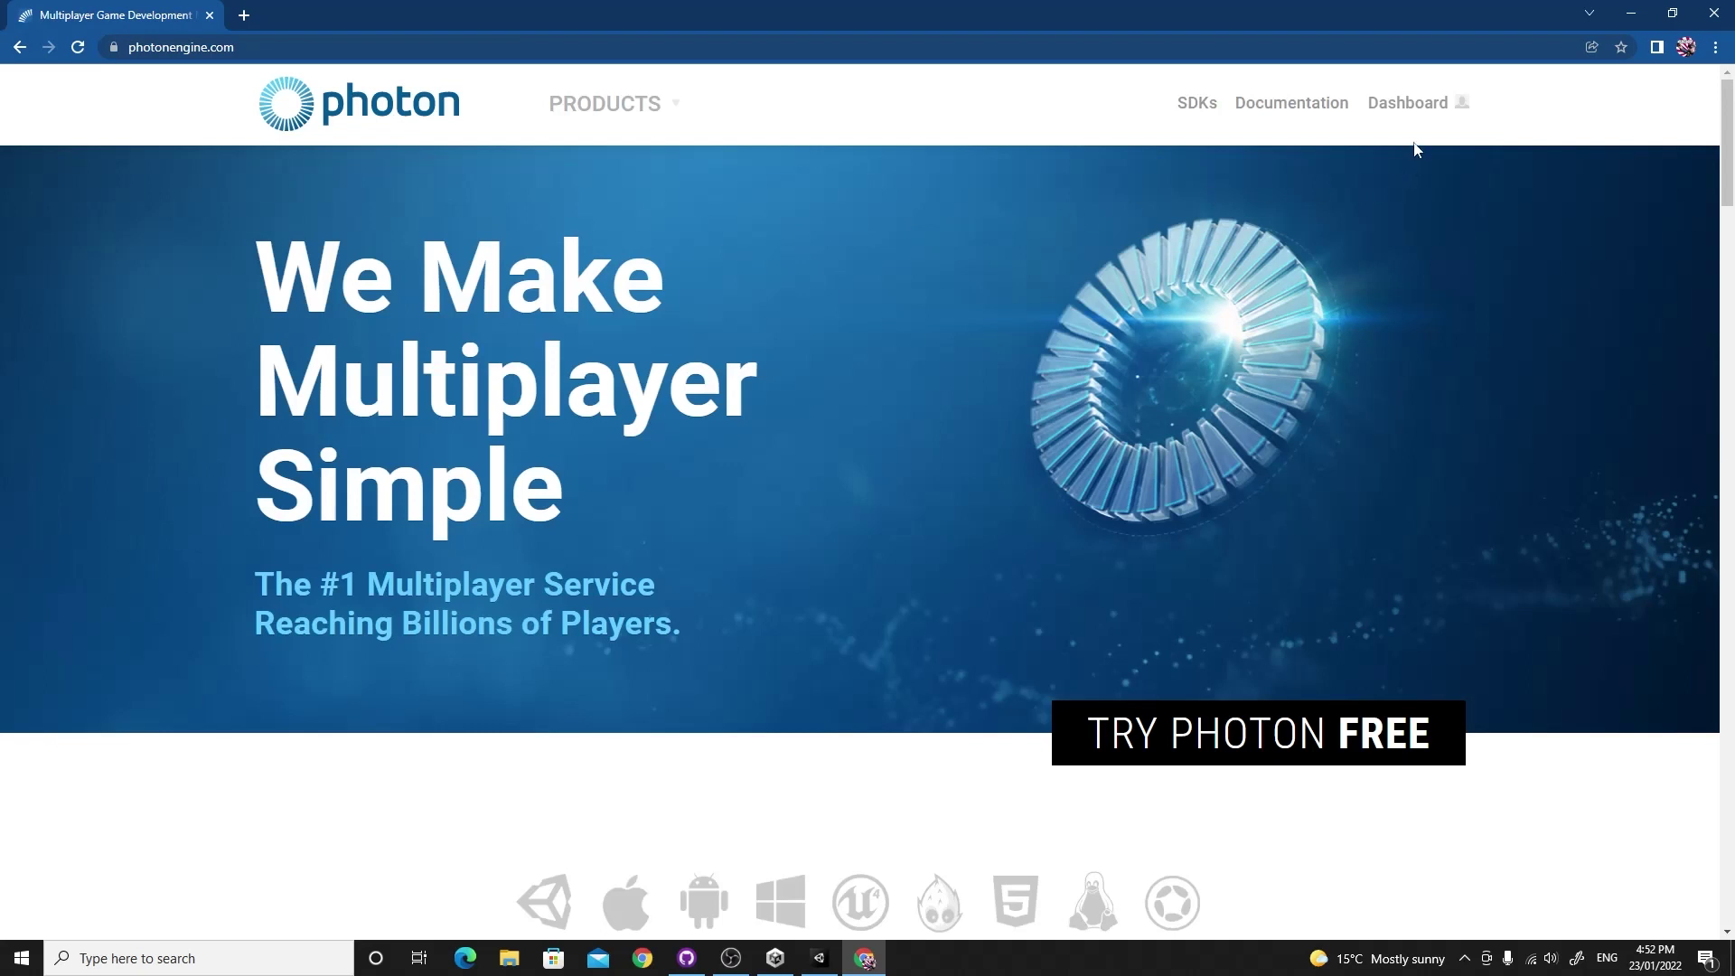
left_click(1424, 121)
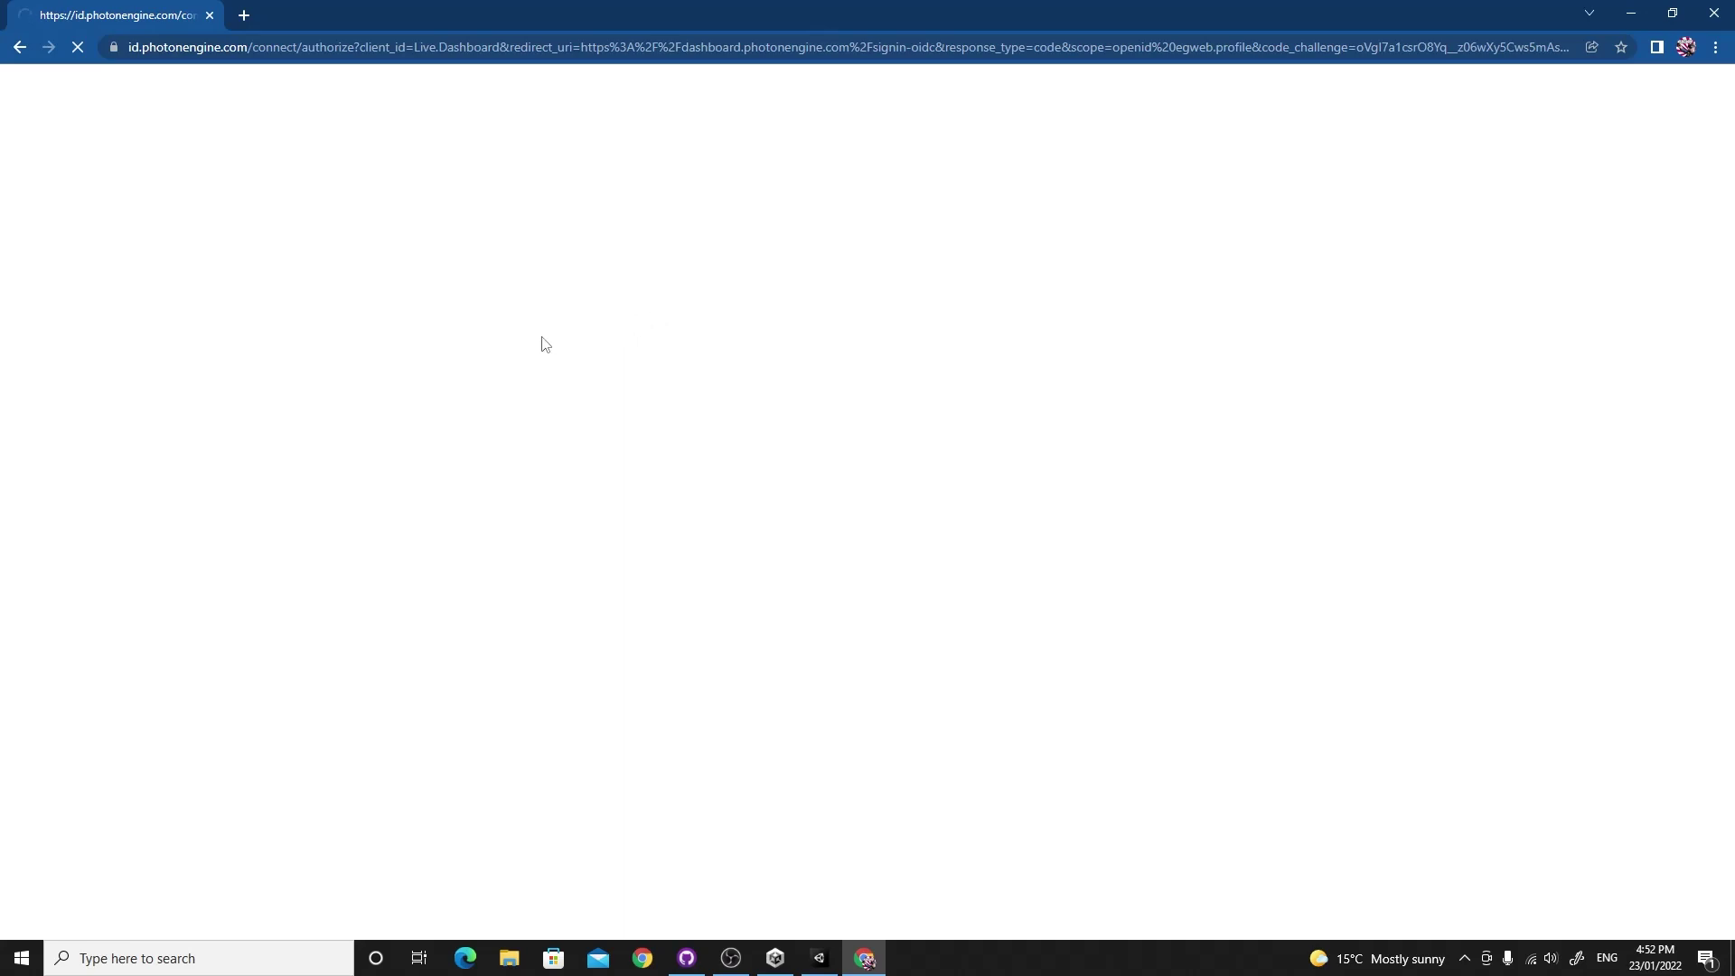
- Reveal and copy the SimplestMultiplayer App ID, then return to Unity
scroll(131, 555, "down", 5)
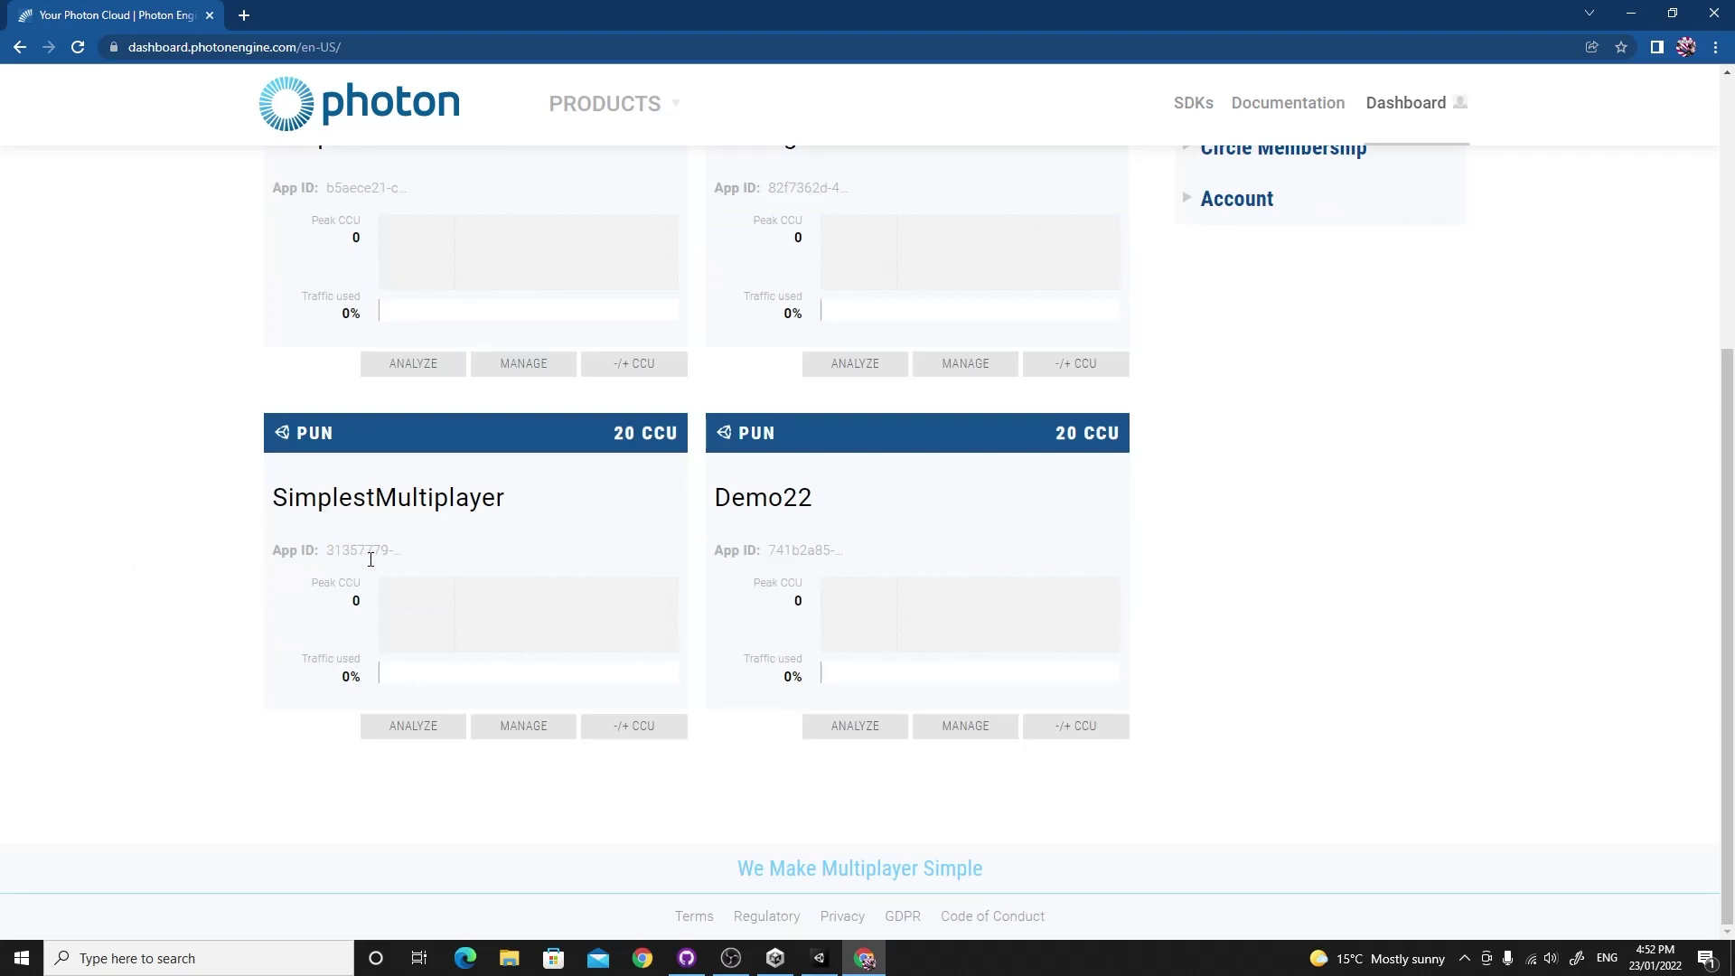
left_click(371, 554)
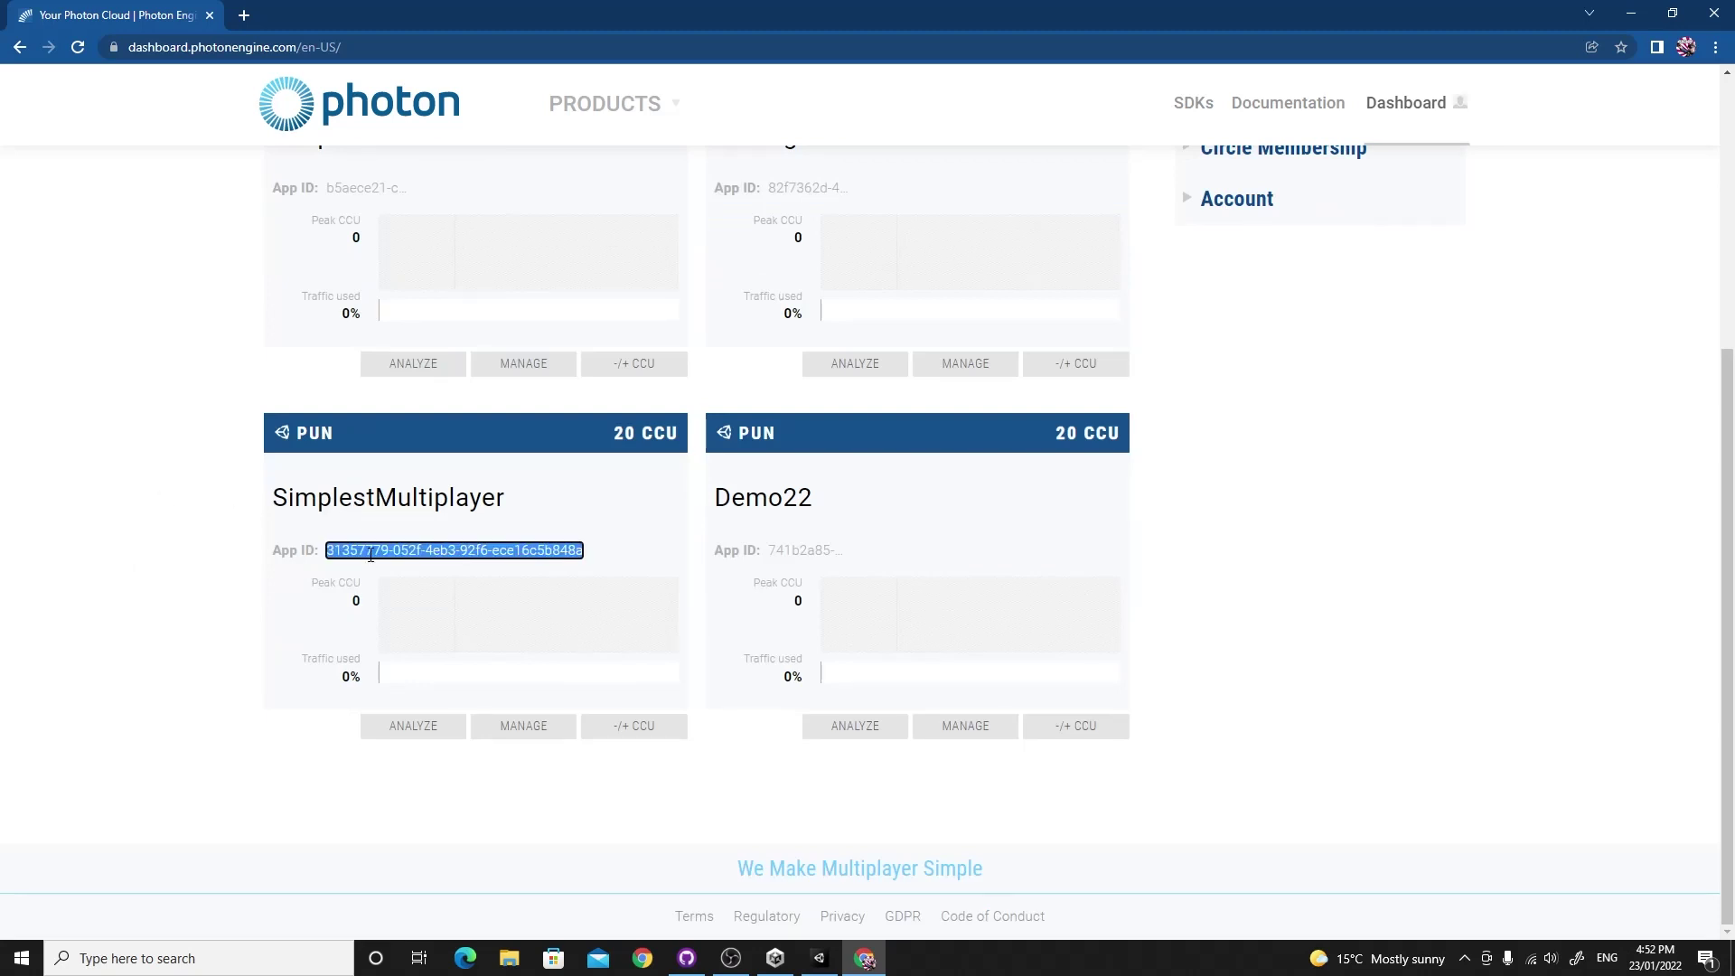
left_click(819, 958)
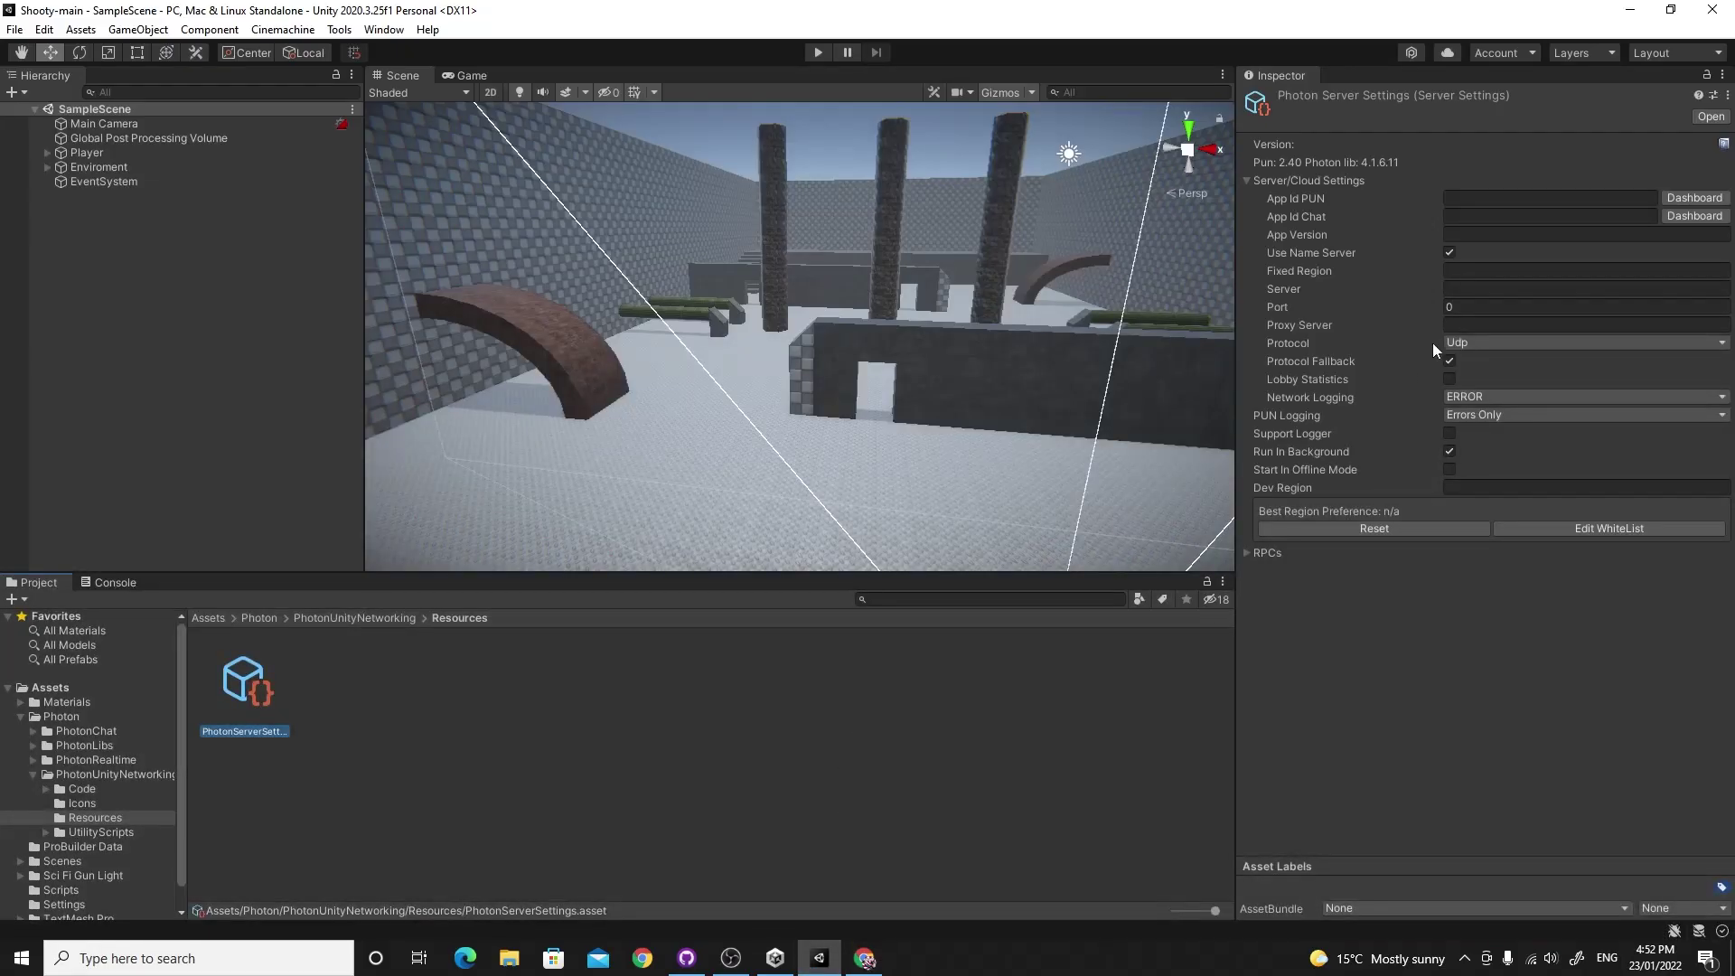
- Paste the App ID into App Id PUN, save the scene and project, and start Play
left_click(1550, 198)
key("ctrl+v")
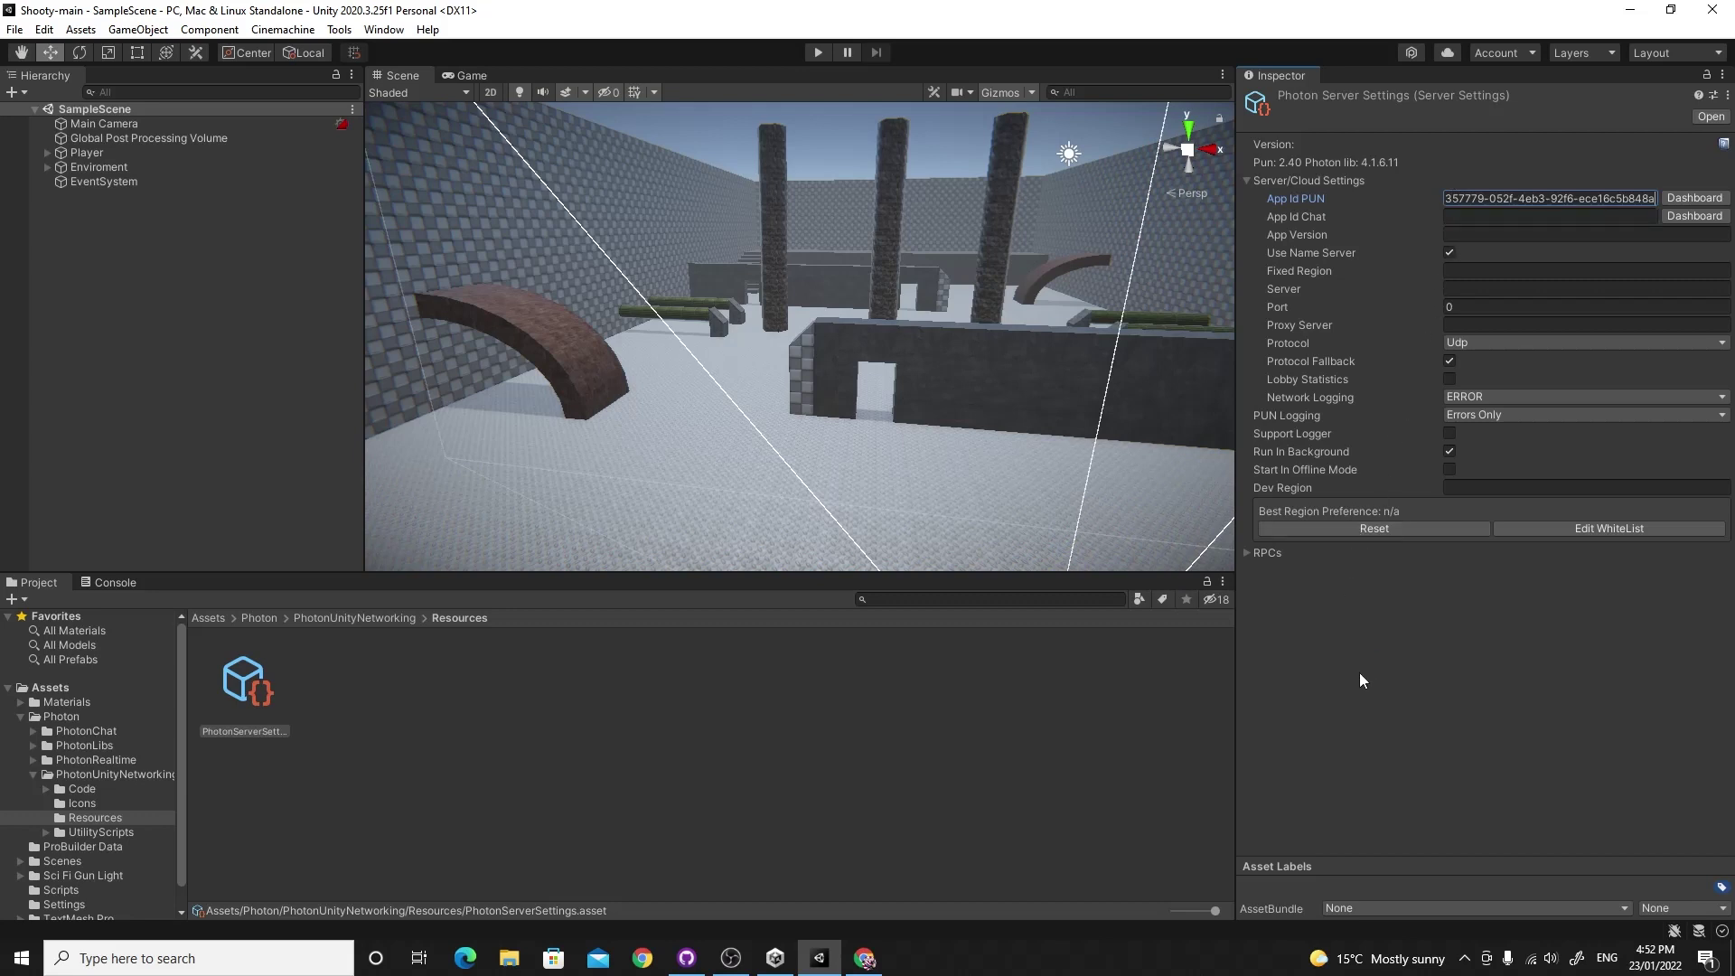
left_click(15, 29)
left_click(24, 120)
left_click(15, 29)
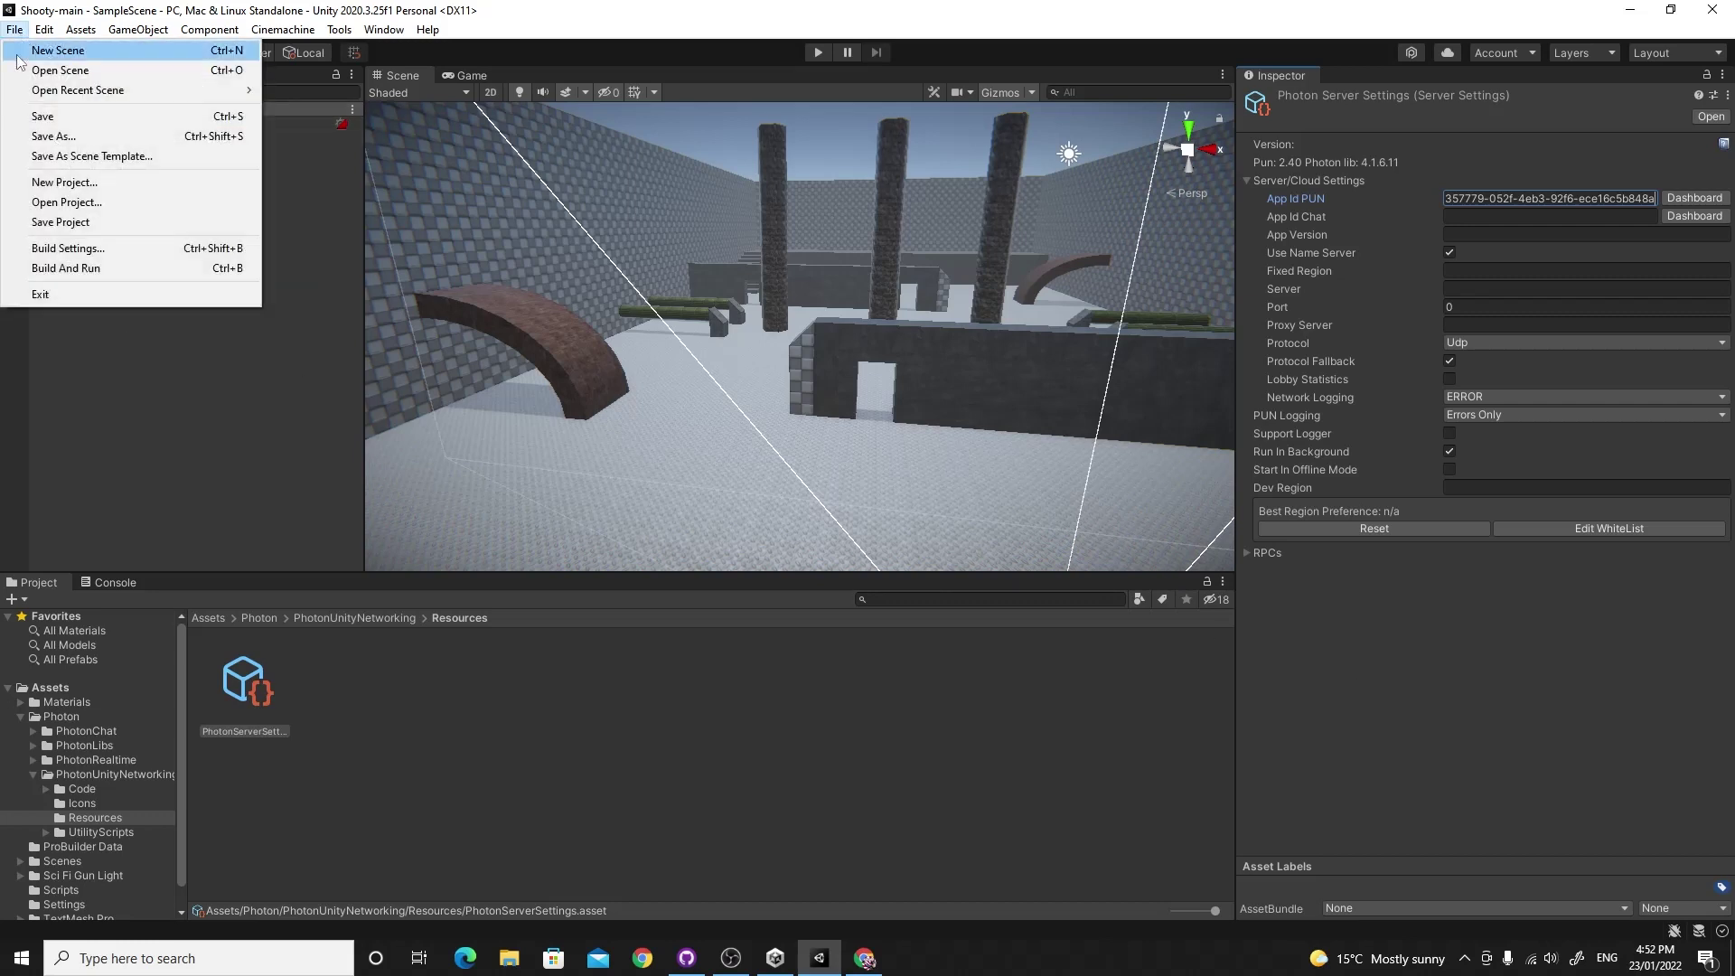
left_click(37, 222)
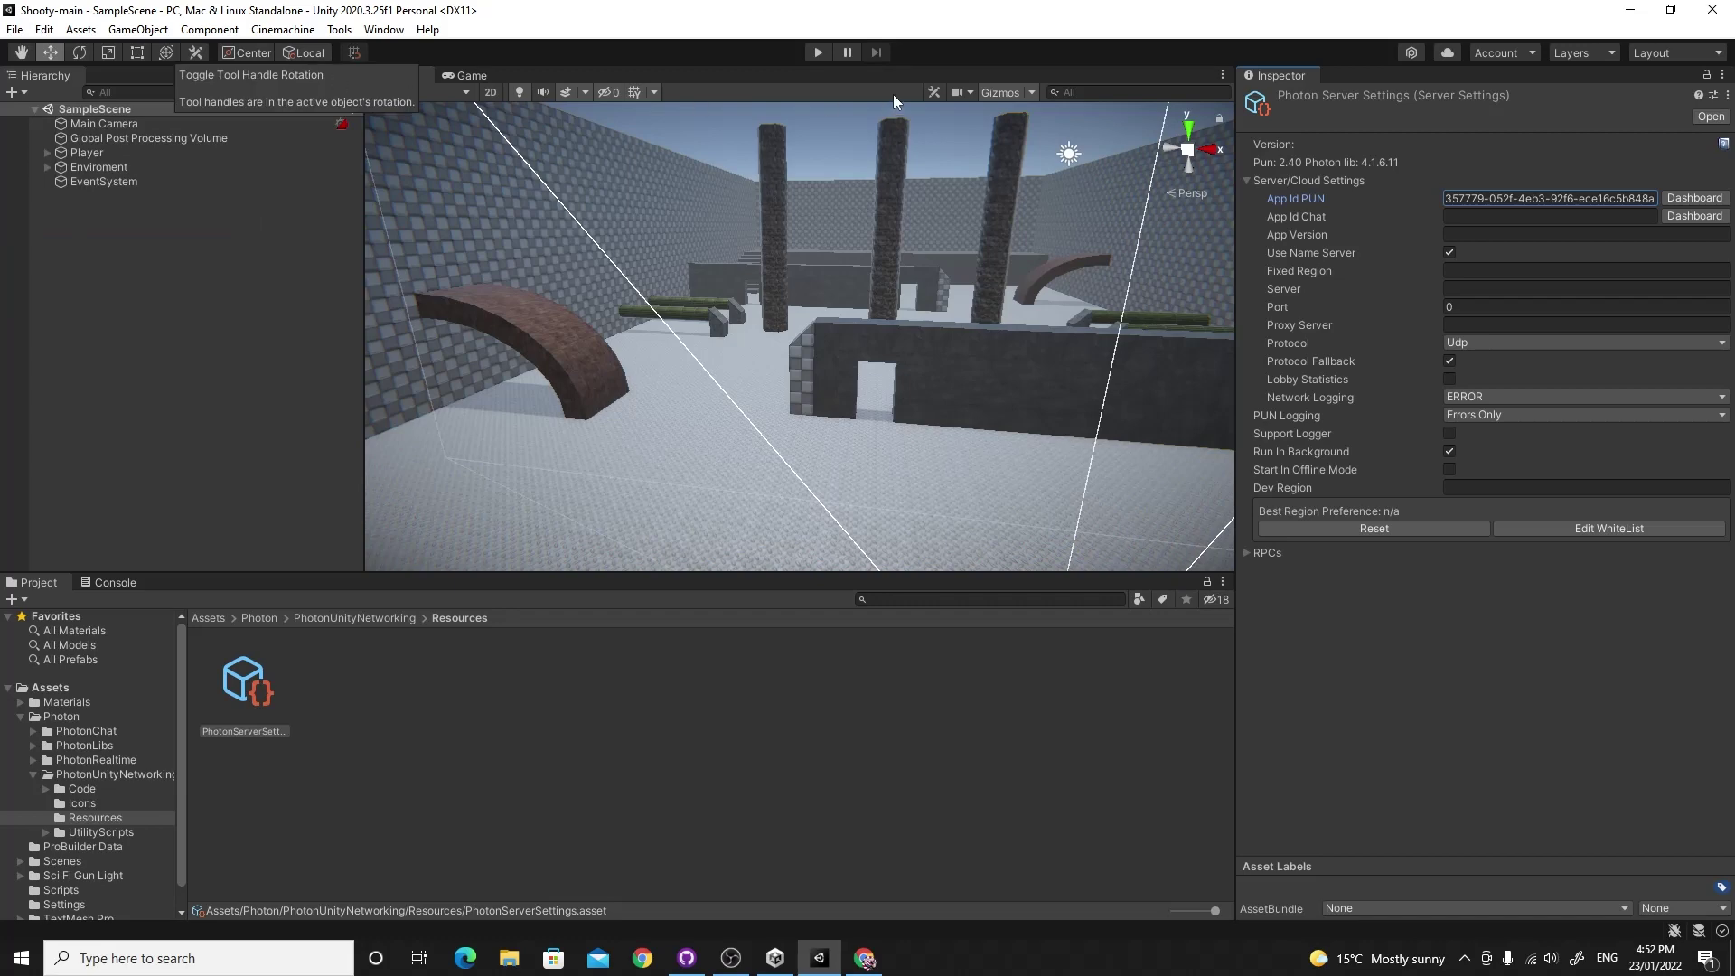
left_click(822, 51)
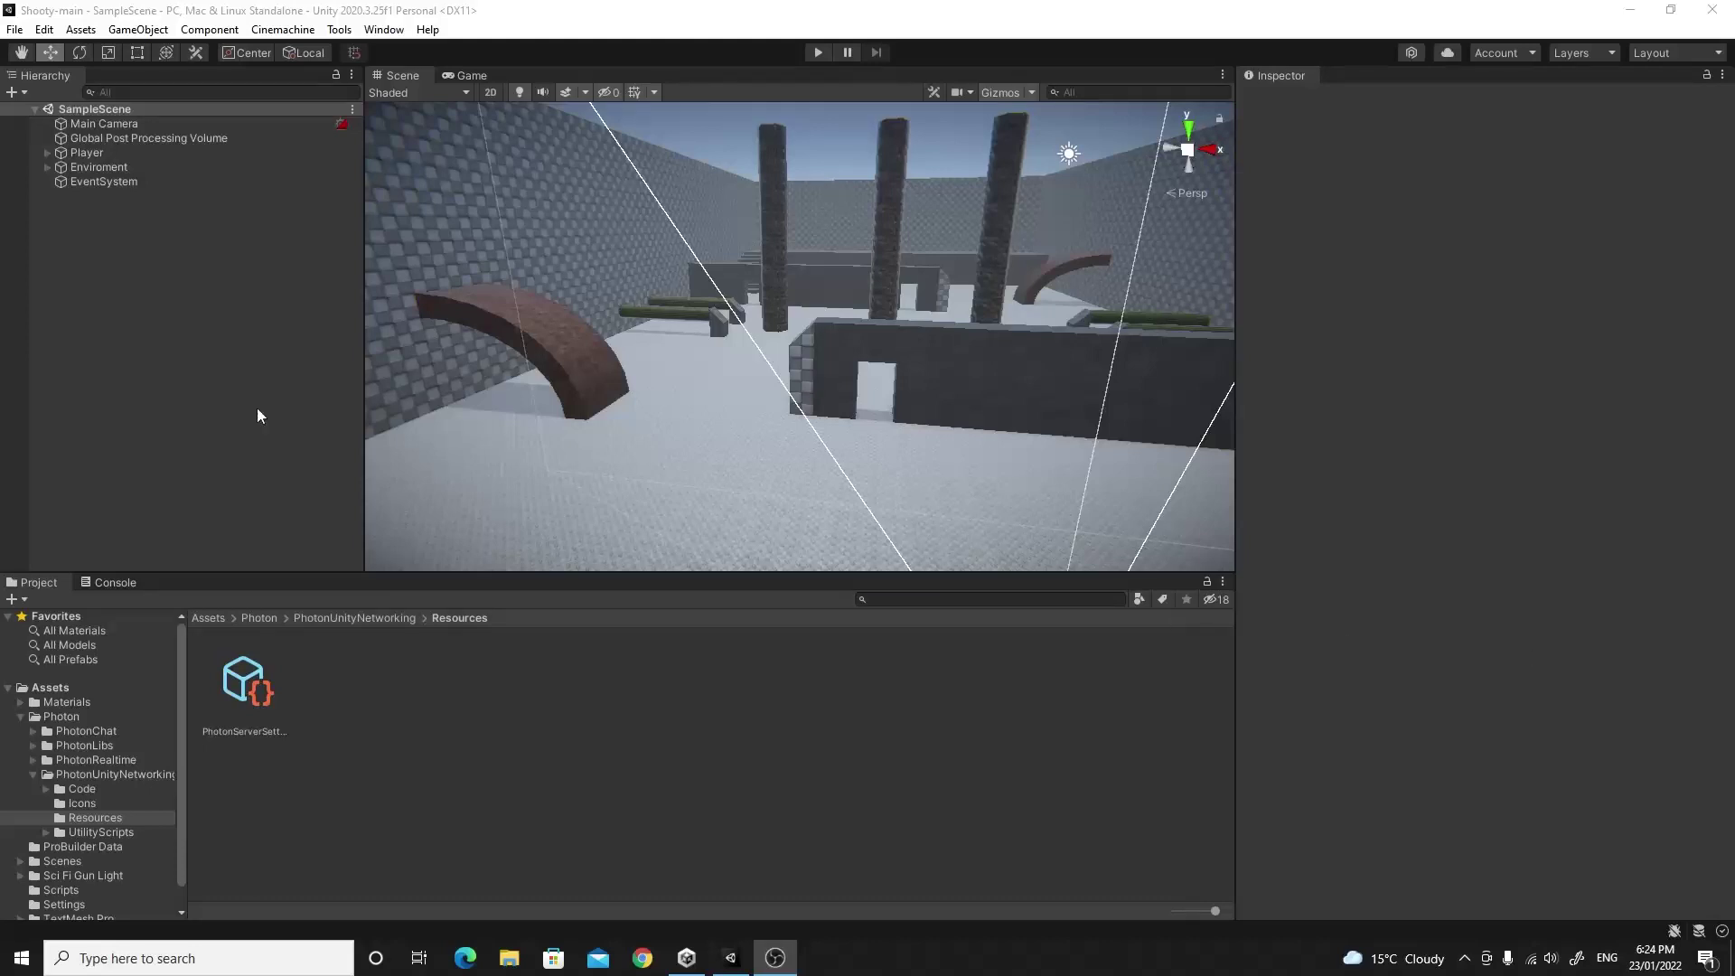
- Create an empty scene object named Launcher
right_click(109, 335)
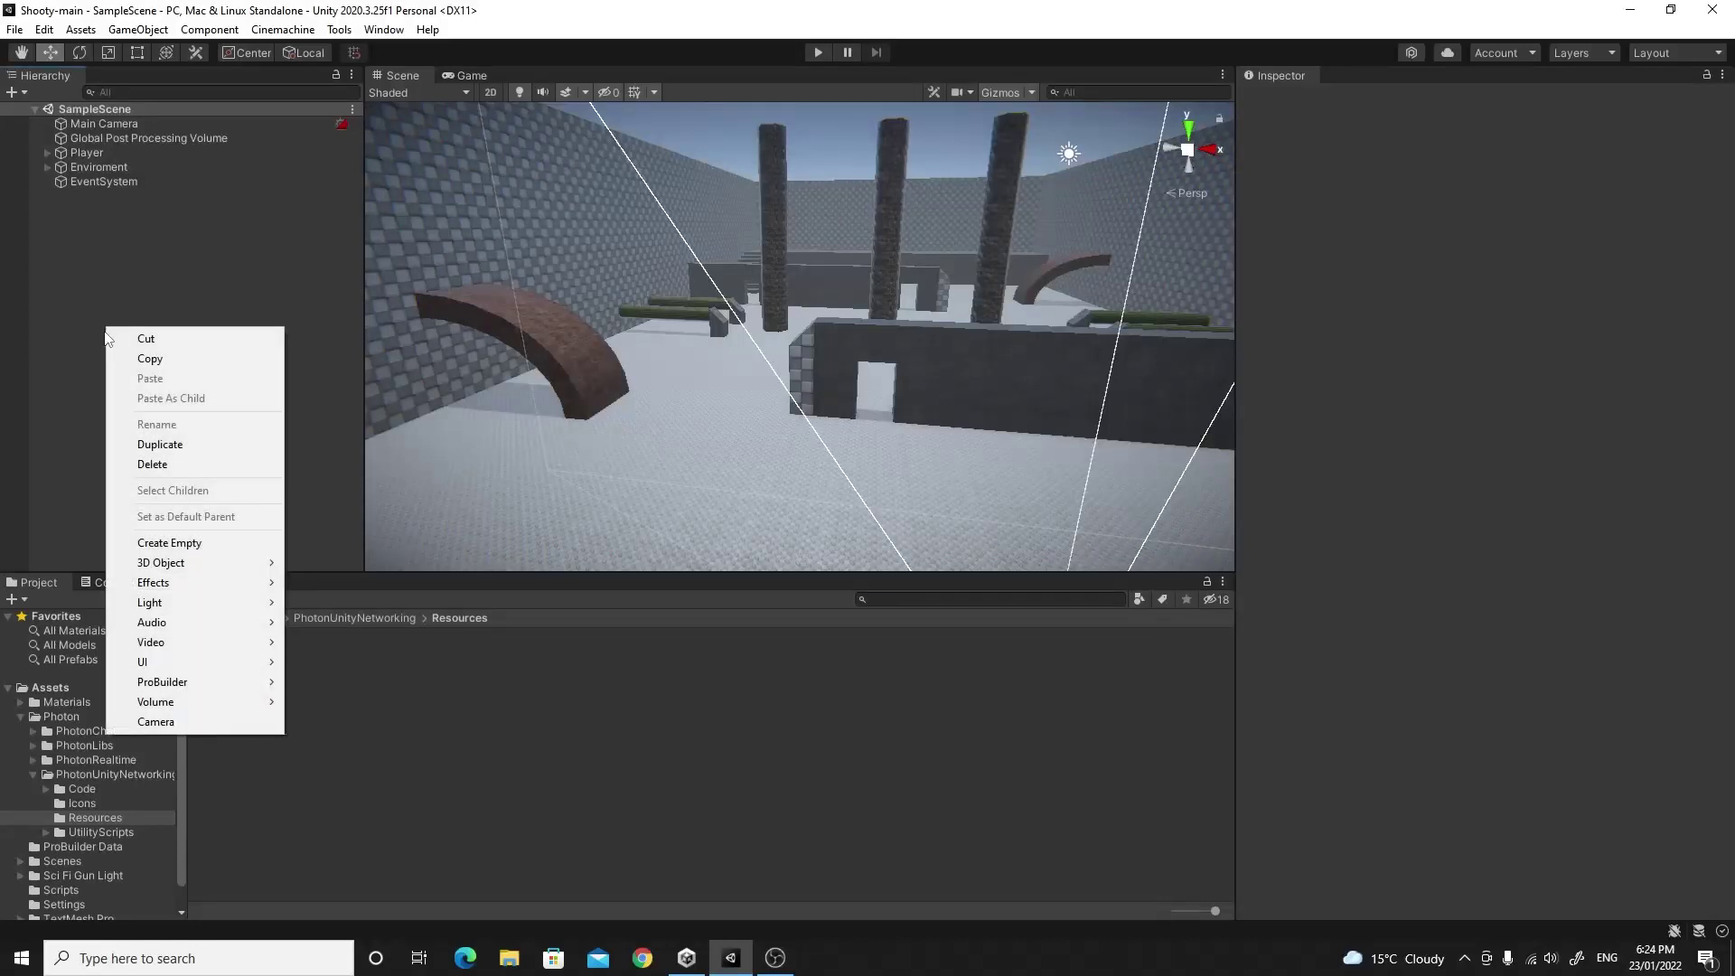
left_click(185, 543)
type("Launcher")
key("Return")
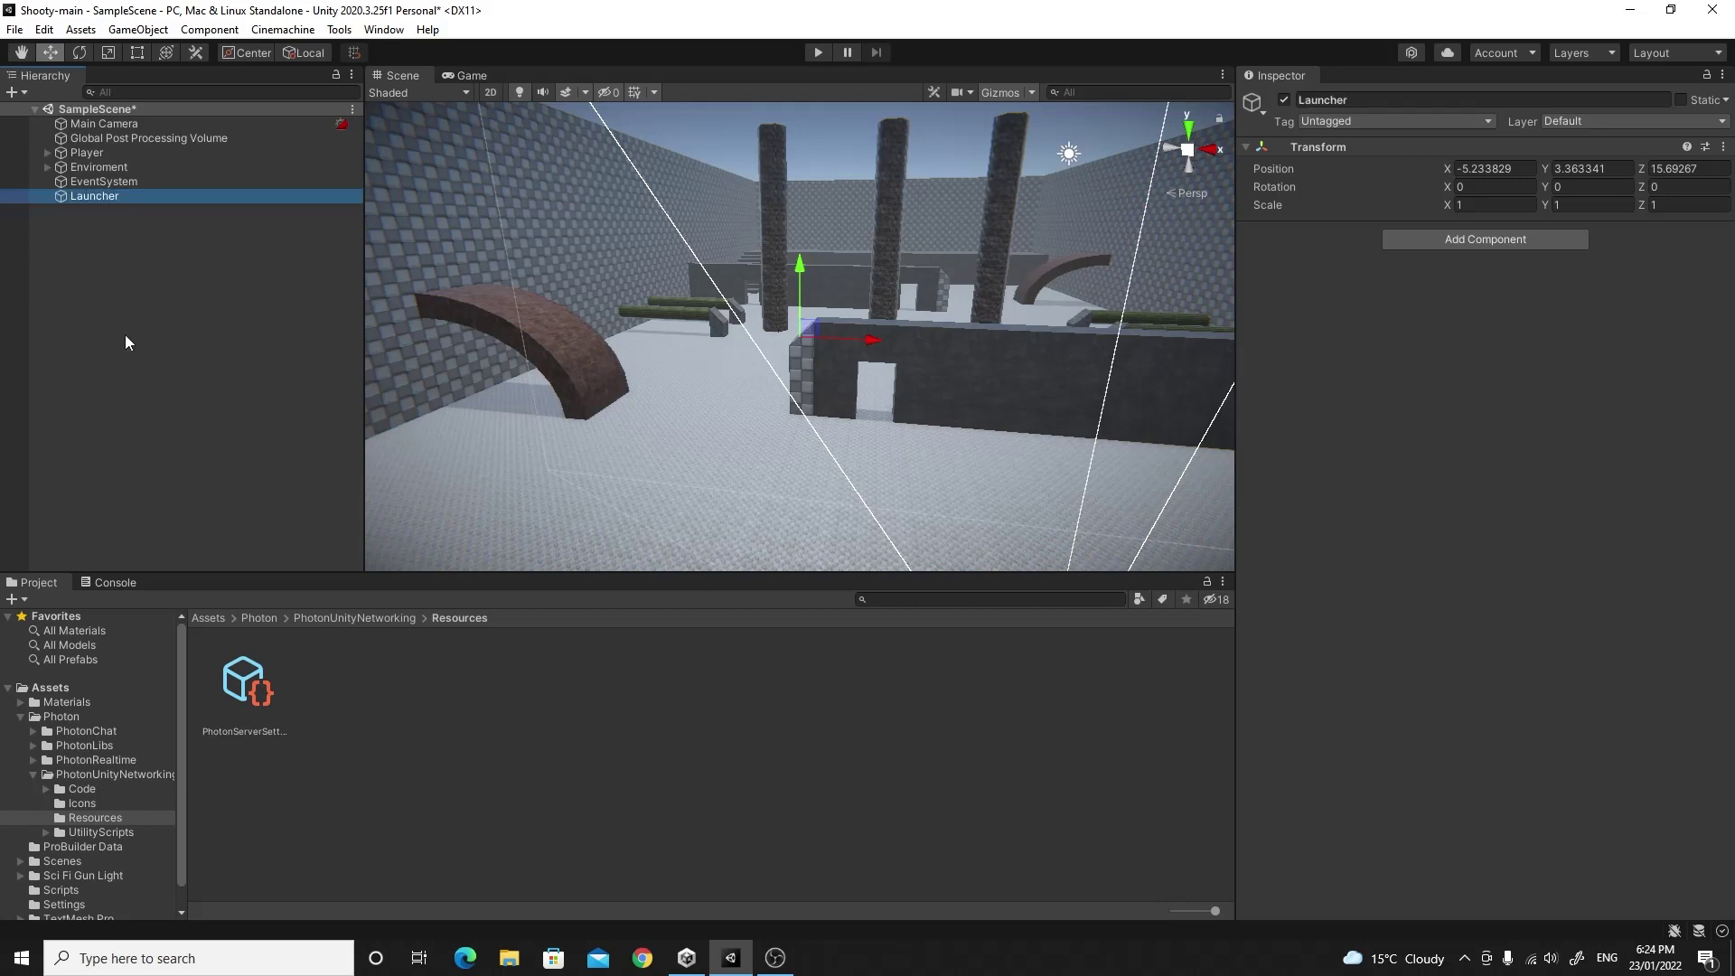
- Drag the Launcher script from Assets/Scripts onto the Launcher object's Inspector
left_click(206, 617)
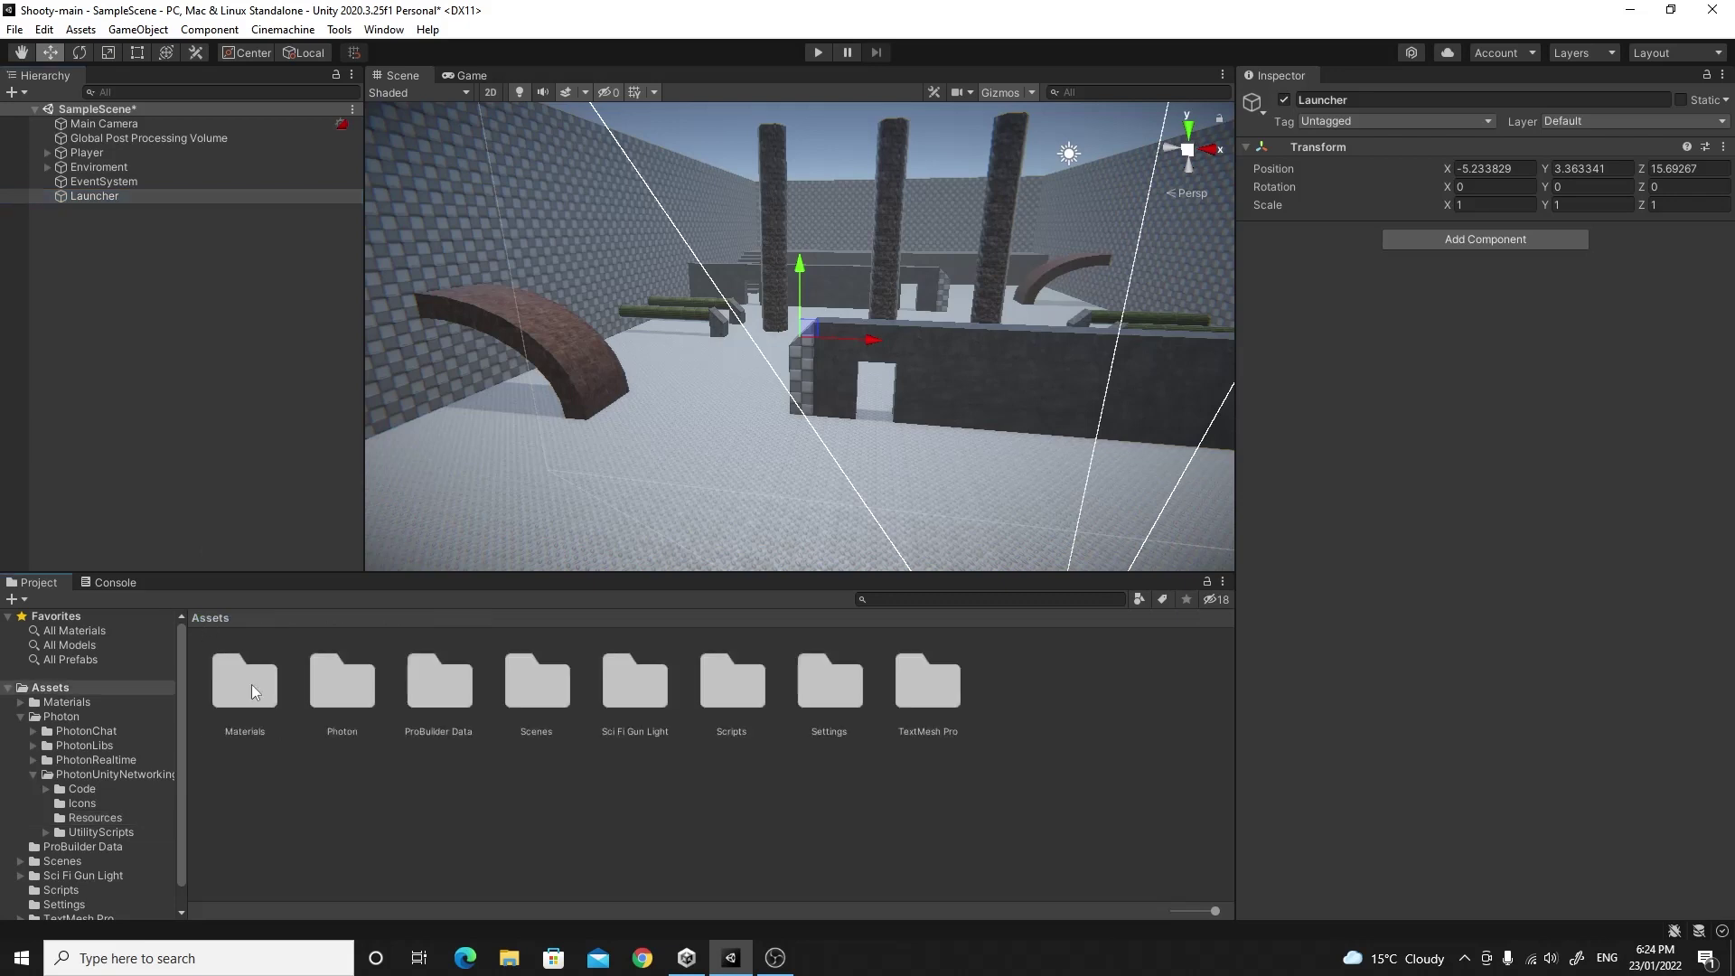
double_click(727, 688)
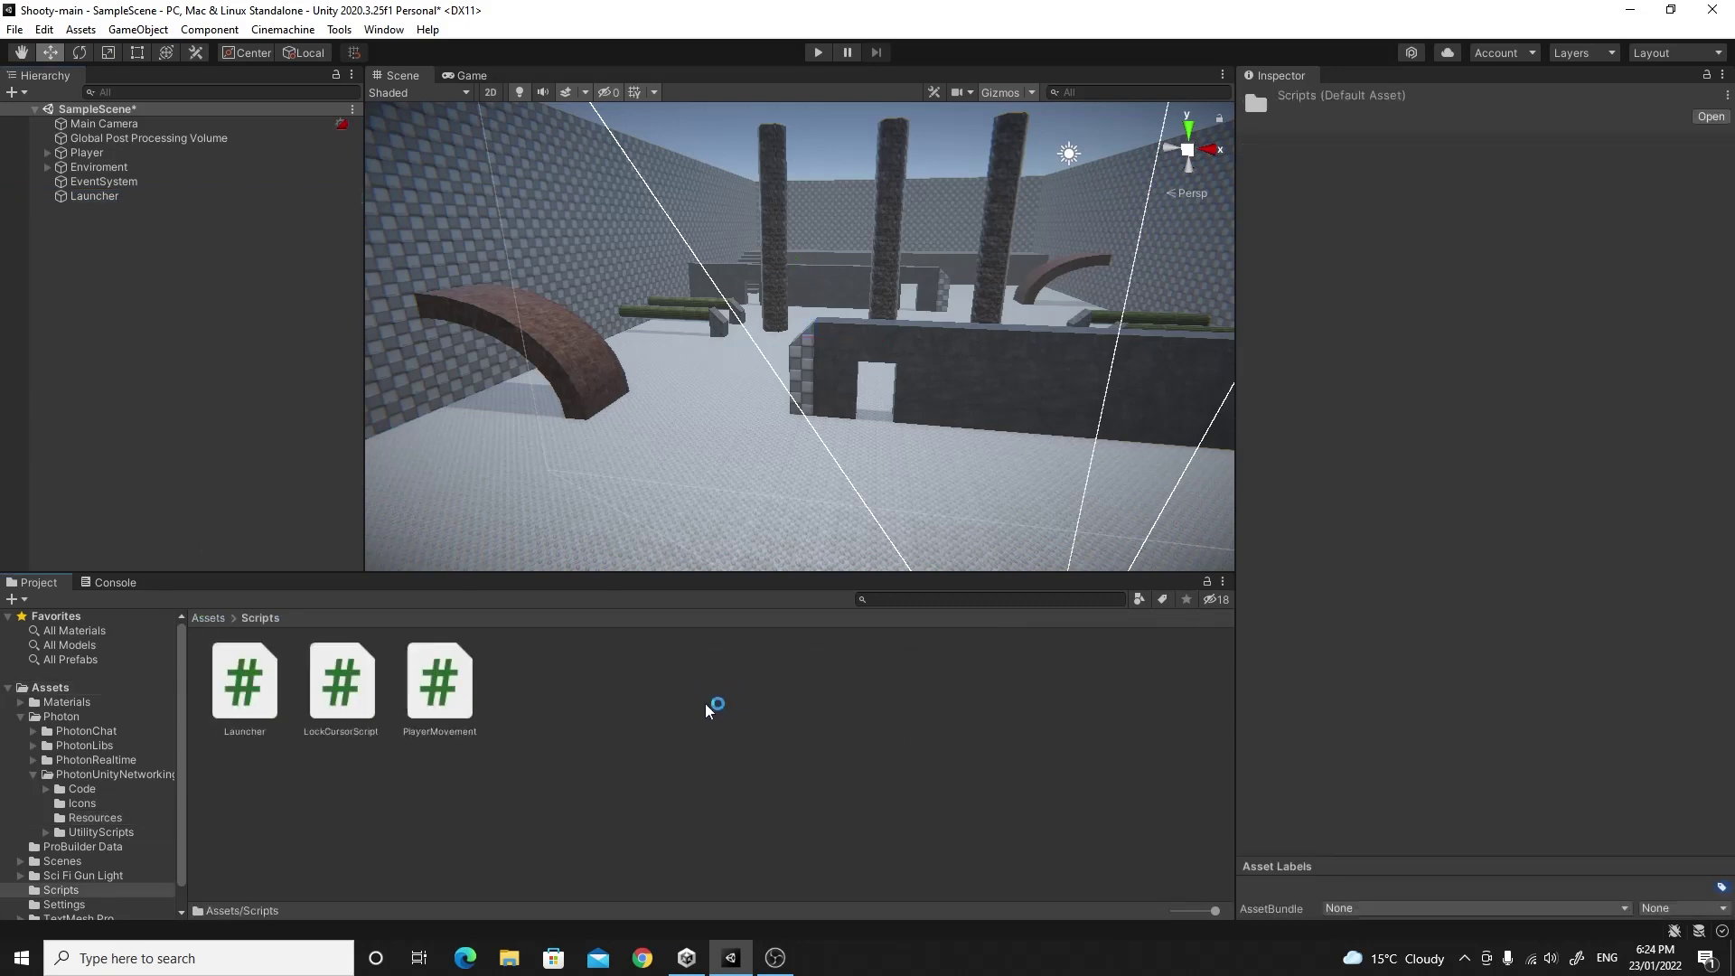
left_click(125, 197)
left_click_drag(262, 707, 1343, 367)
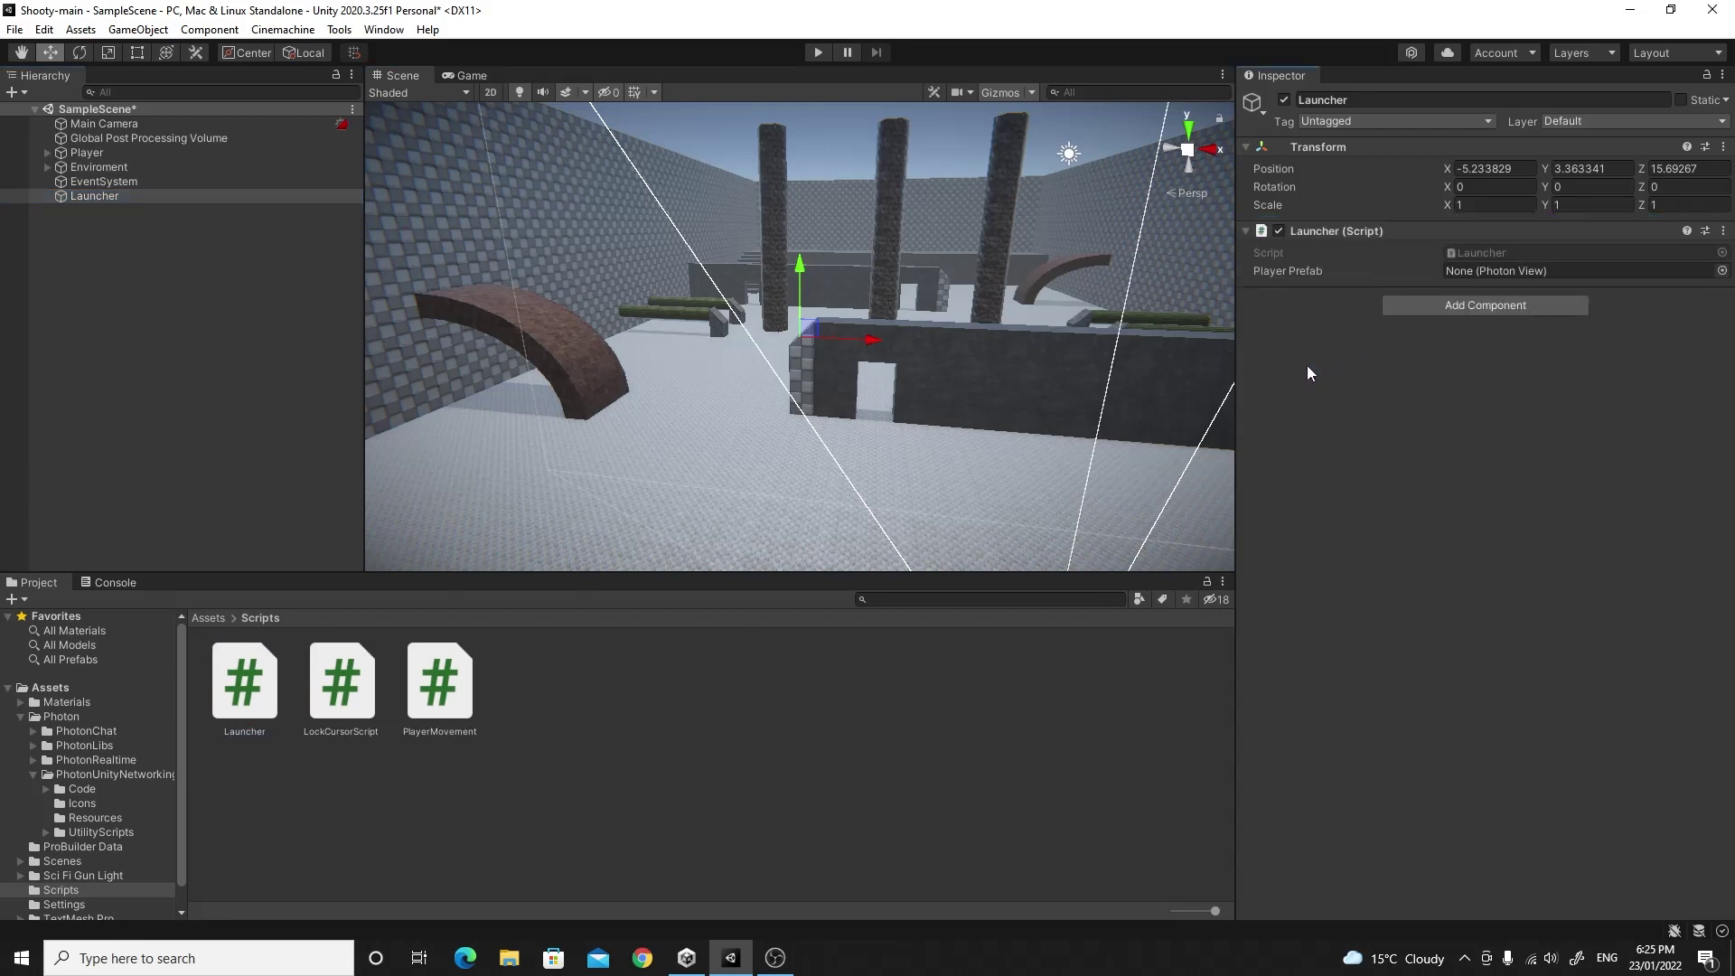
left_click(1309, 273)
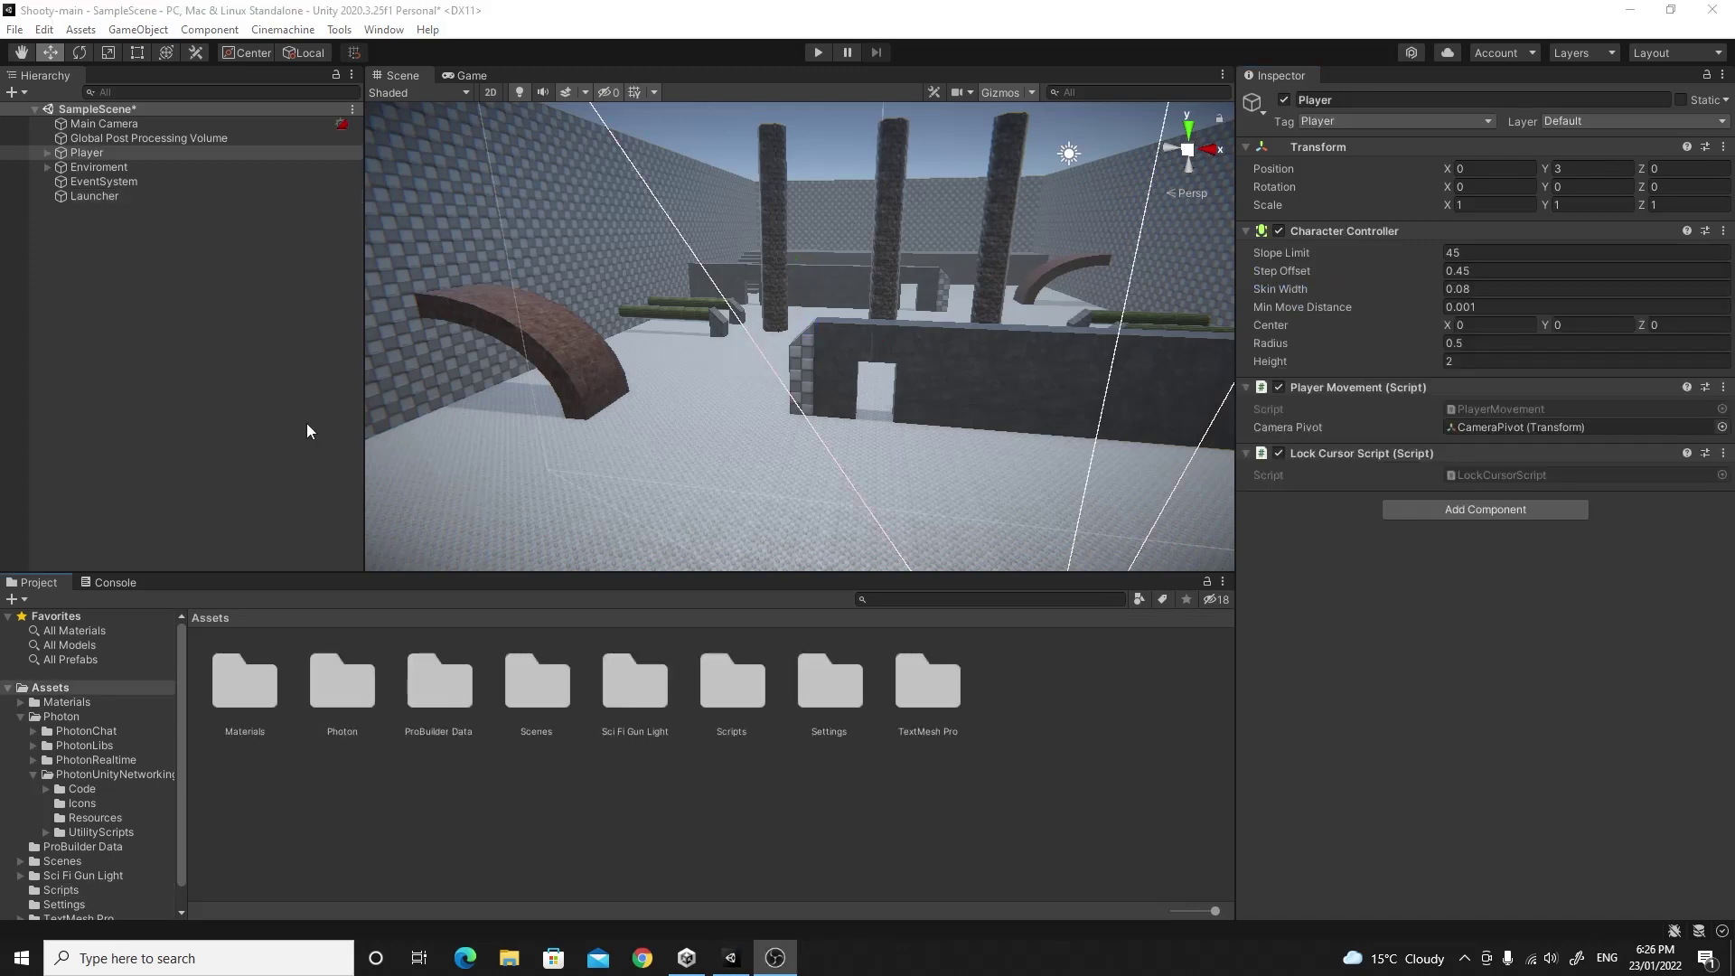
- Add a new folder named Resources at the top level of Assets, then select the Player object
right_click(404, 826)
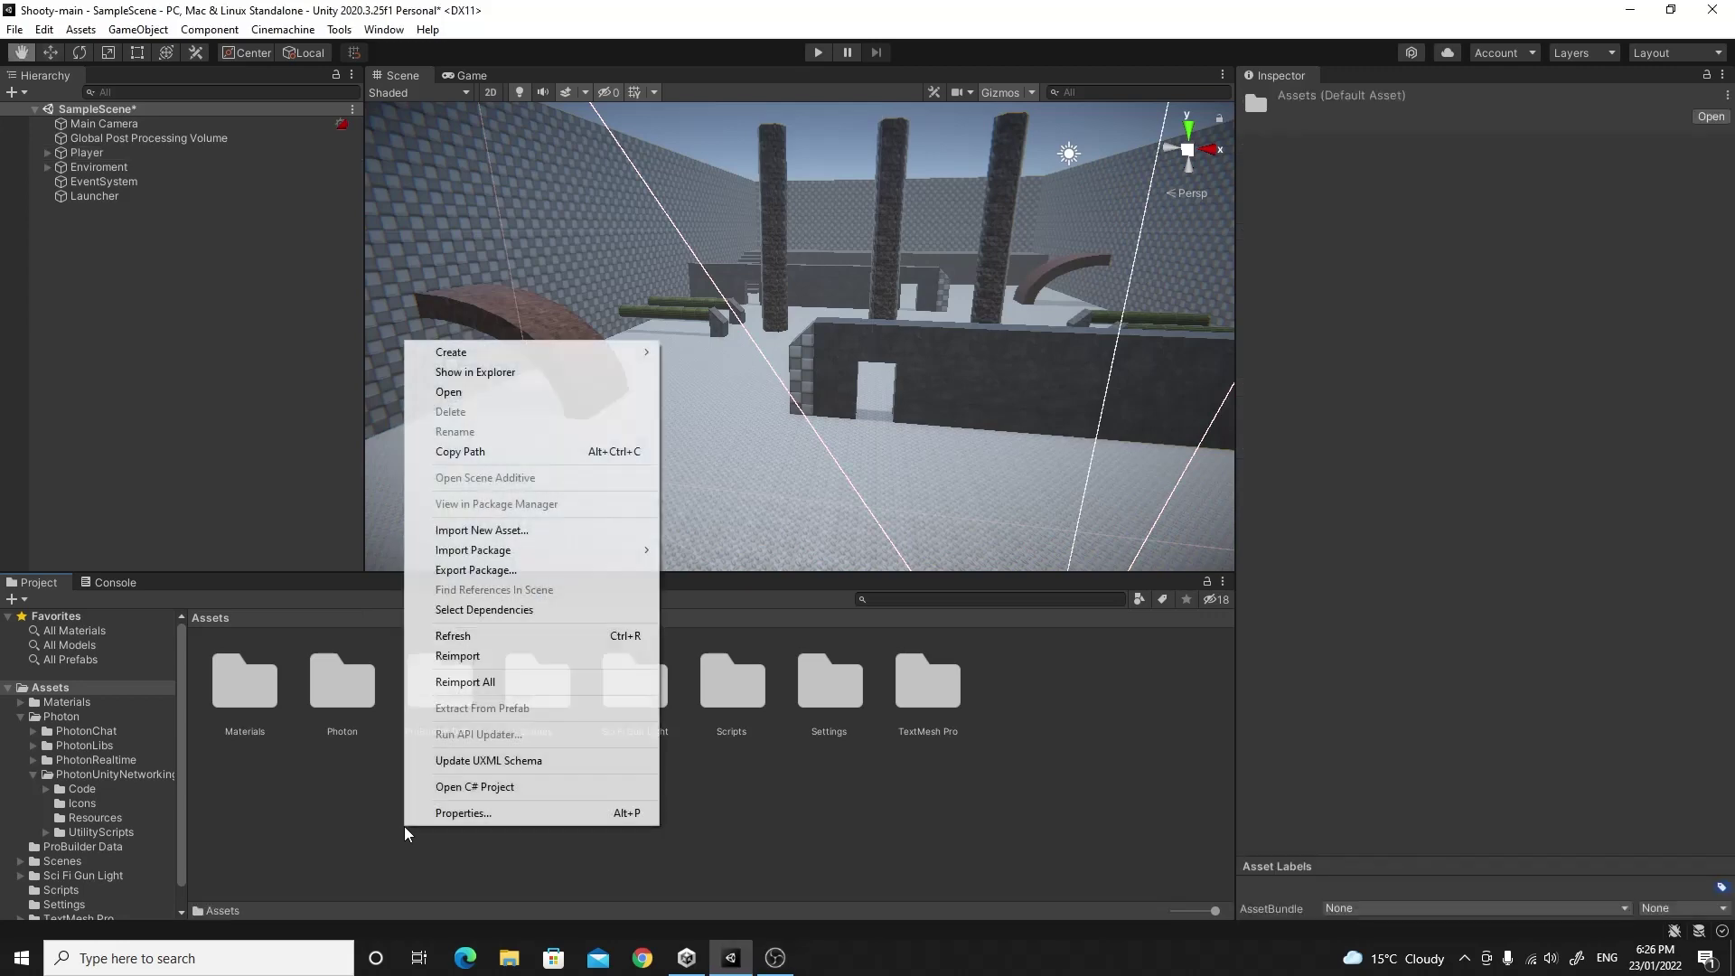
mouse_move(468, 354)
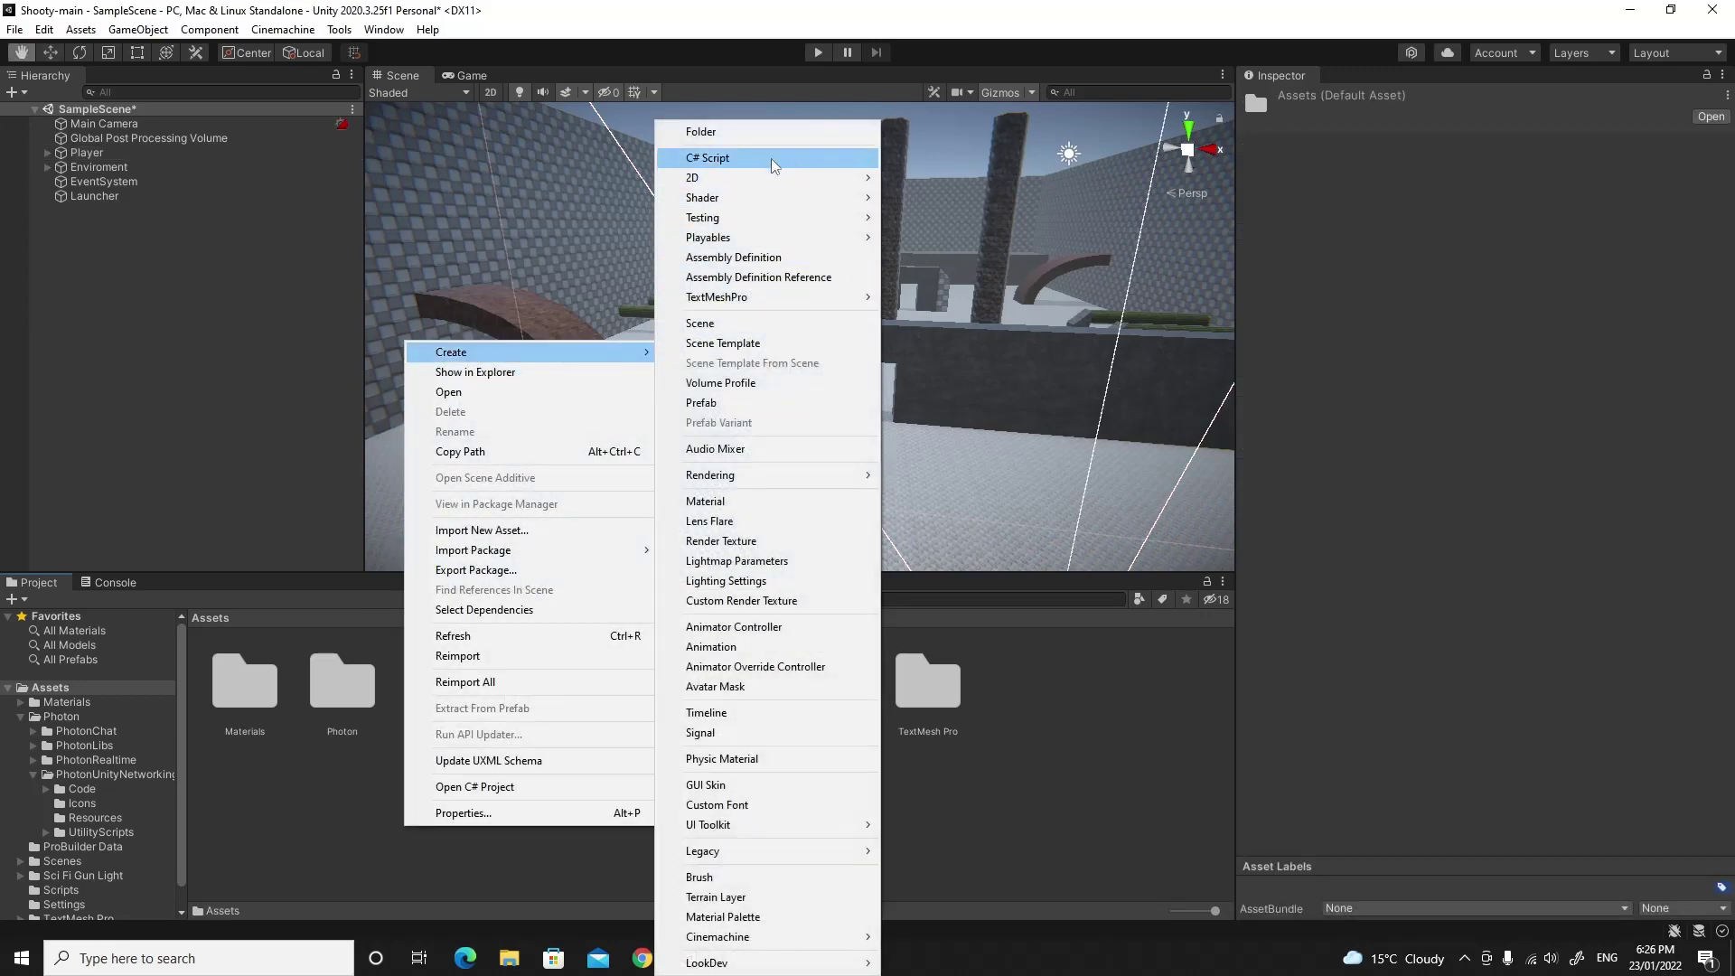
left_click(757, 132)
type("Resources")
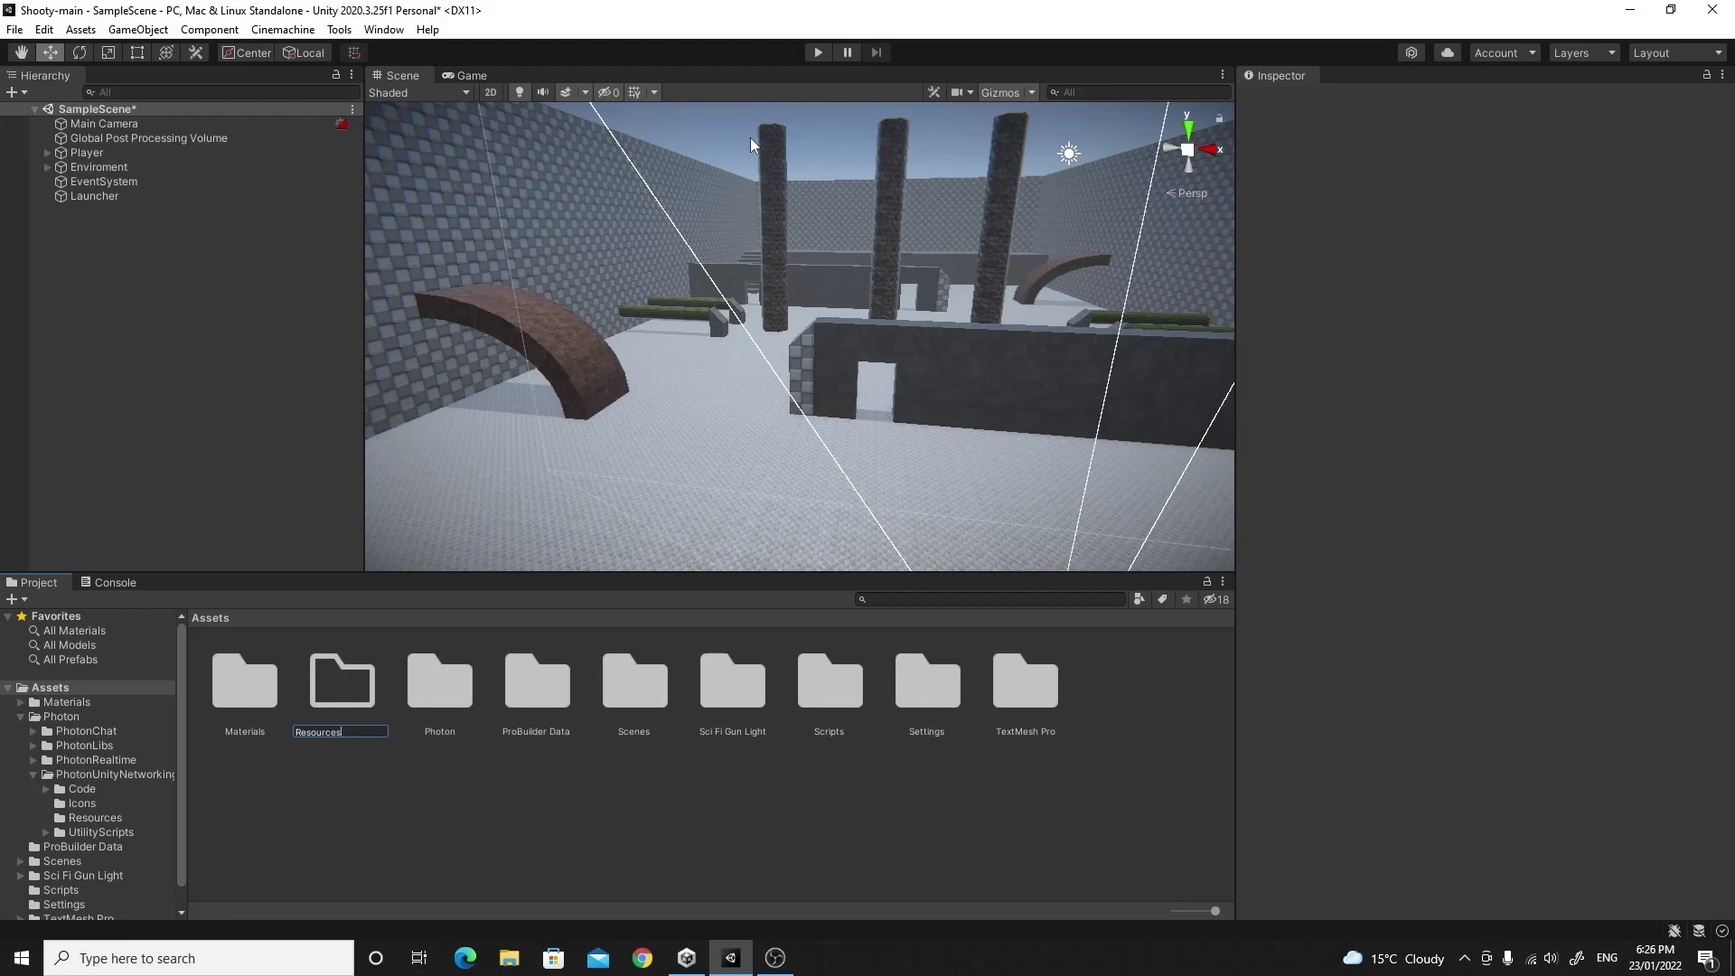
key("Return")
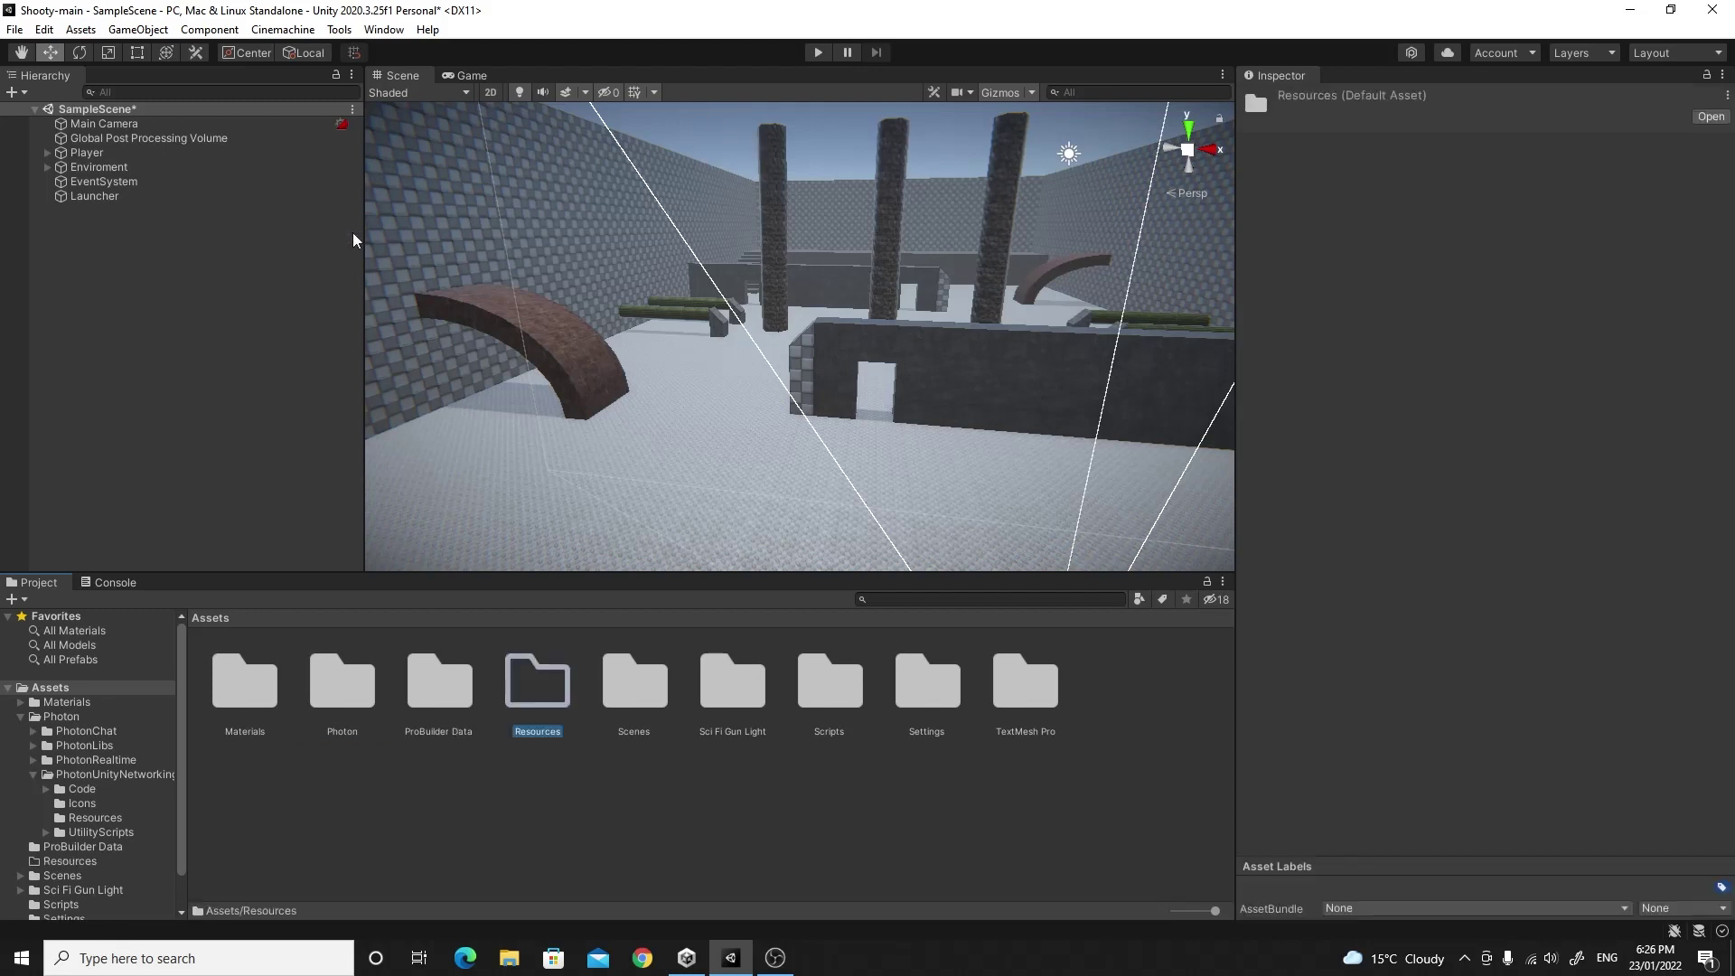
left_click(85, 154)
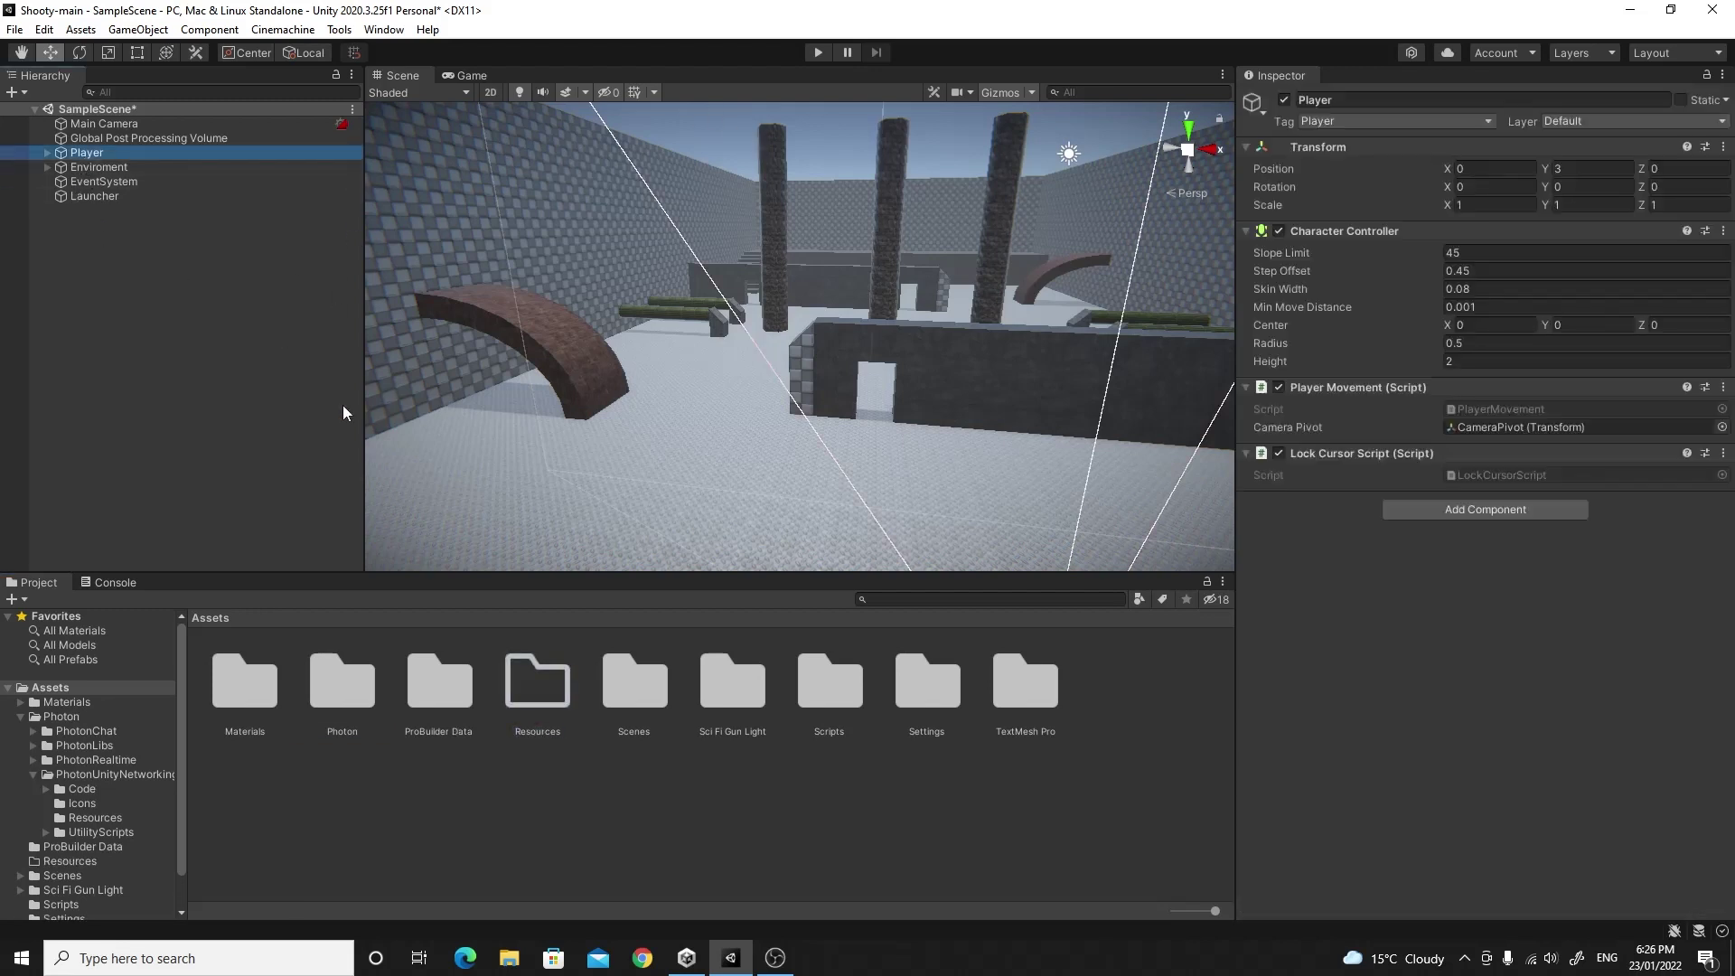
- Add a Photon View component to the Player from Photon Networking
left_click(1429, 509)
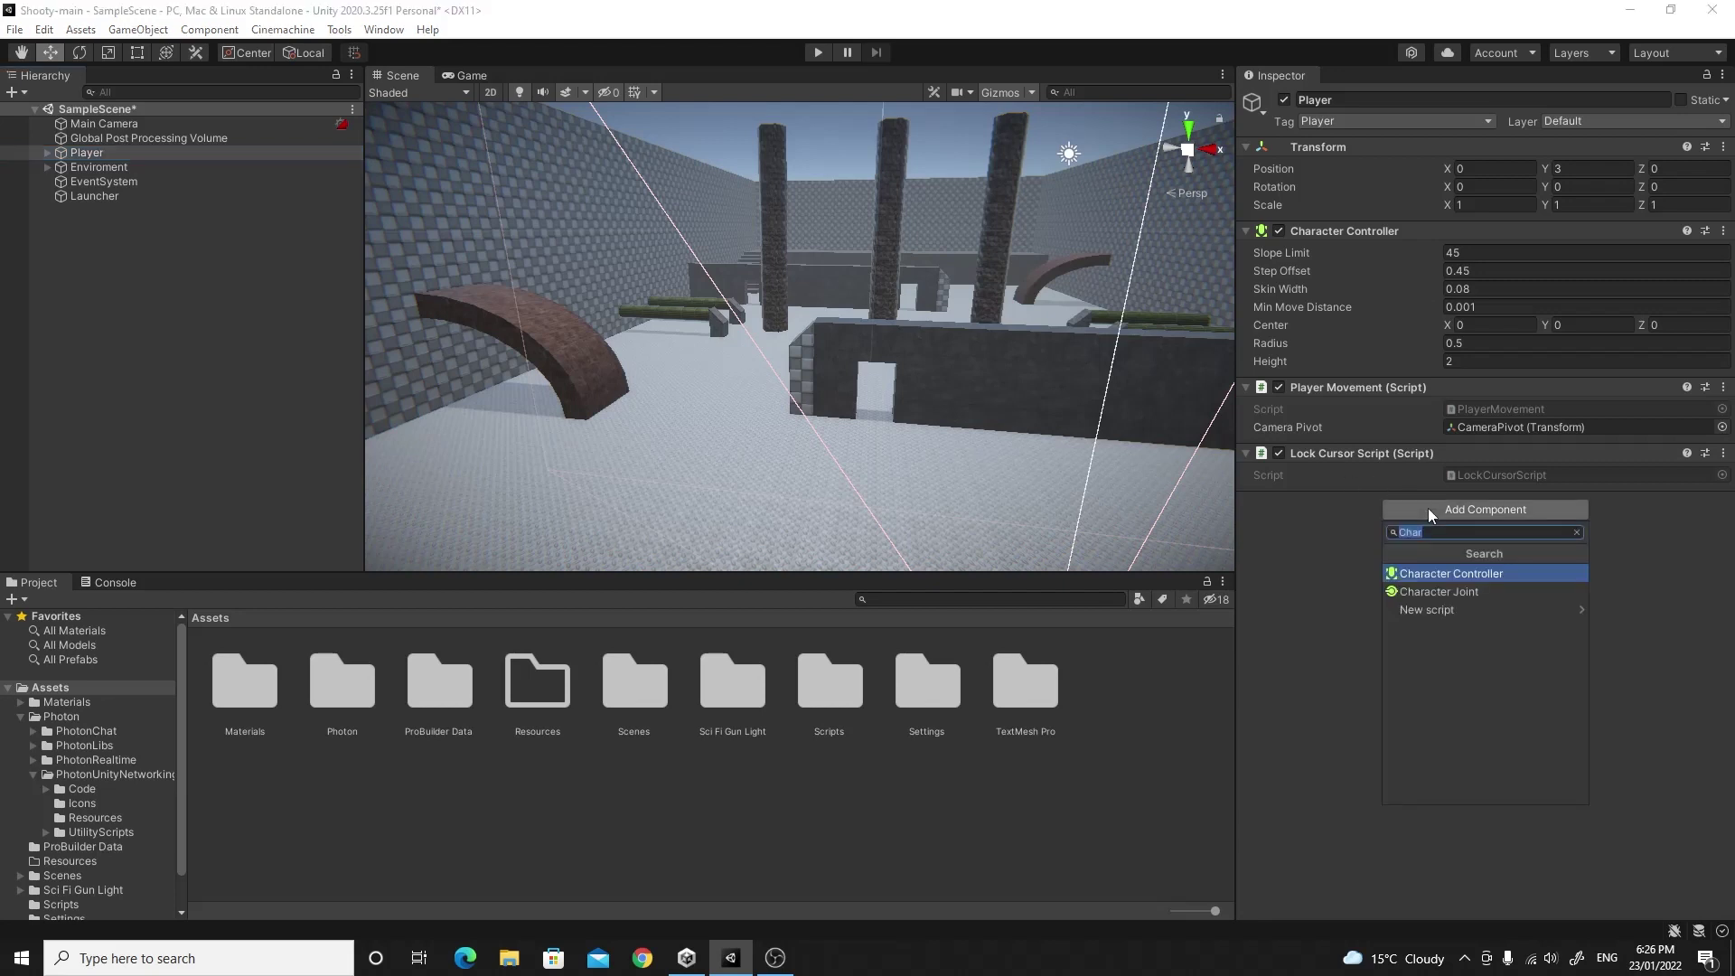
left_click(1579, 532)
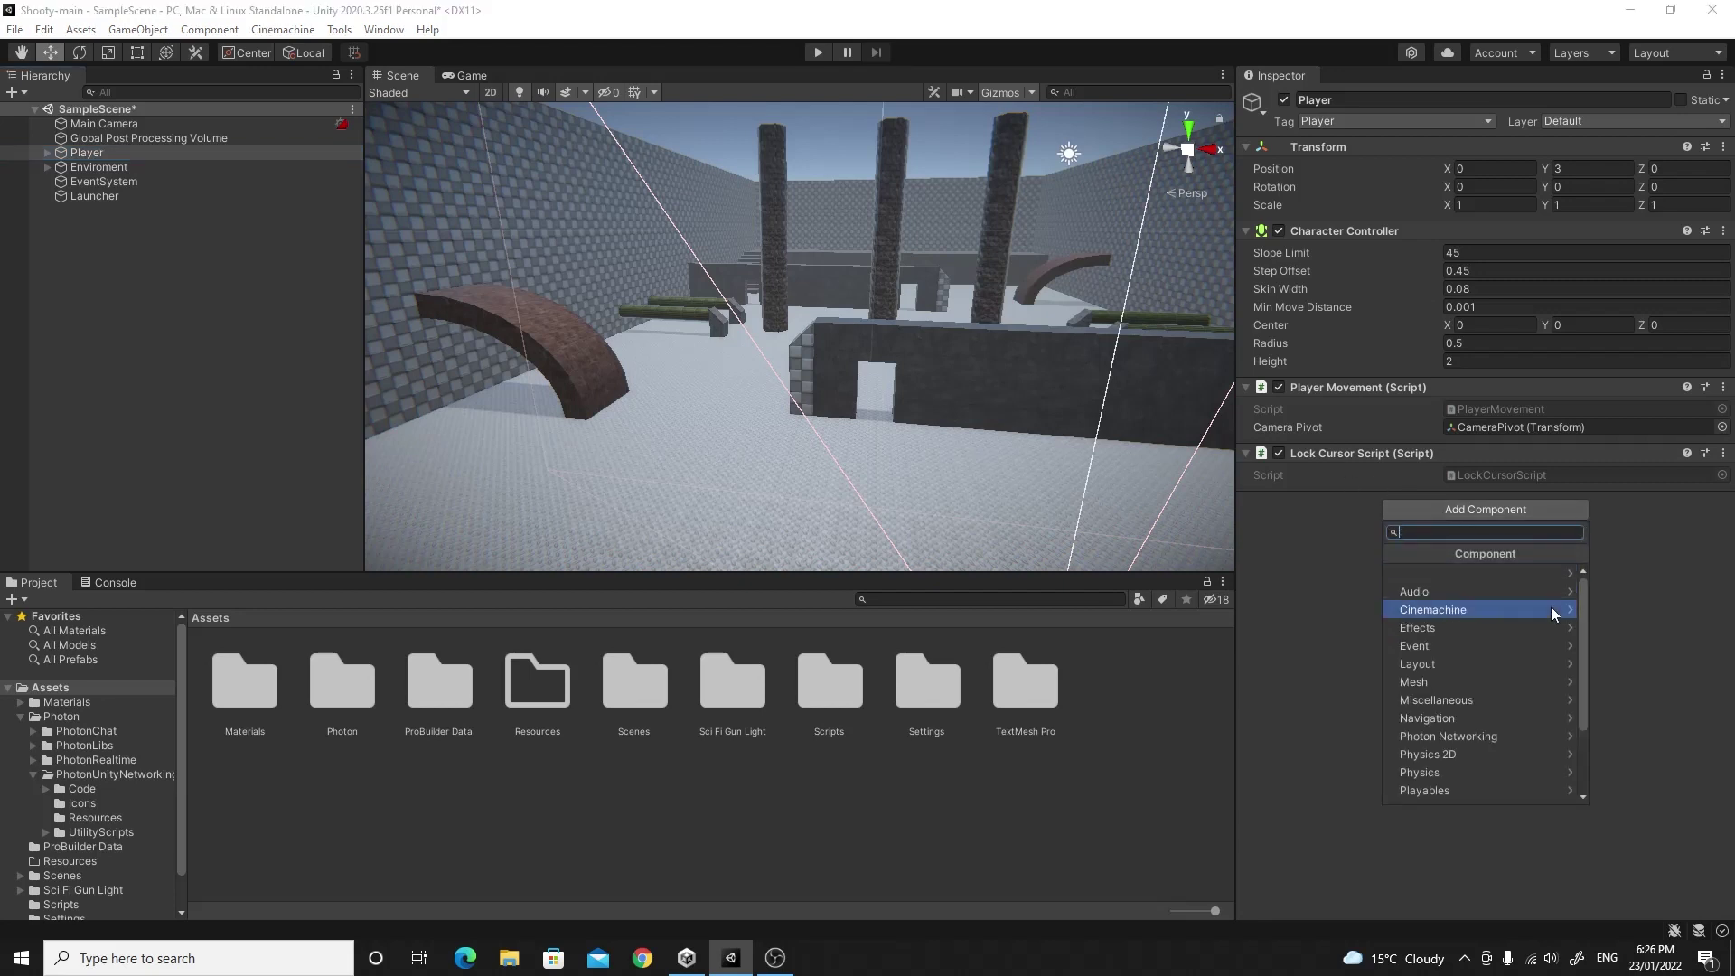
left_click(1474, 735)
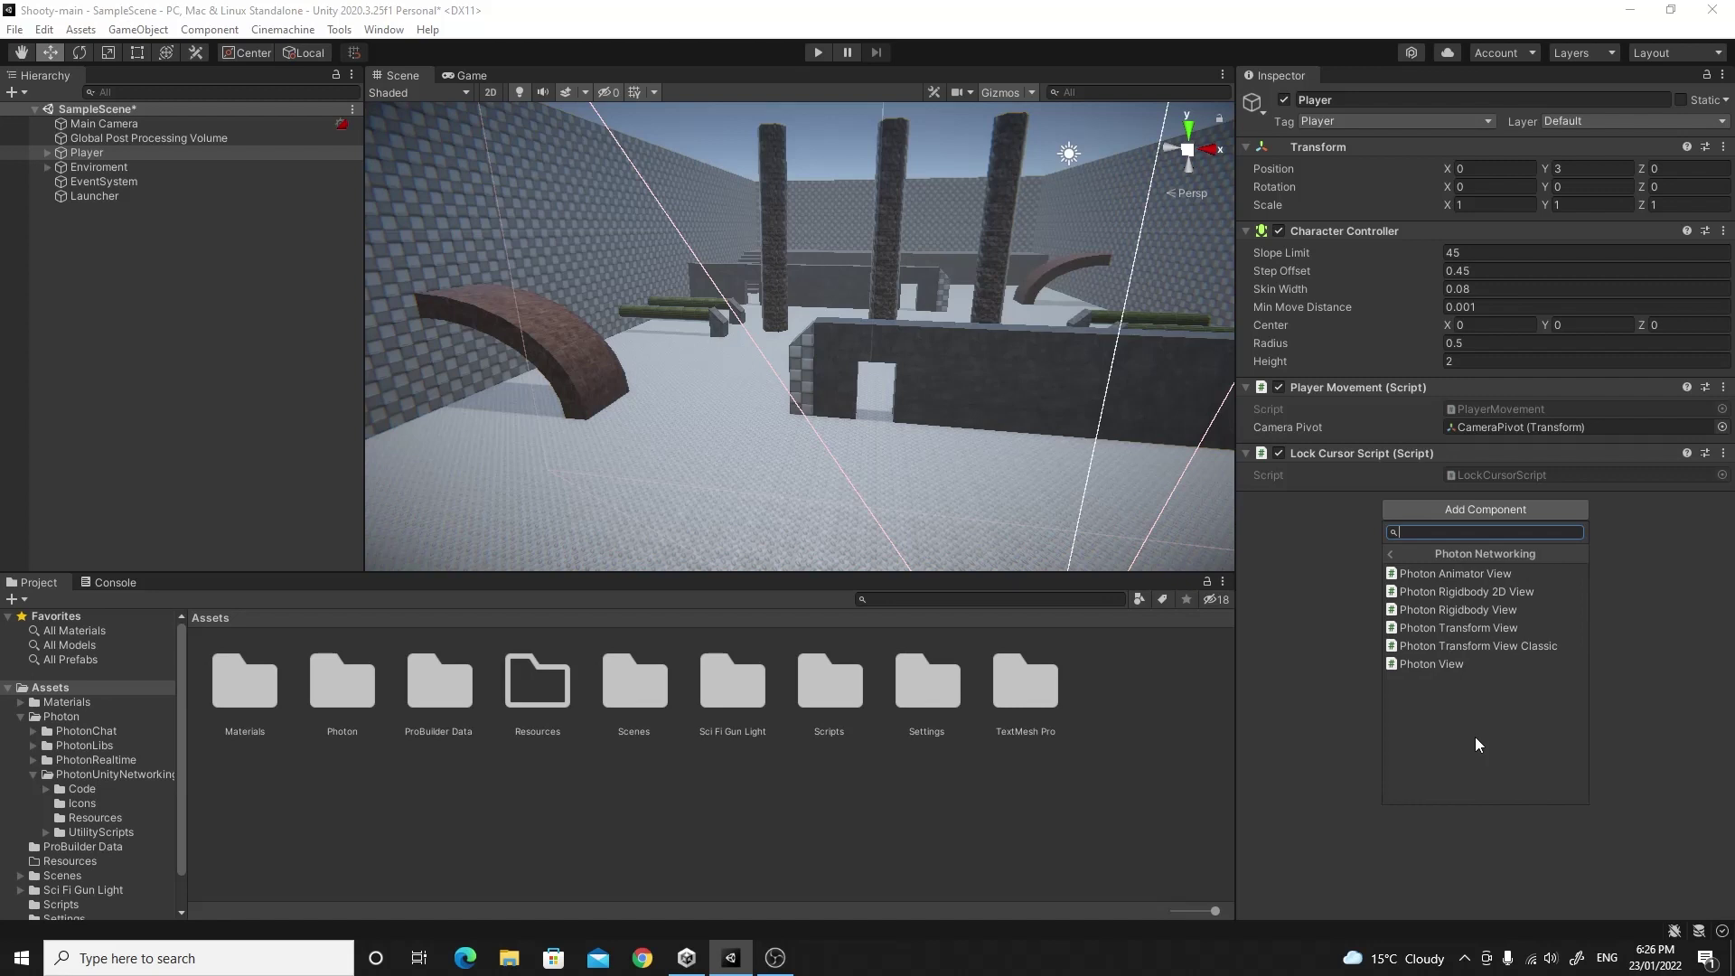
left_click(1465, 665)
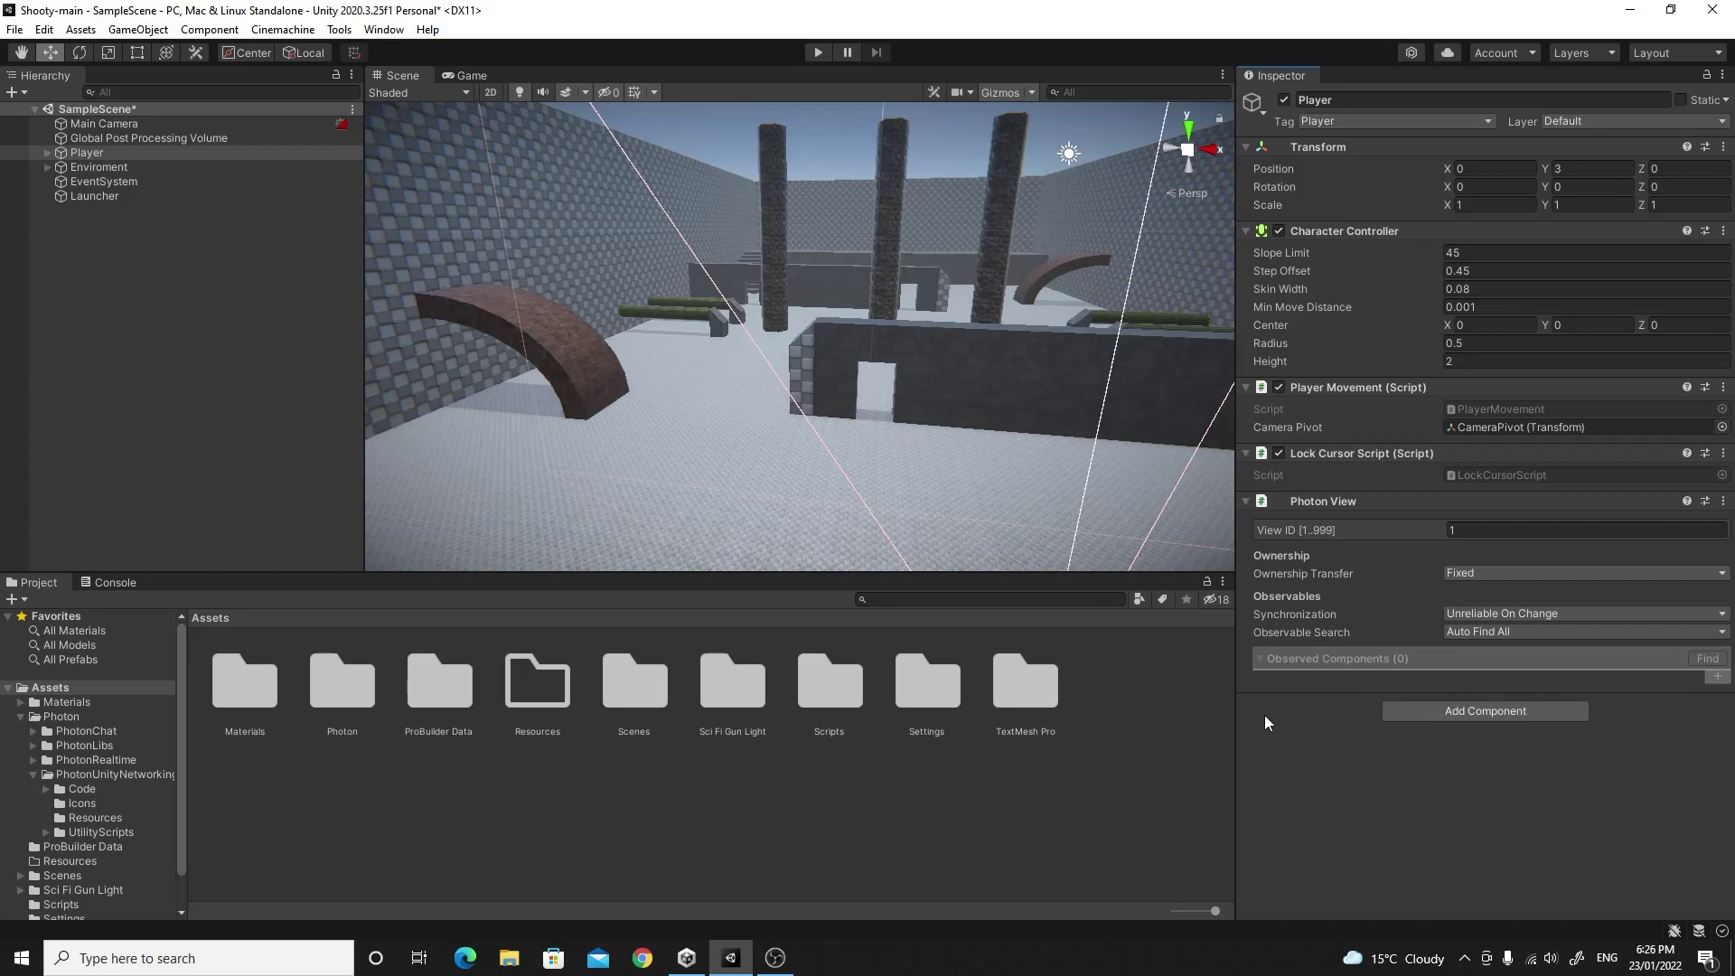
- Add Photon Transform View Classic to the Player, synchronizing position and rotation
left_click(1423, 714)
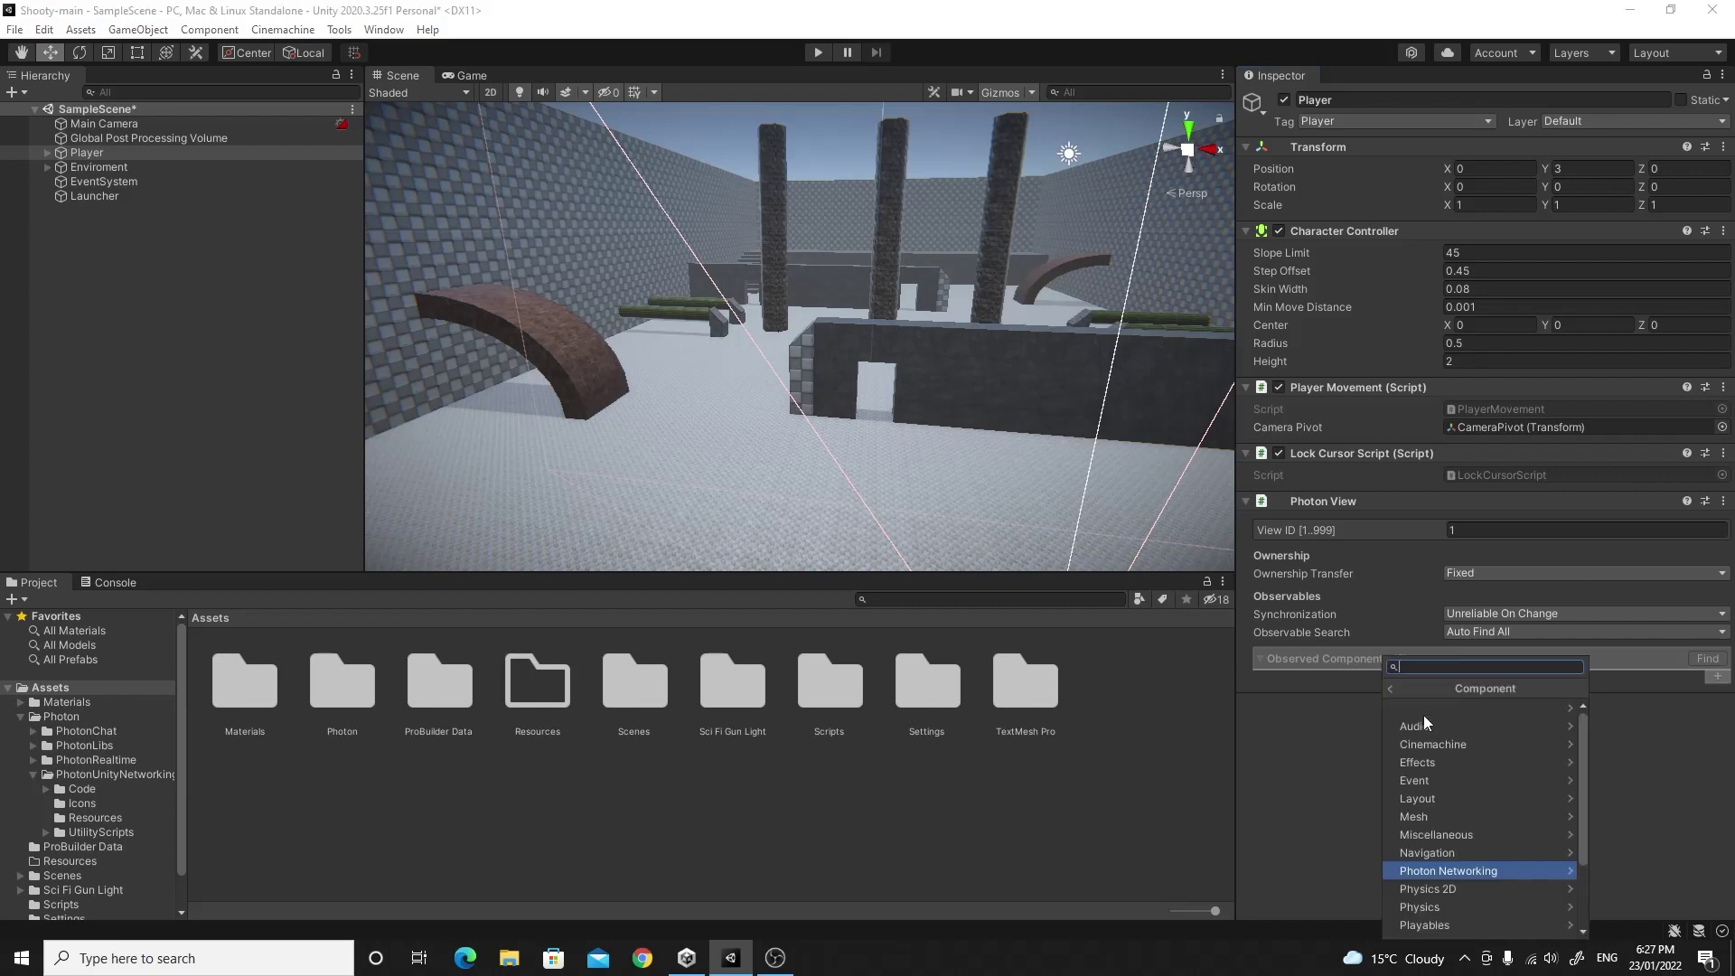
left_click(1445, 872)
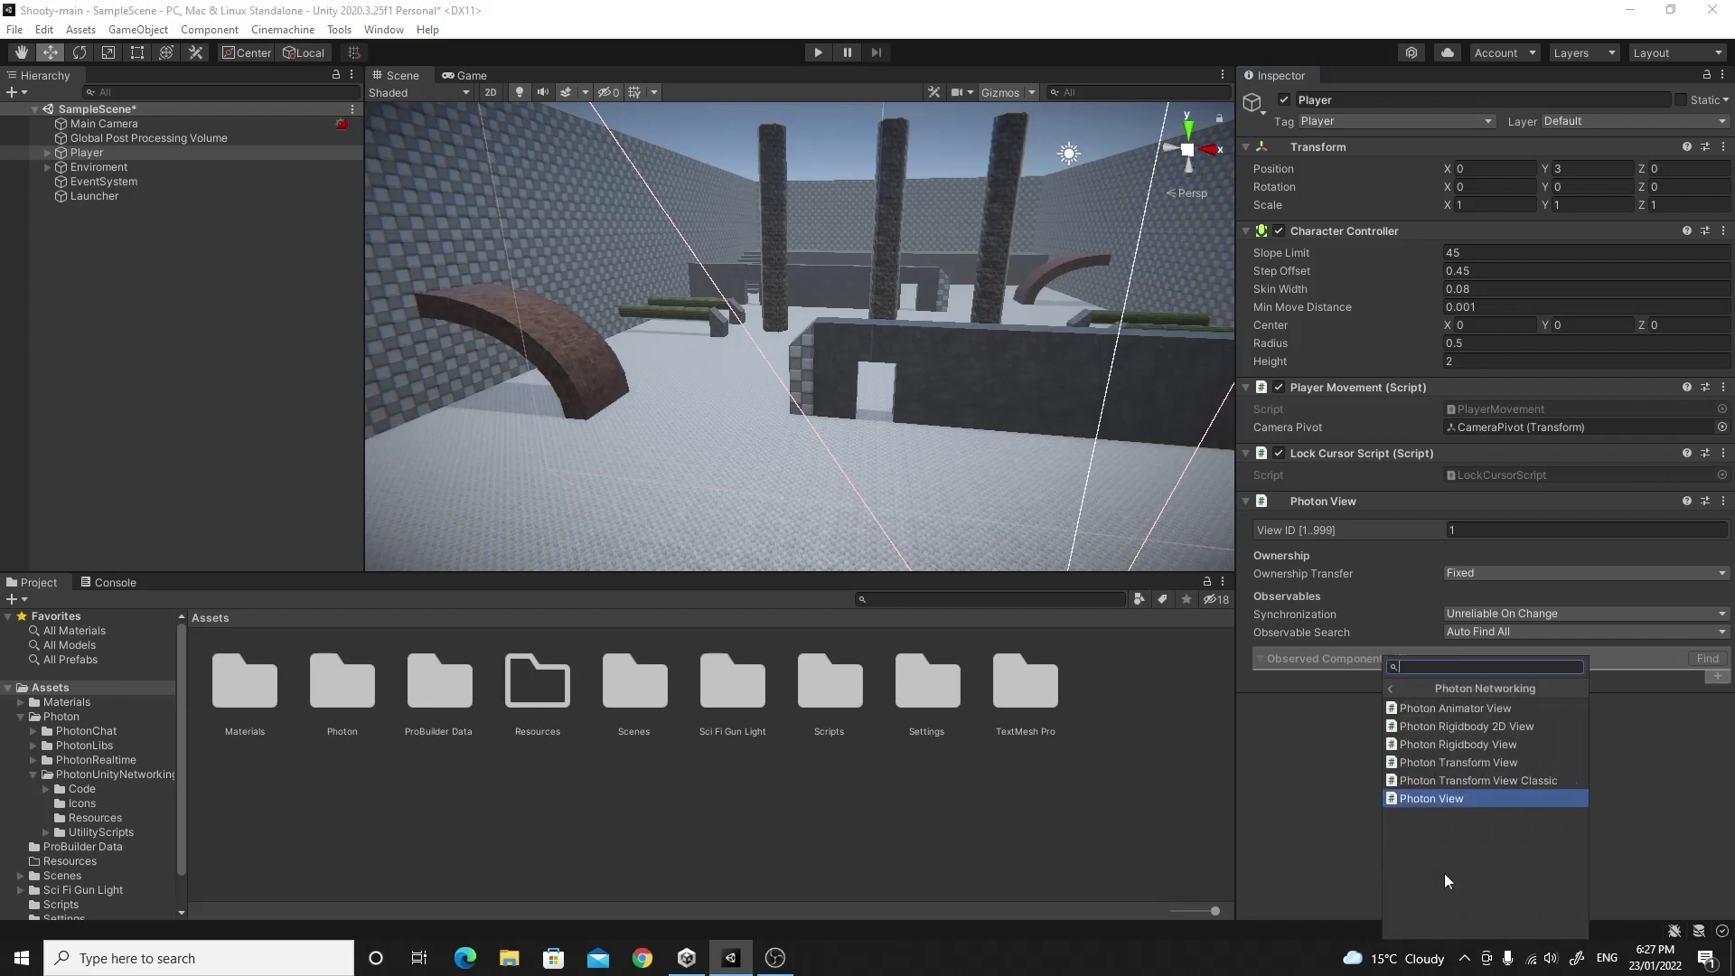
left_click(1462, 781)
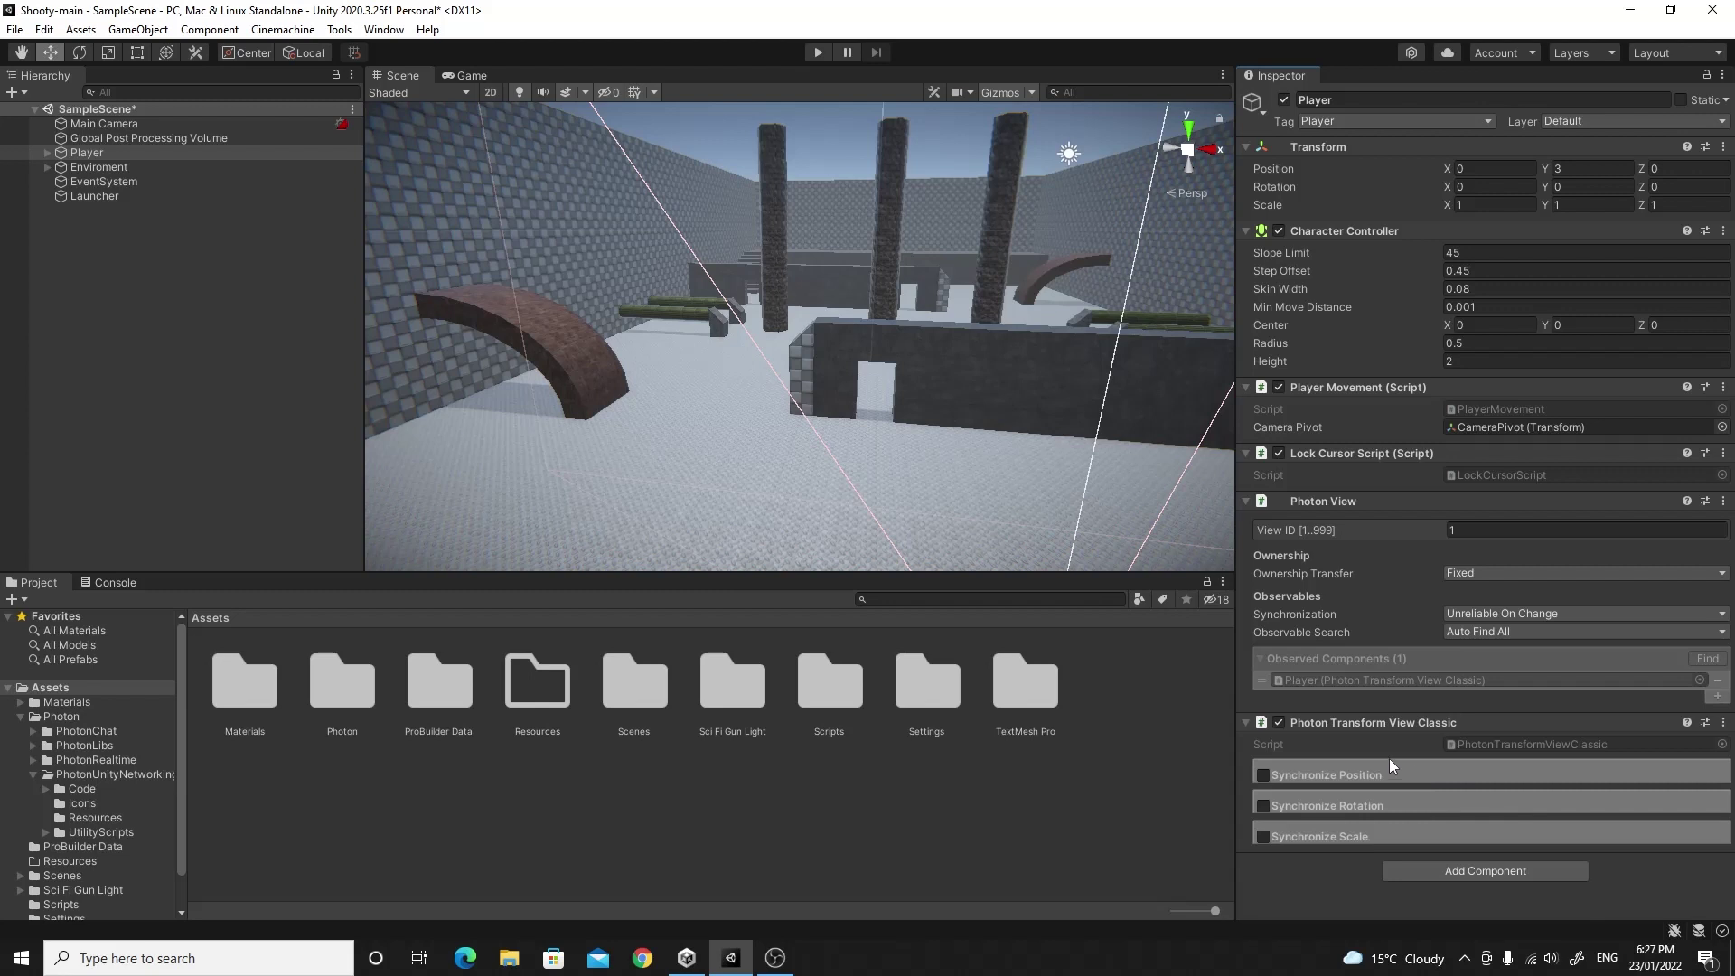
left_click(1263, 775)
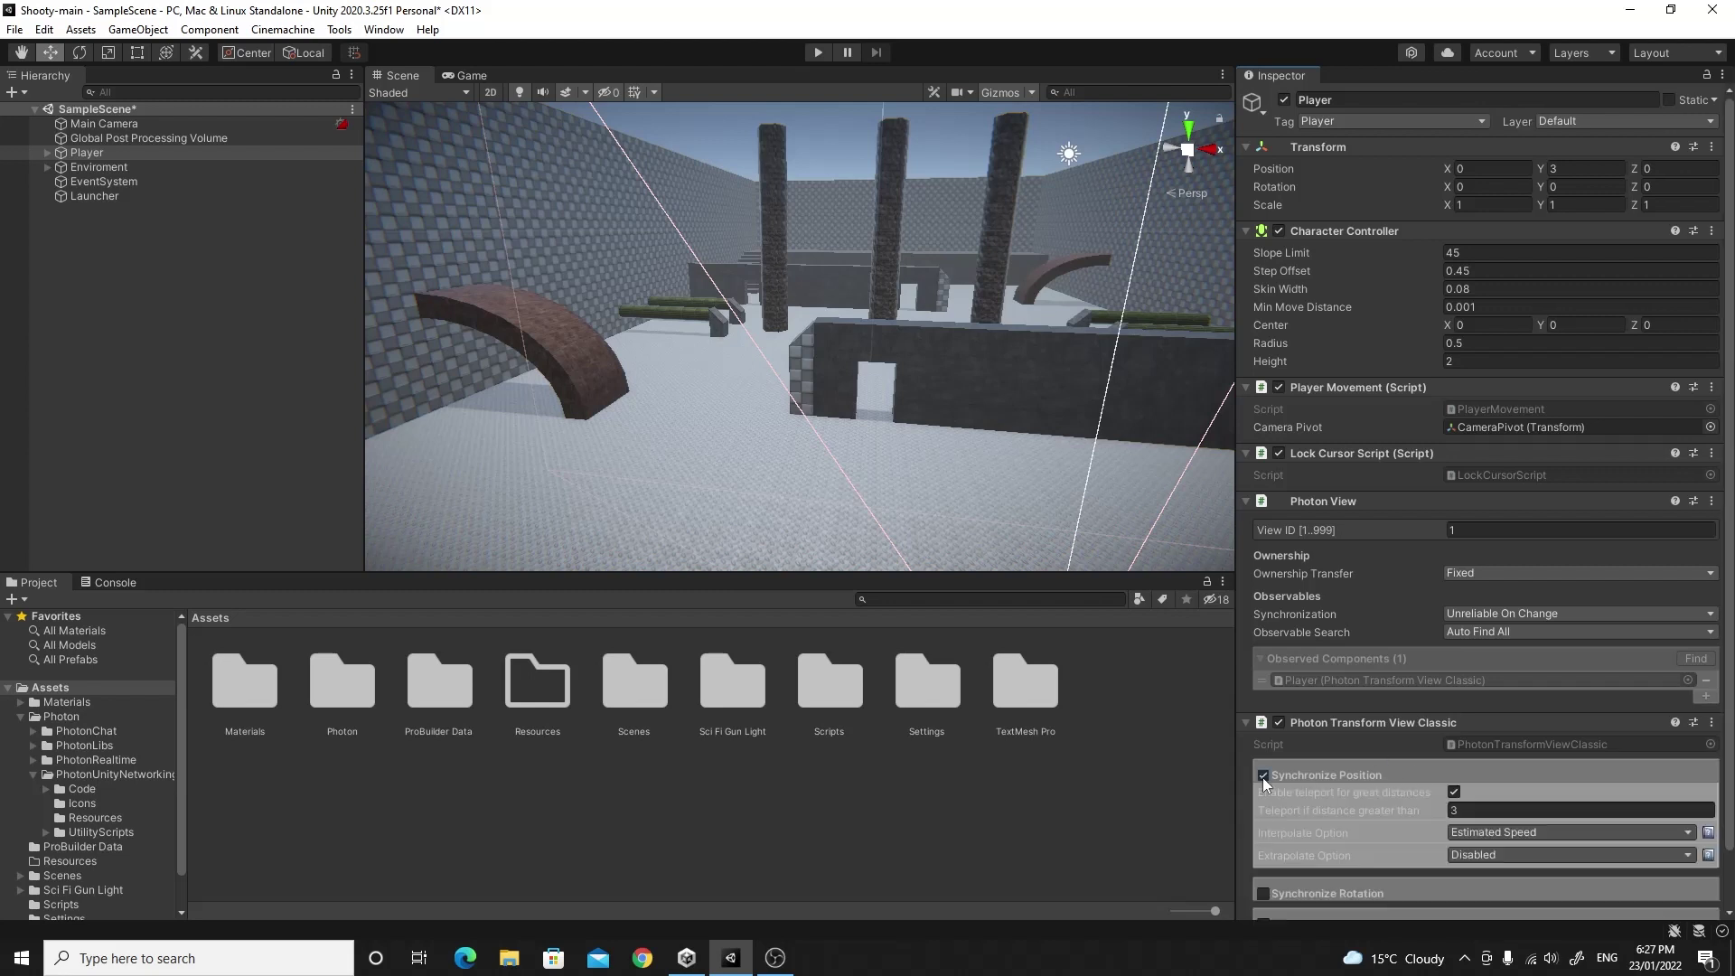
scroll(1265, 779, "down", 1)
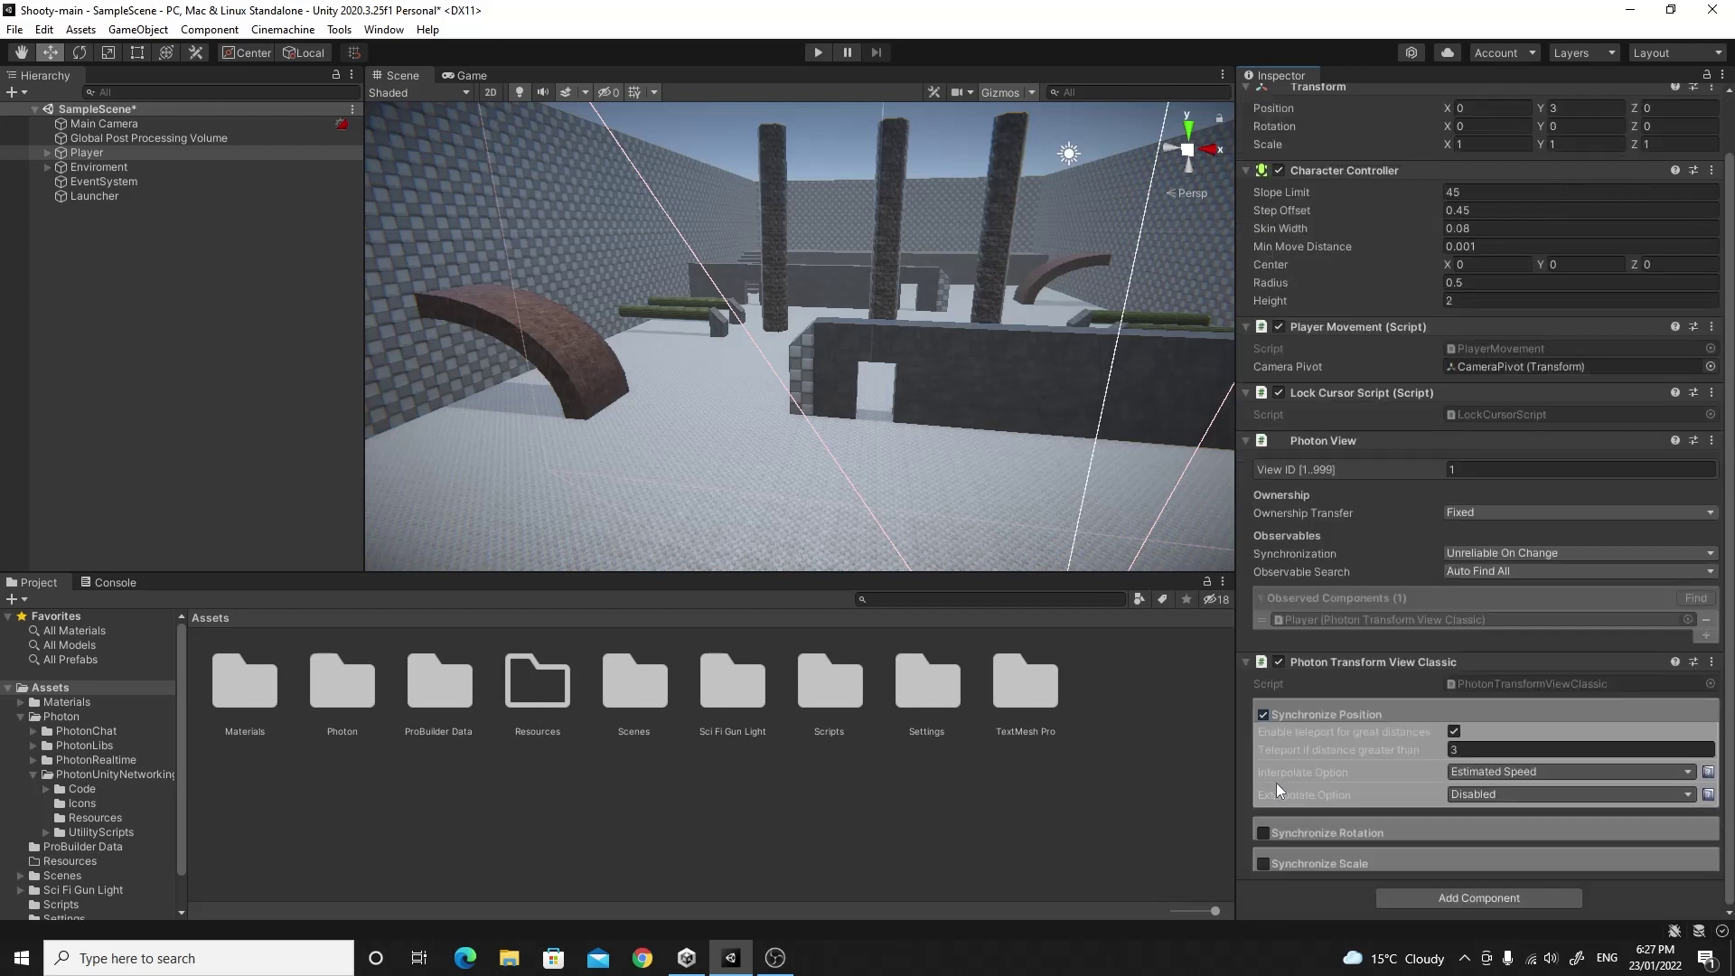
left_click(1265, 832)
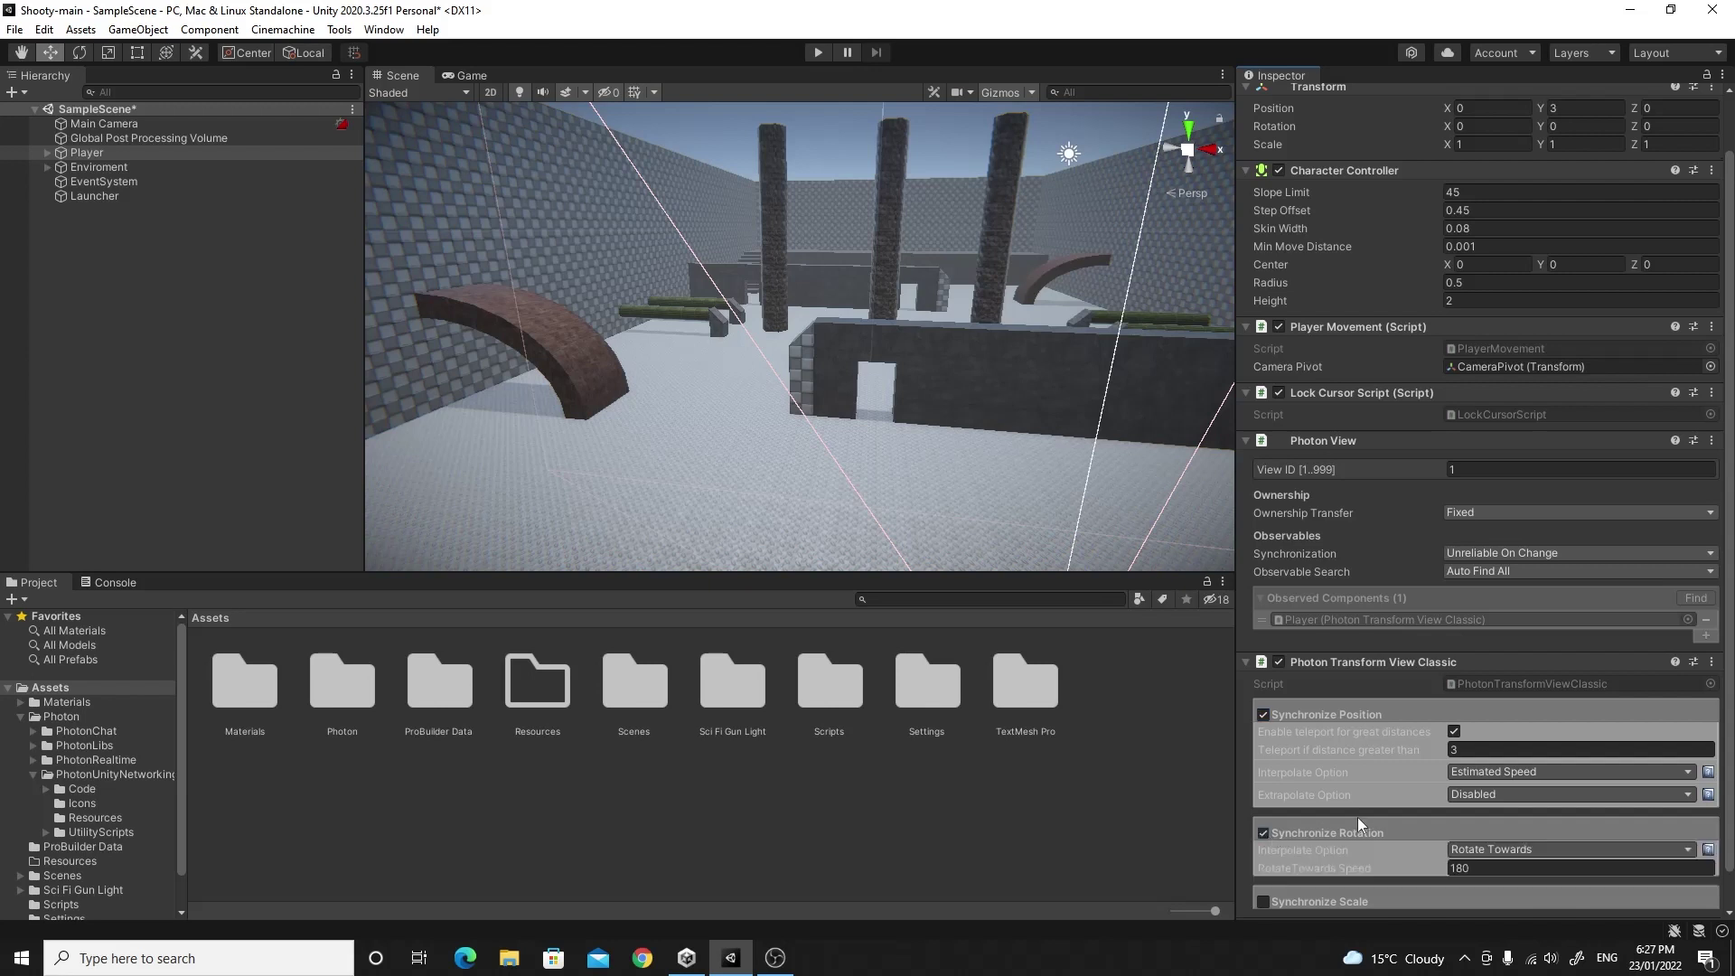
scroll(1359, 817, "down", 1)
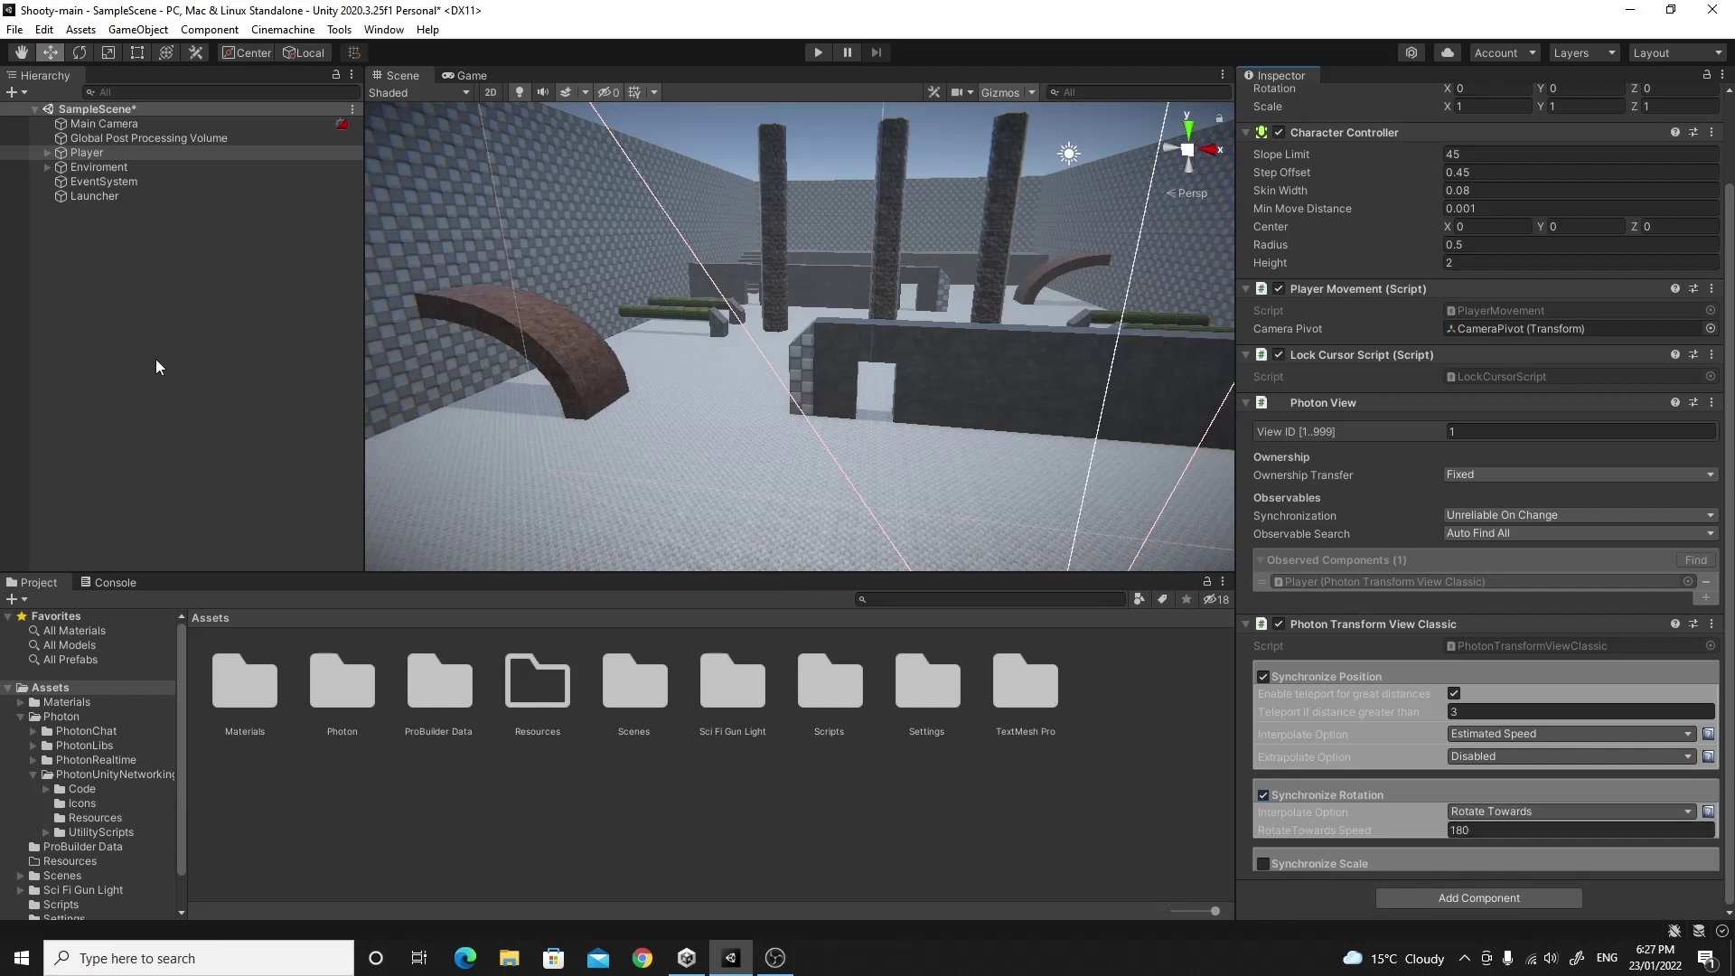
left_click_drag(92, 154, 529, 675)
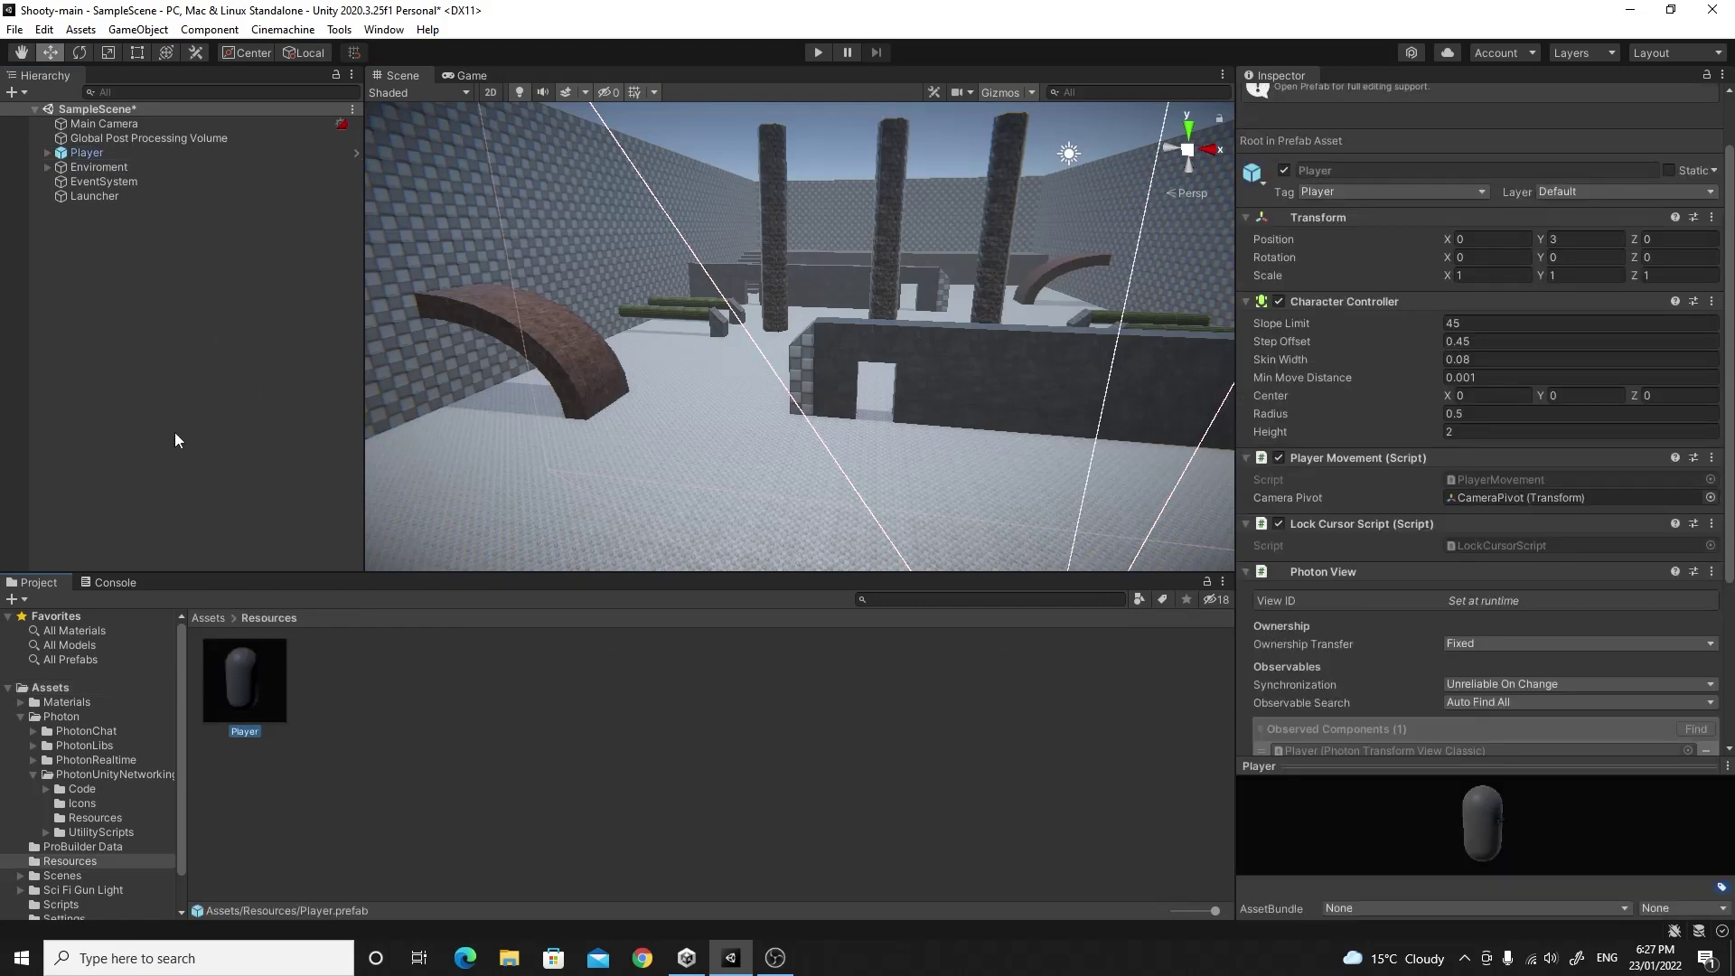
left_click(95, 153)
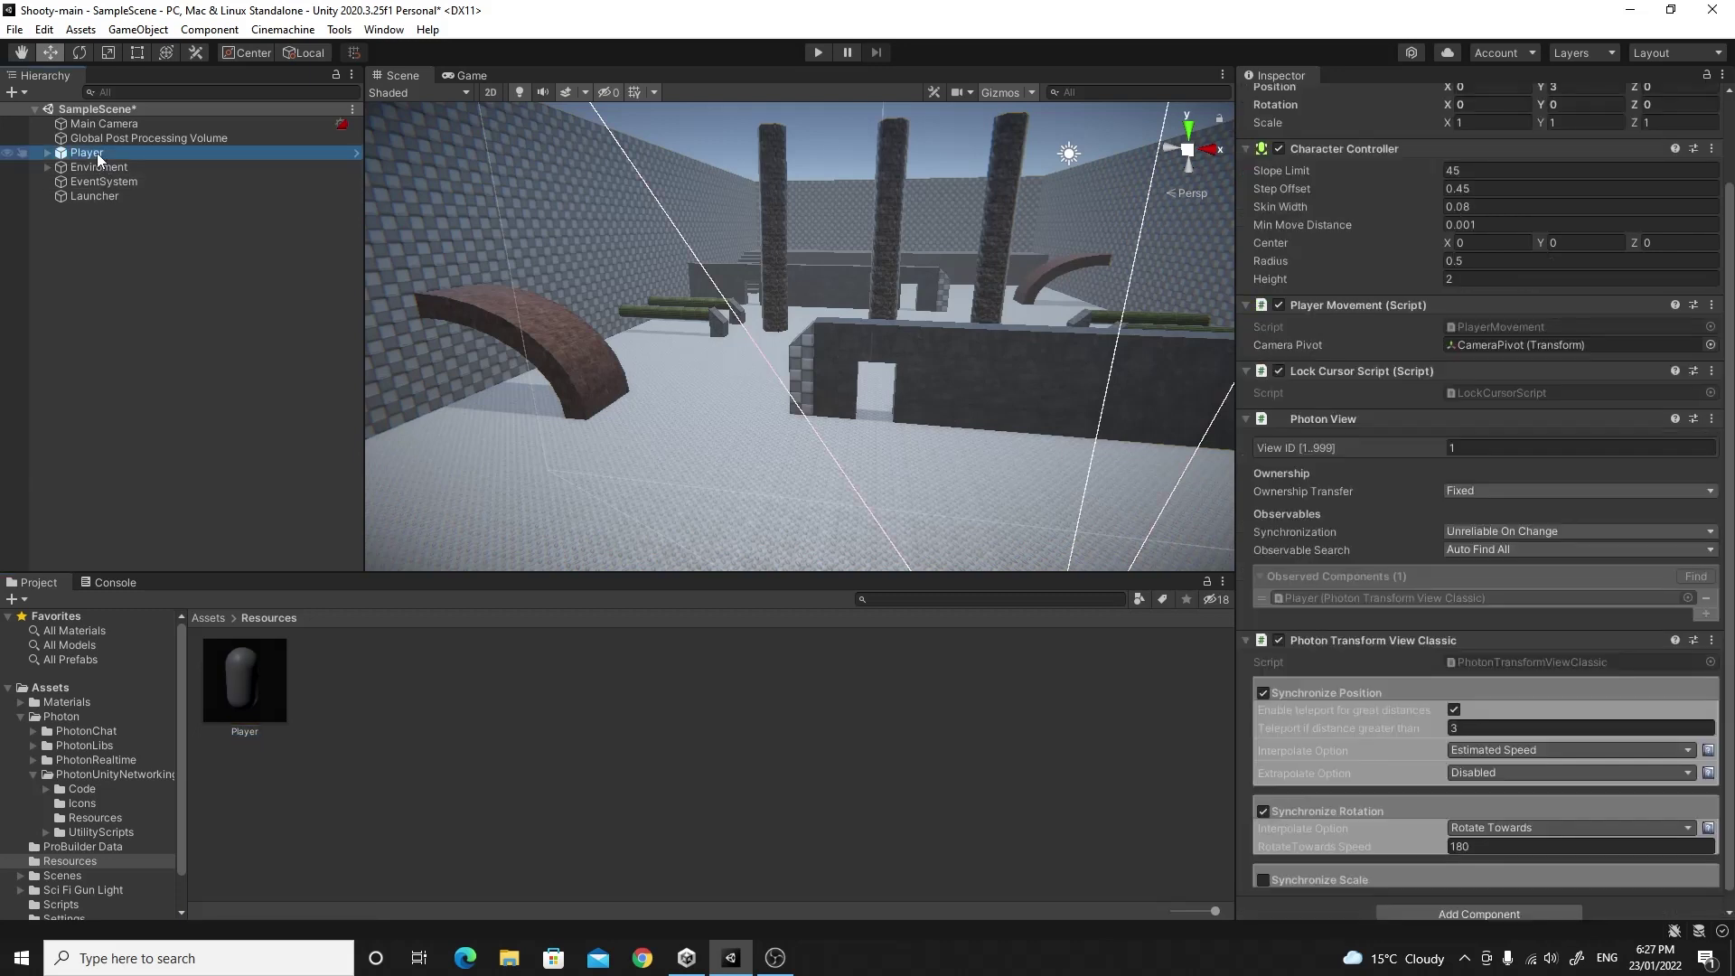
key("Delete")
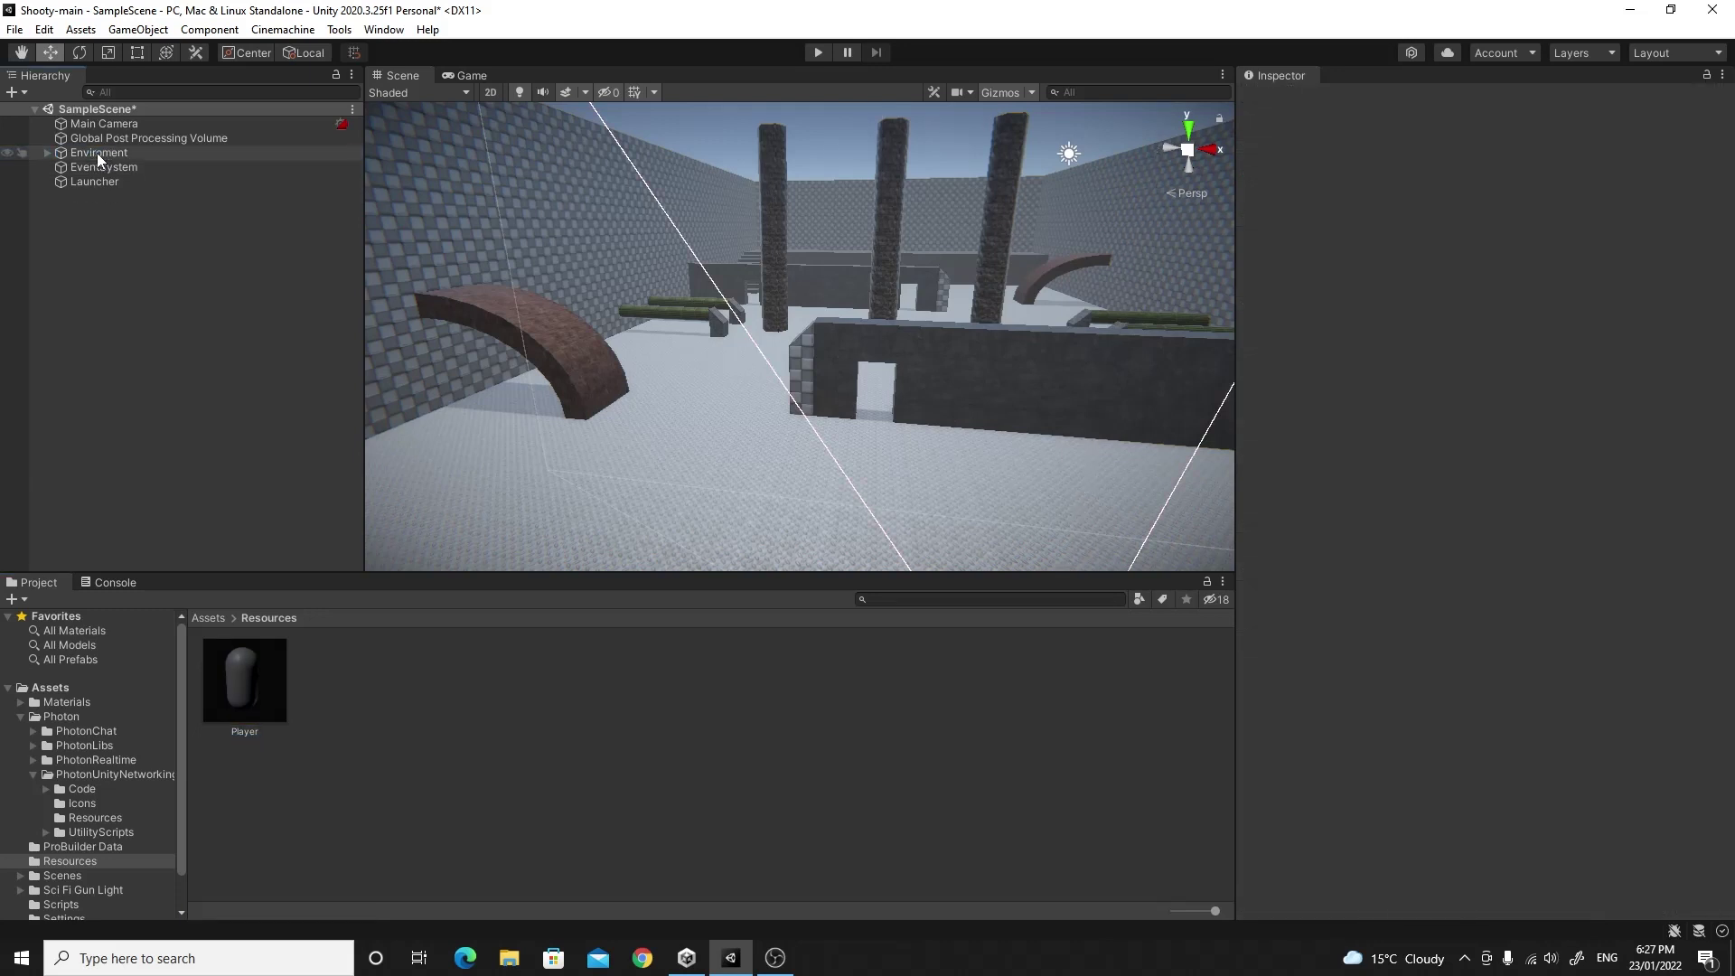
key("ctrl+shift+c")
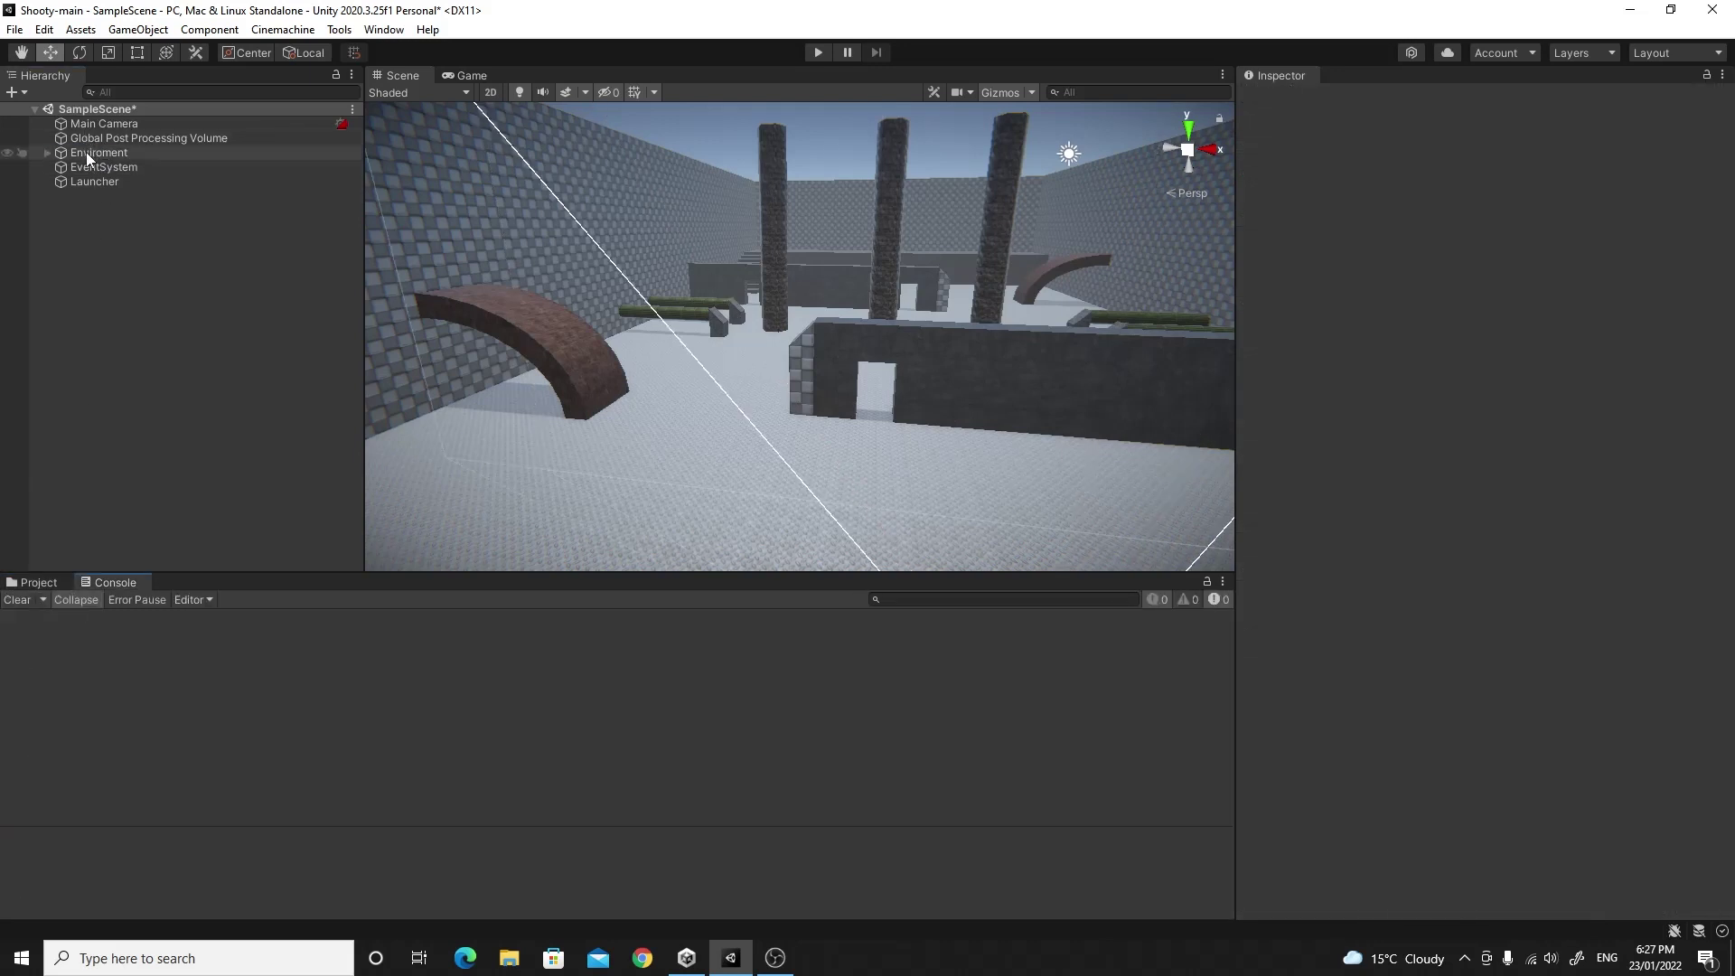
- Drag Resources/Player into the Launcher's Player Prefab field and play the scene to spawn it
left_click(92, 181)
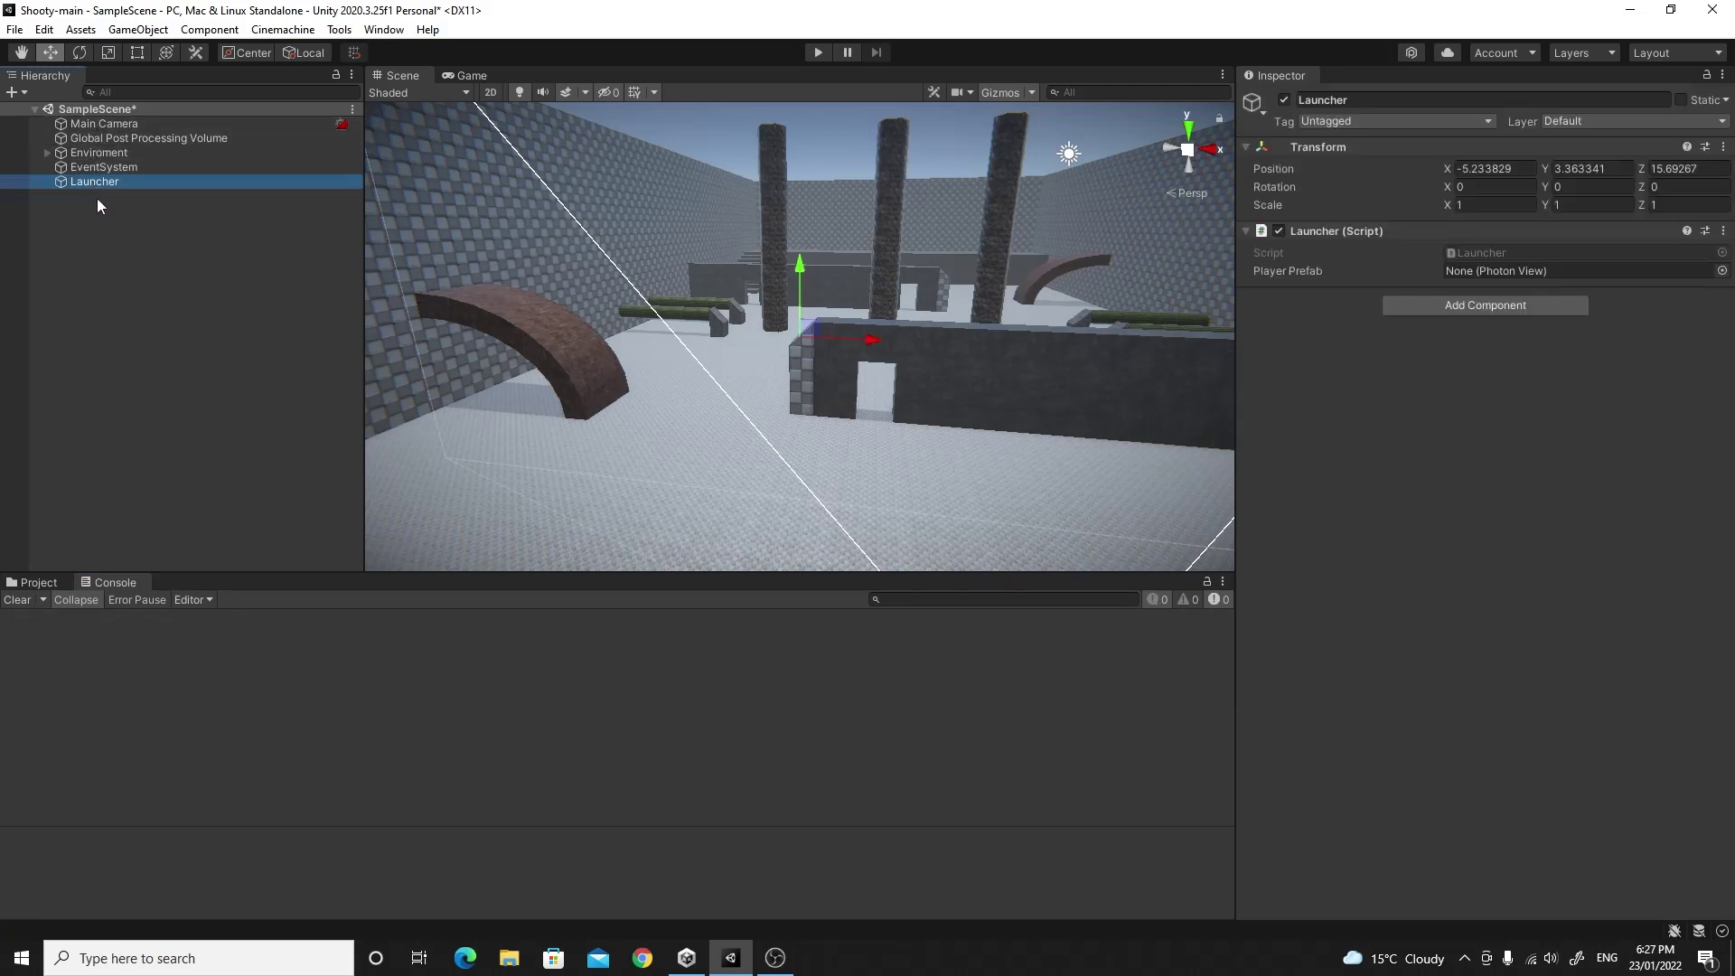
left_click(38, 583)
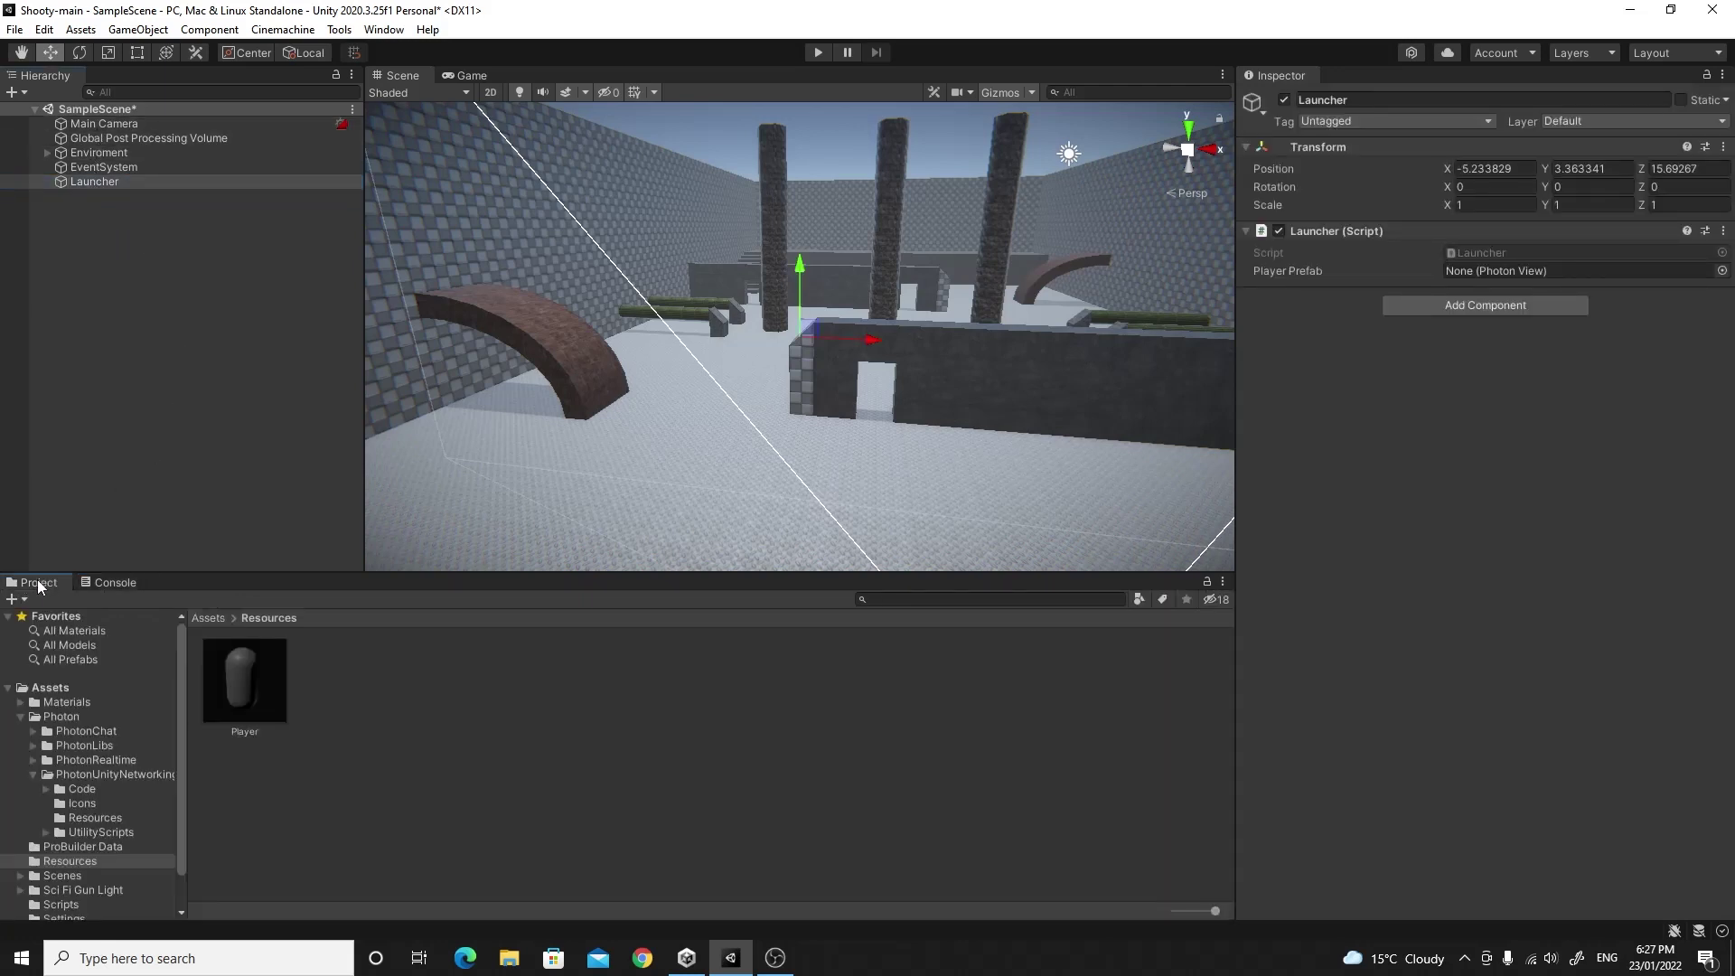
left_click_drag(246, 690, 1478, 269)
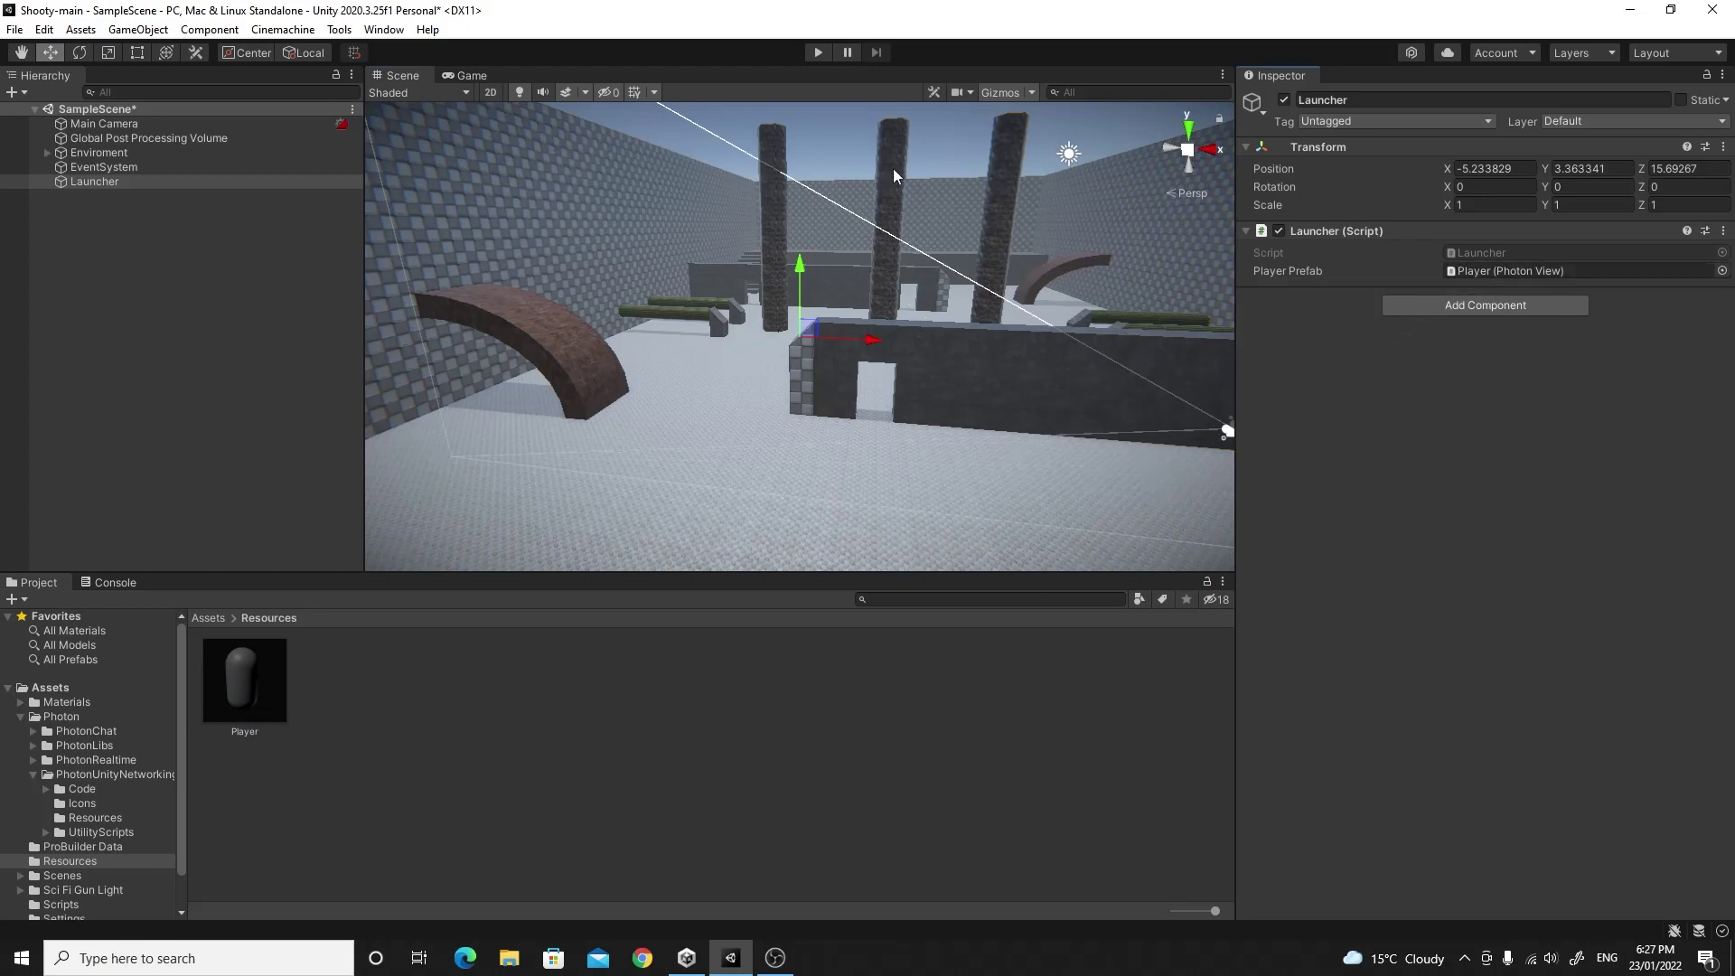
left_click(818, 52)
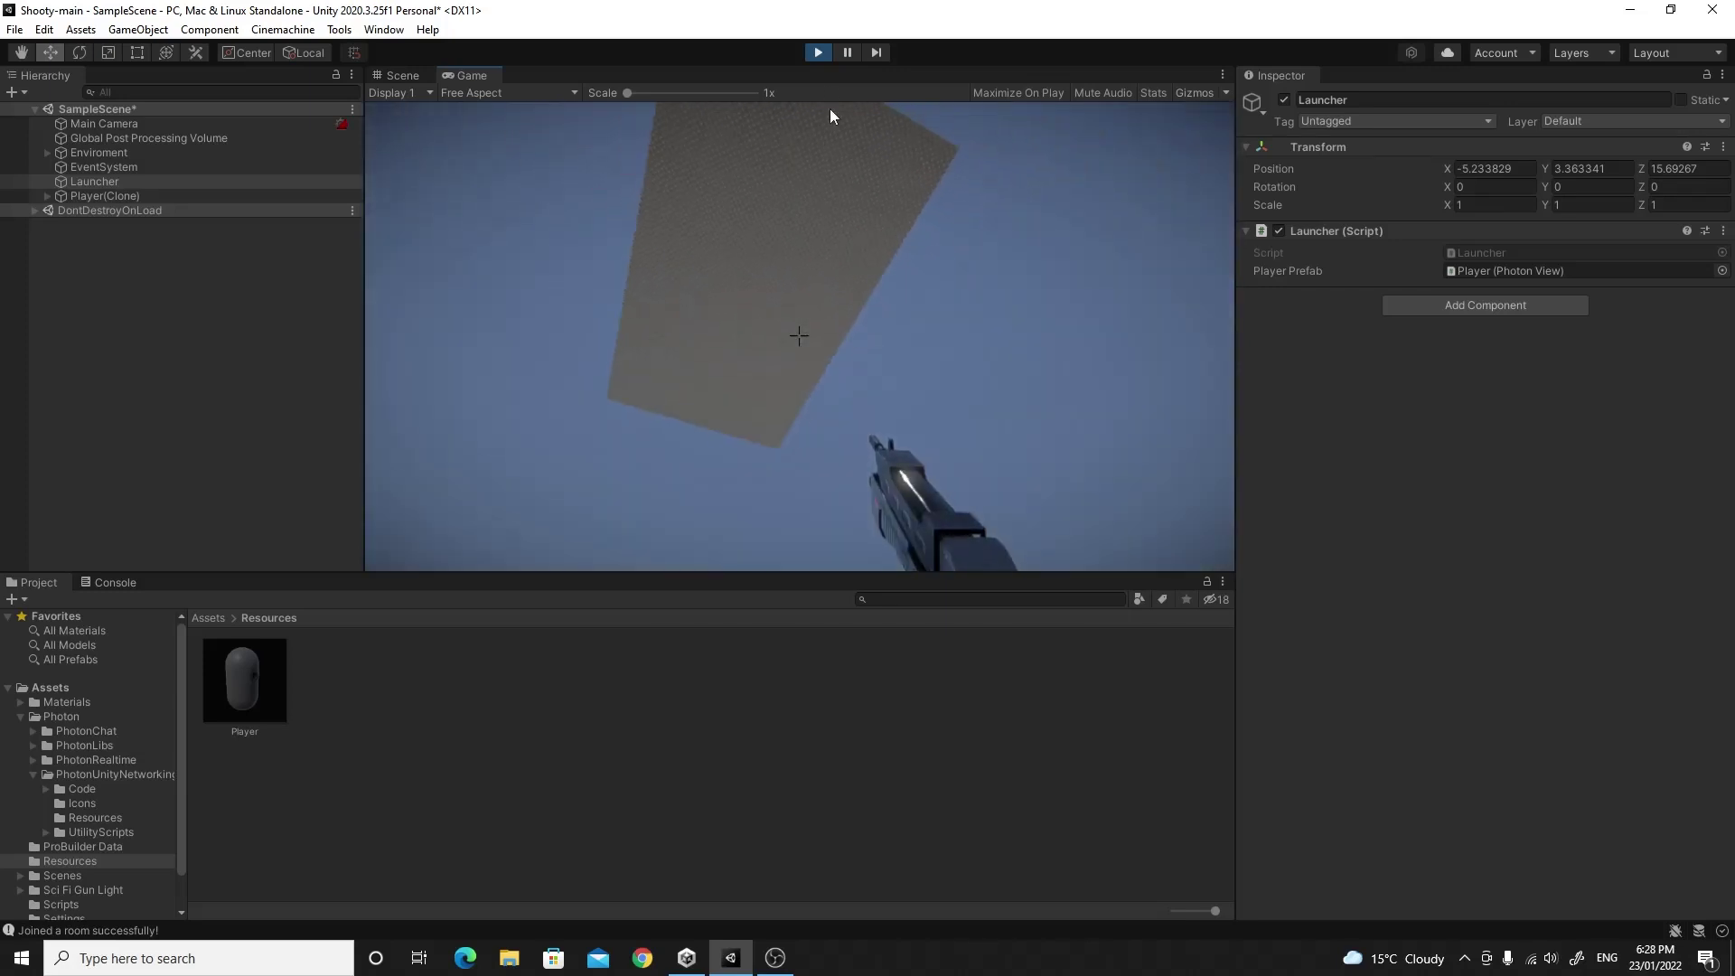
- Stop play mode, move the Enviroment object down to Y -2, and play again
left_click(817, 52)
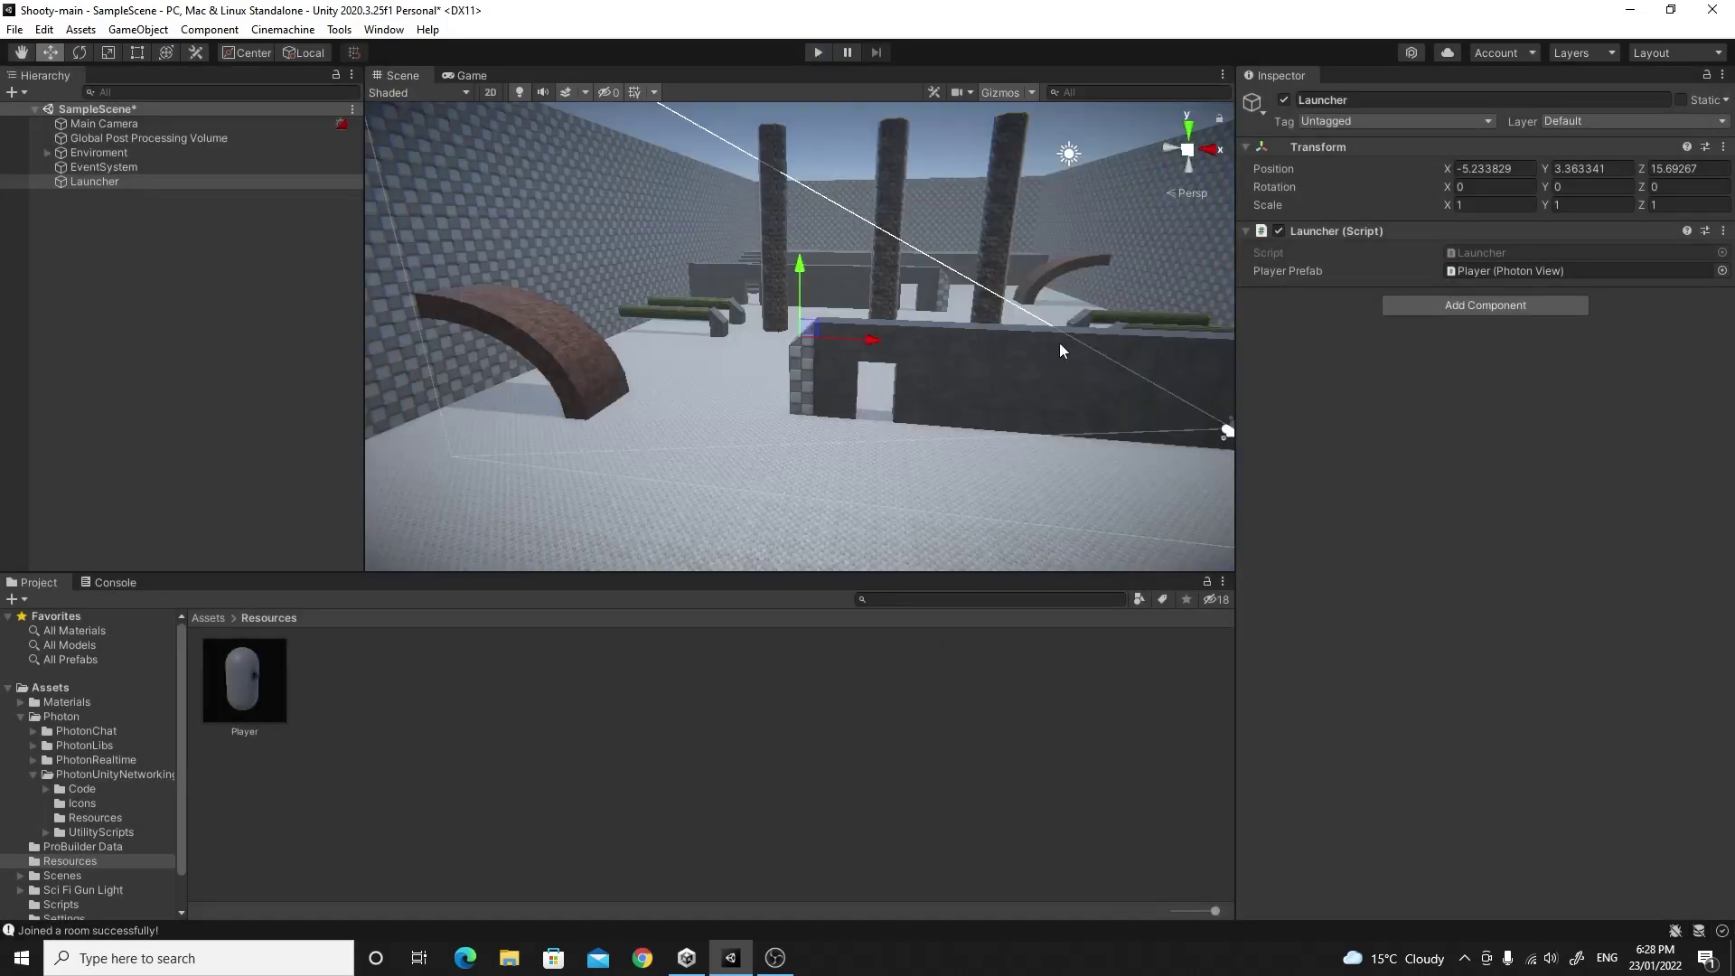
right_click_drag(705, 348, 704, 348)
left_click(118, 154)
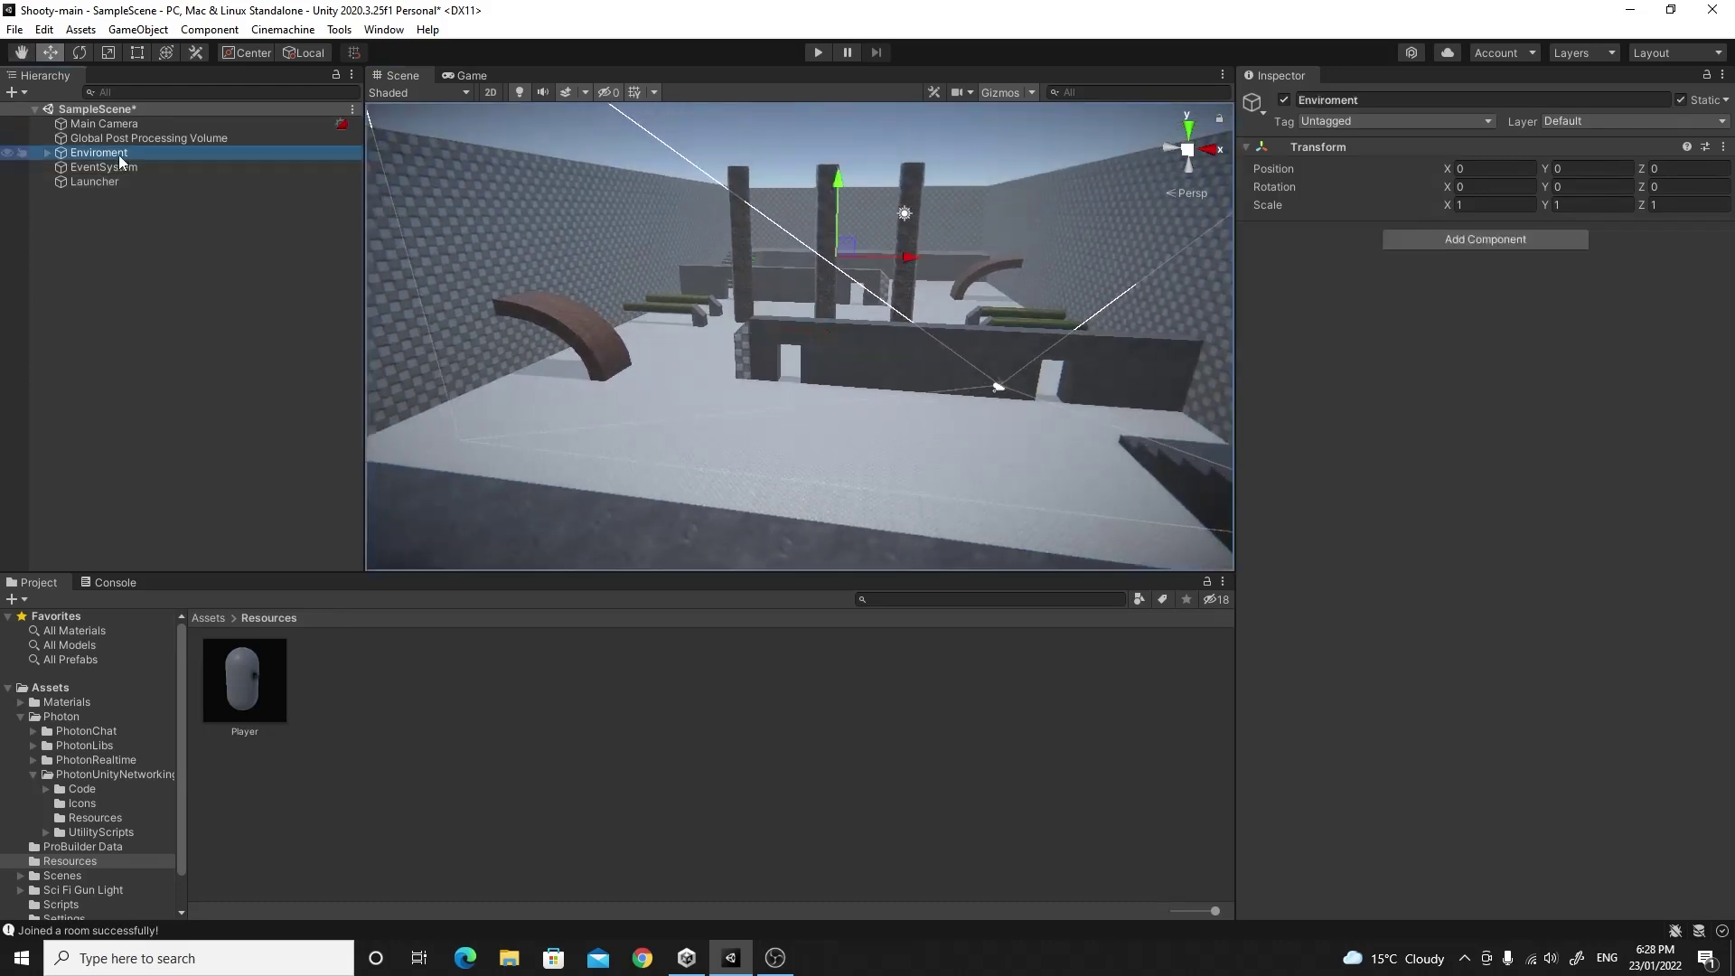
left_click_drag(842, 188, 835, 206)
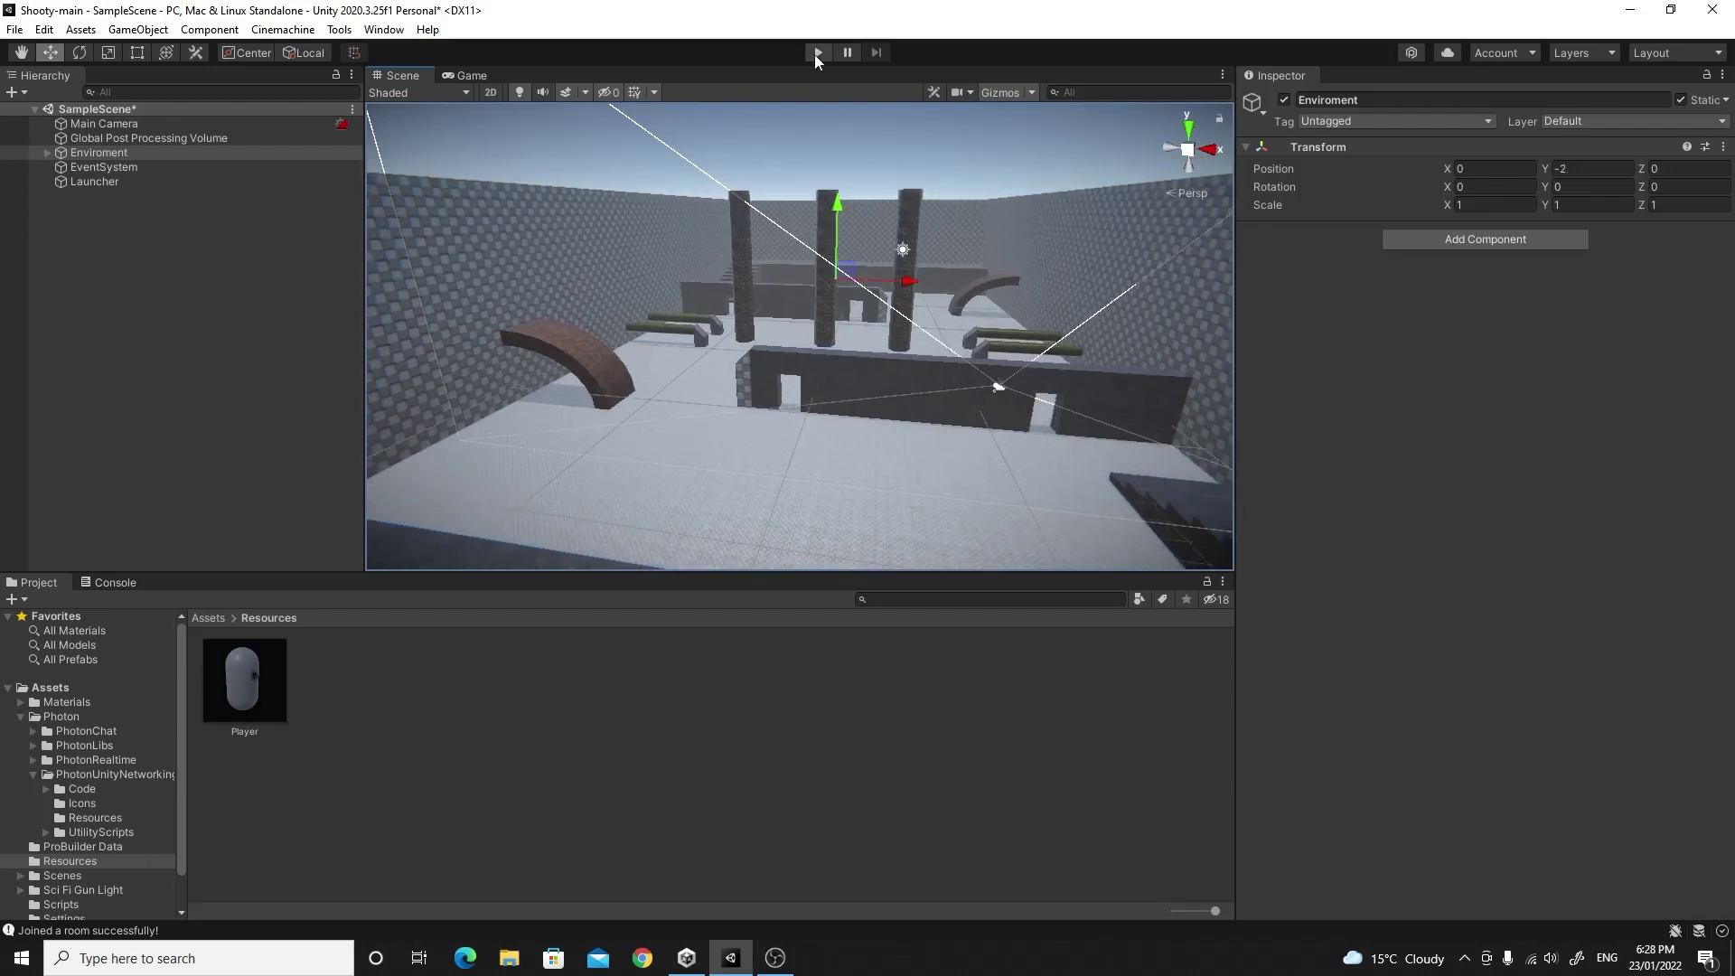
left_click(816, 52)
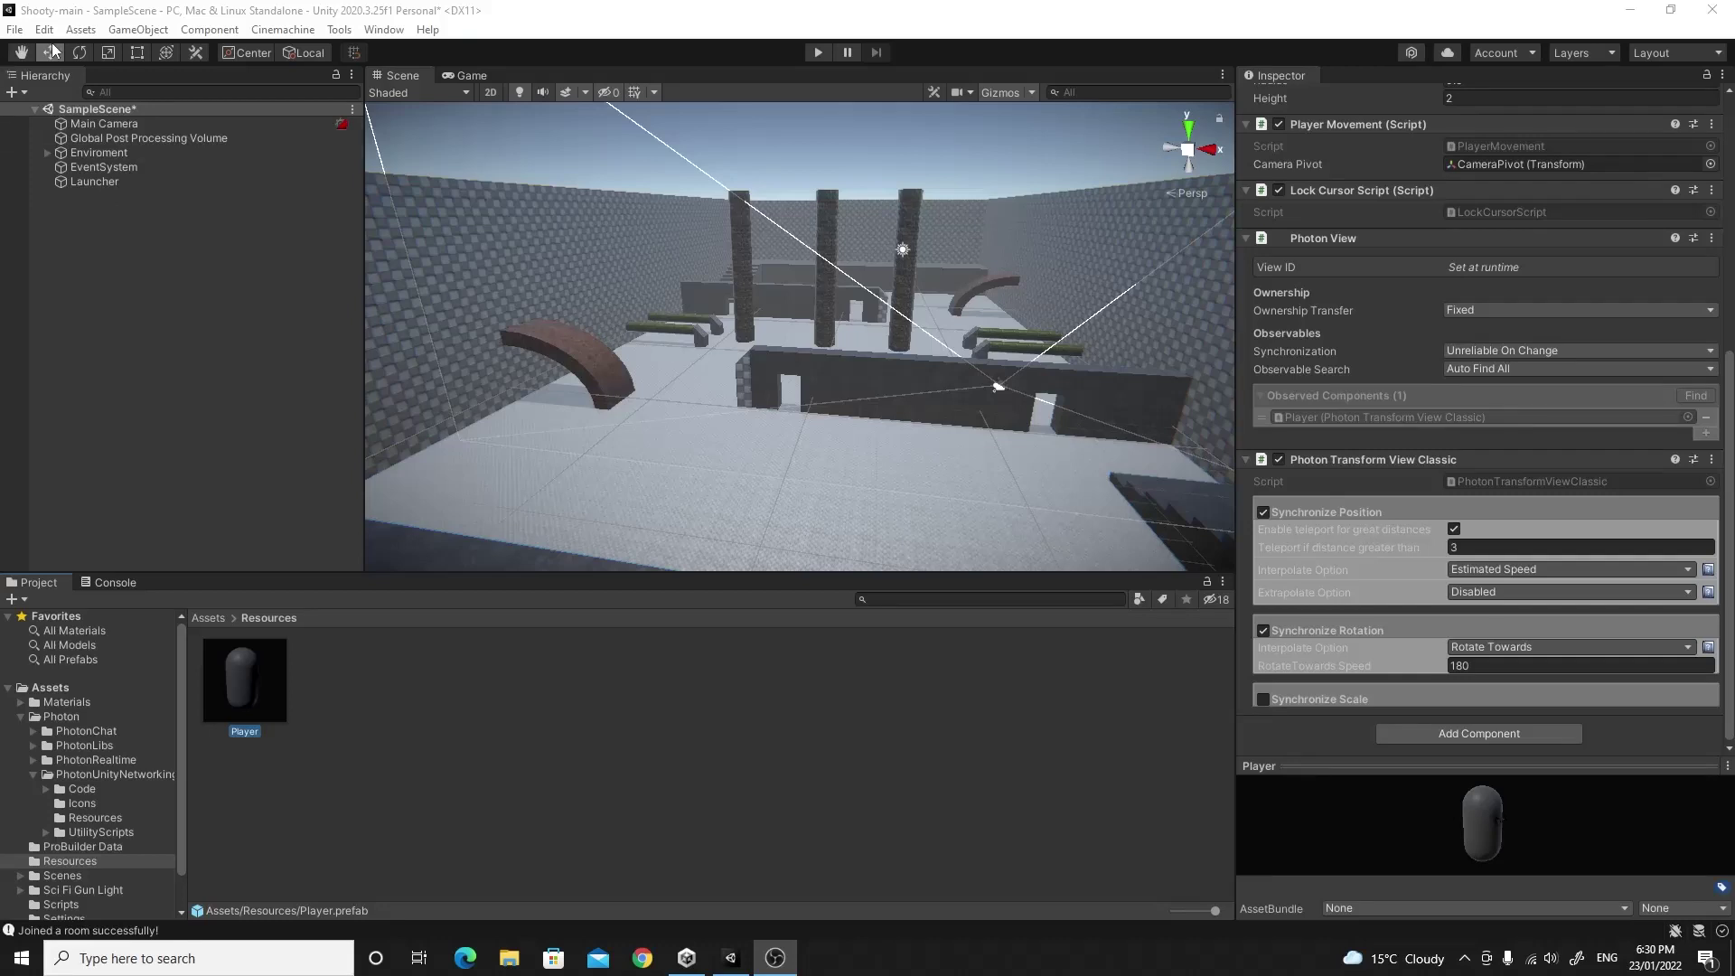
- In Player Settings, set Fullscreen Mode to Windowed with default resolution 640 × 480
left_click(18, 34)
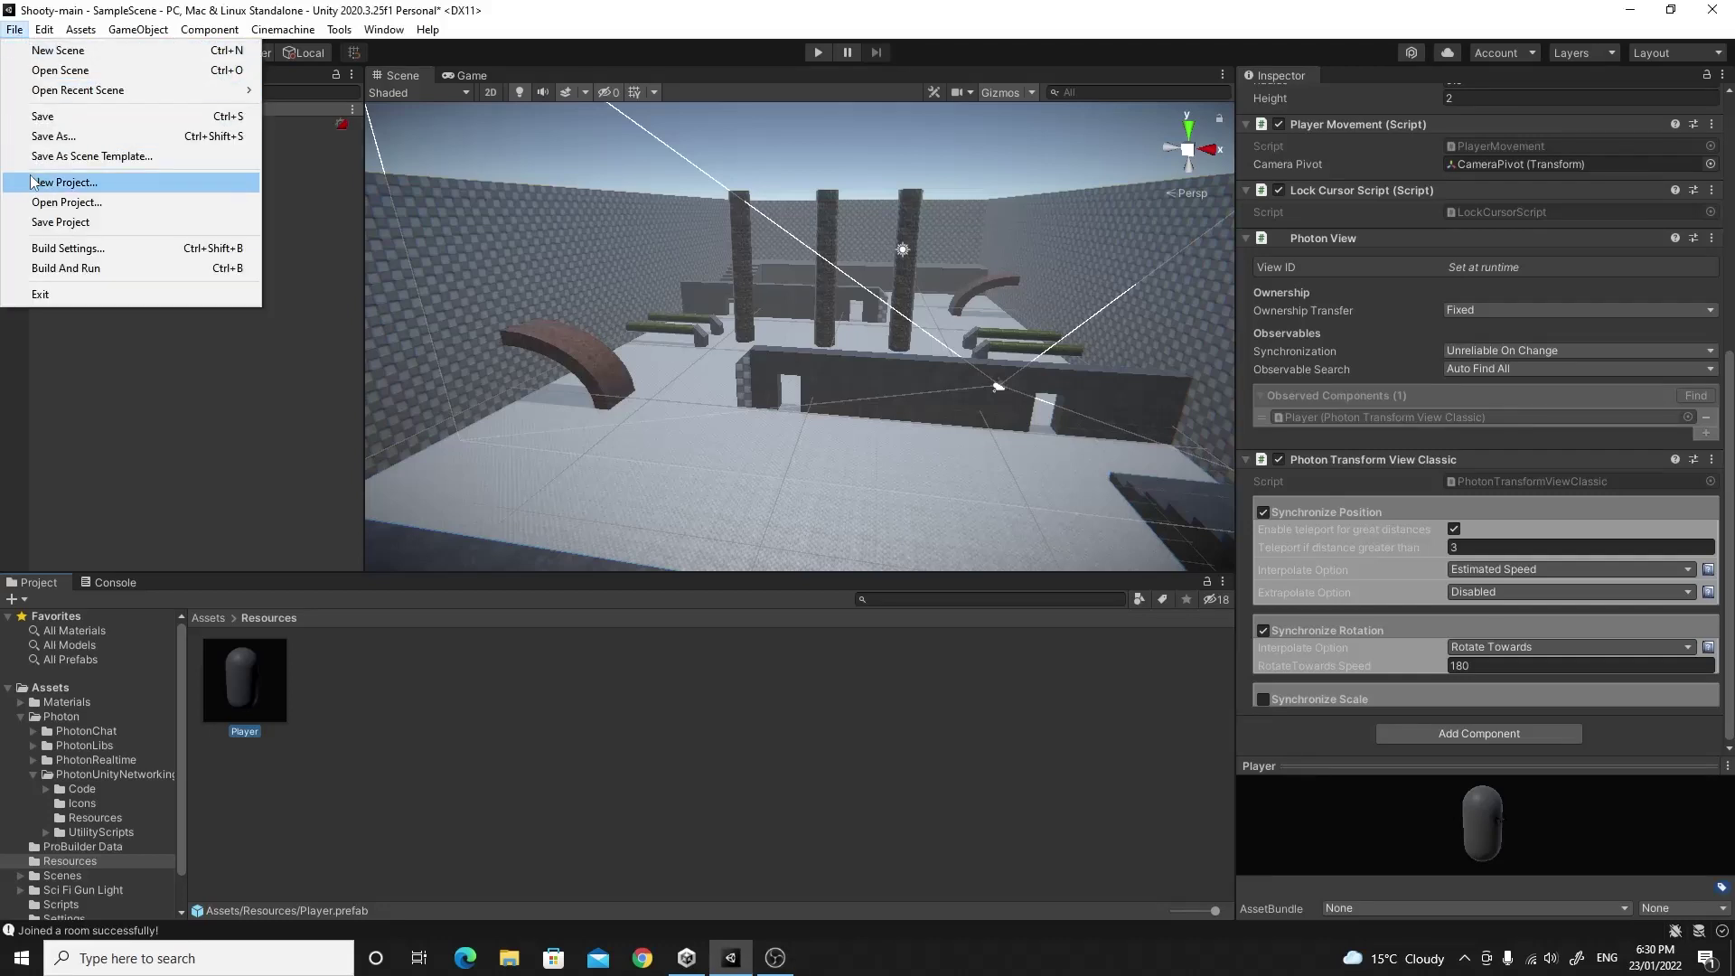
left_click(50, 248)
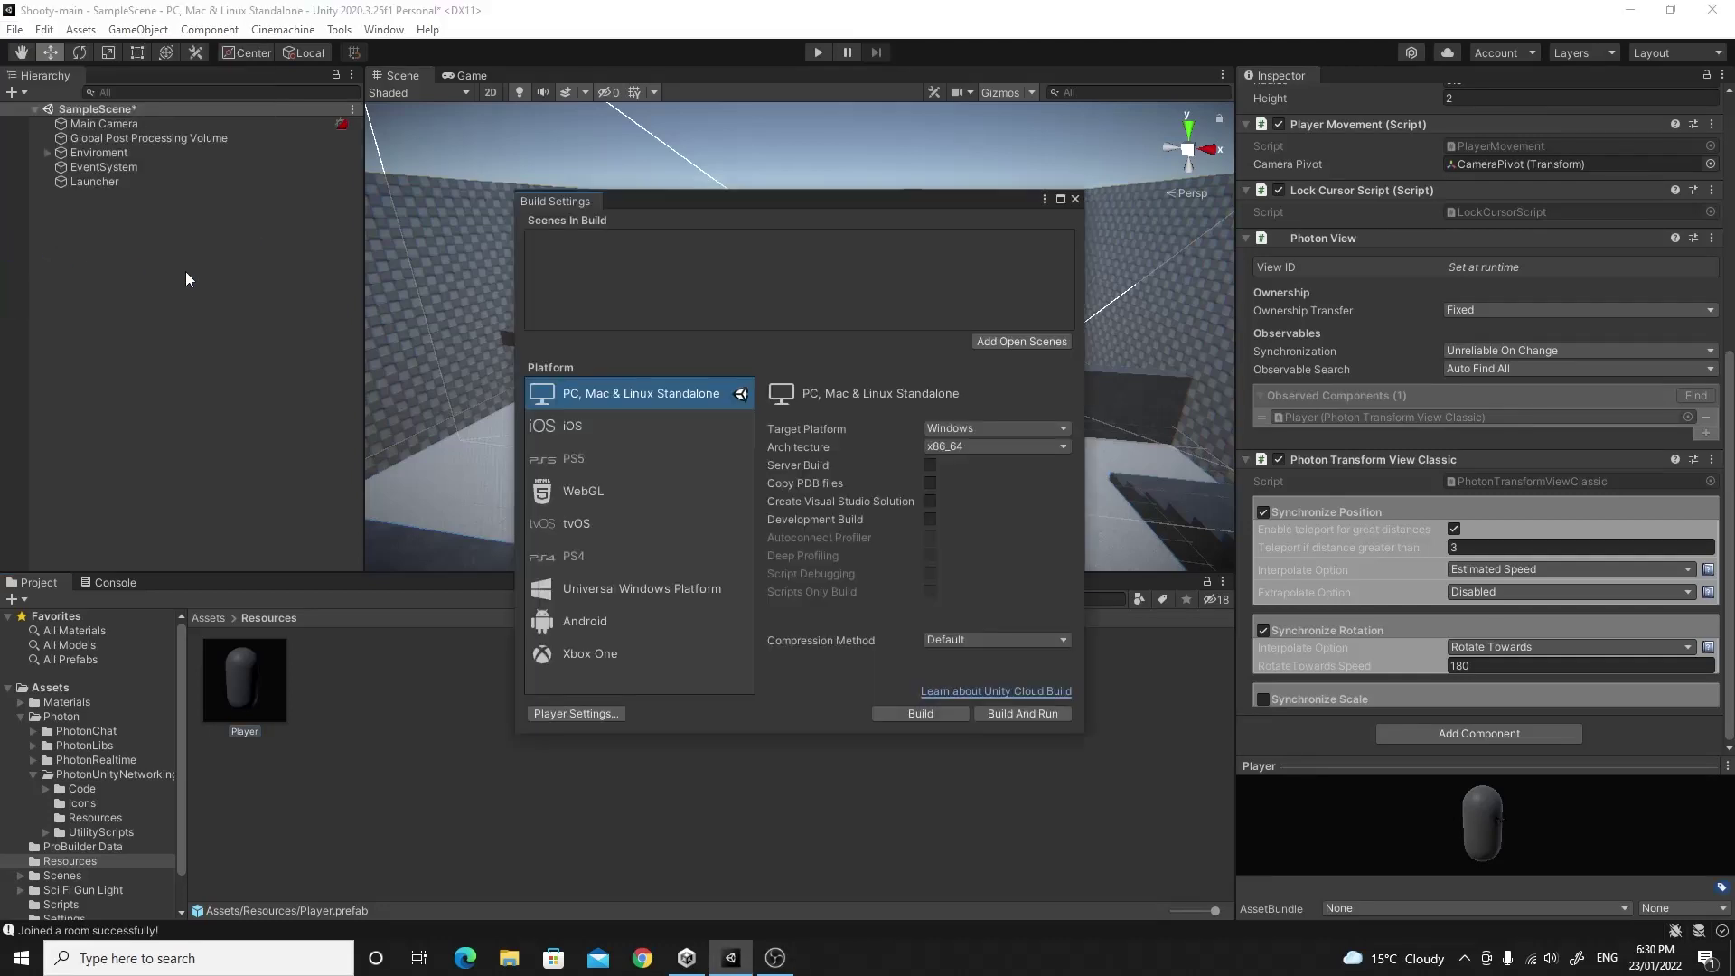
left_click(594, 710)
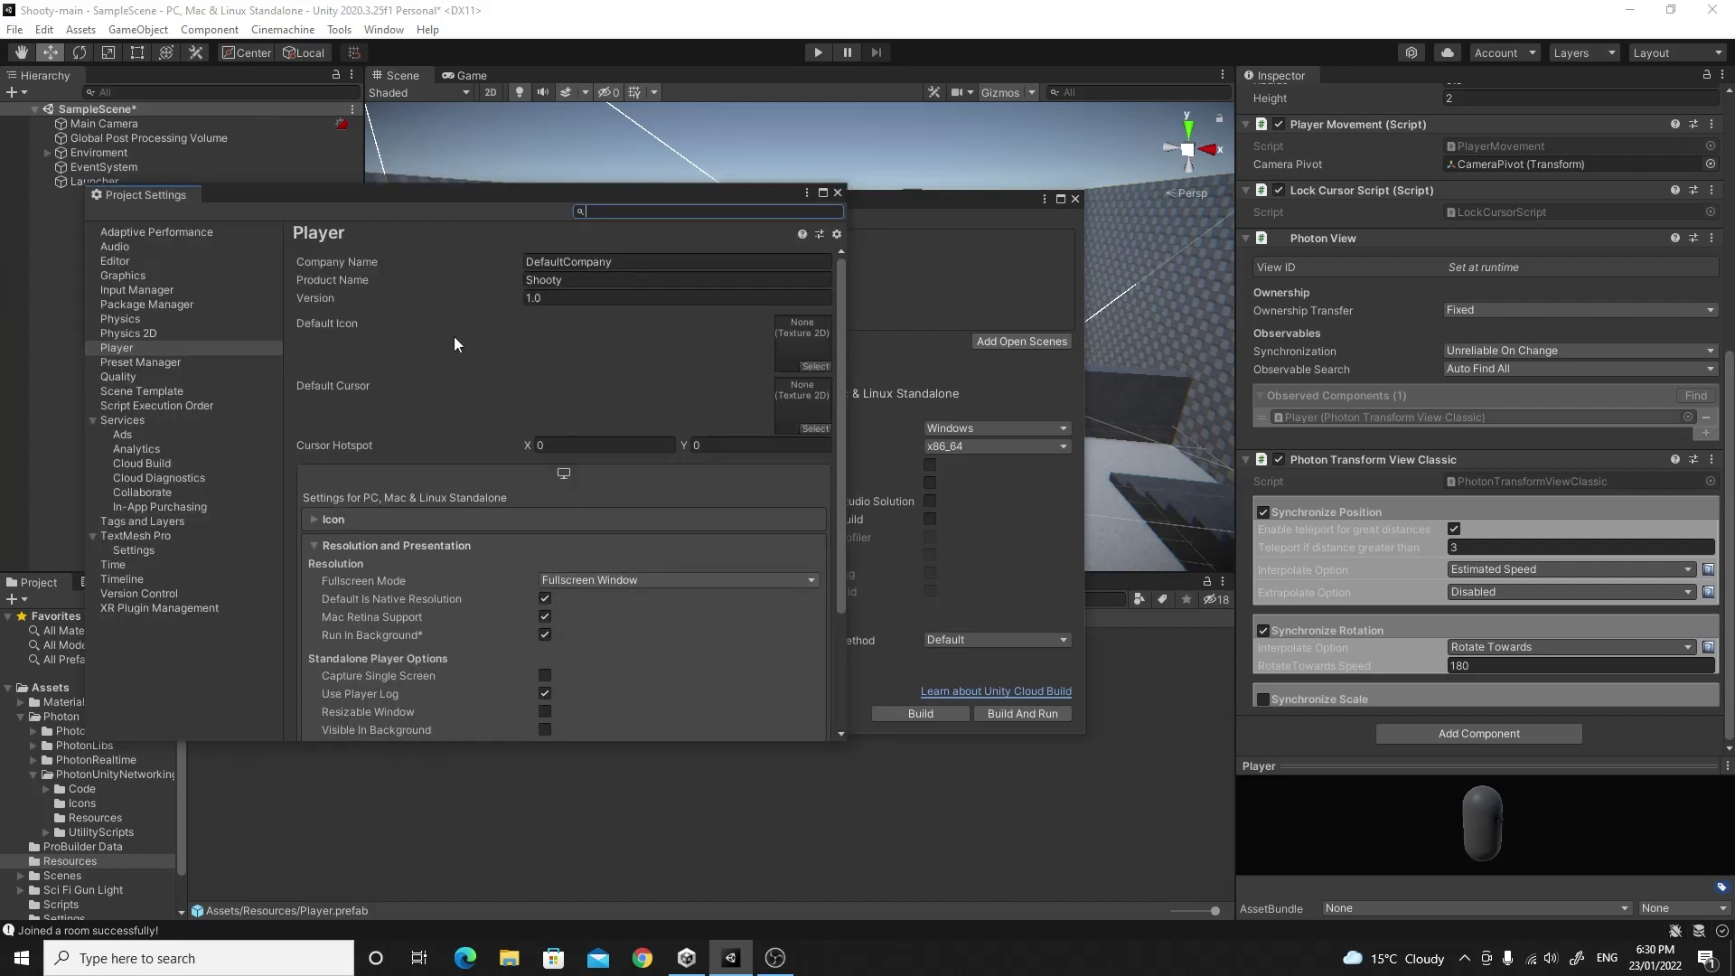
left_click(130, 350)
scroll(508, 433, "down", 3)
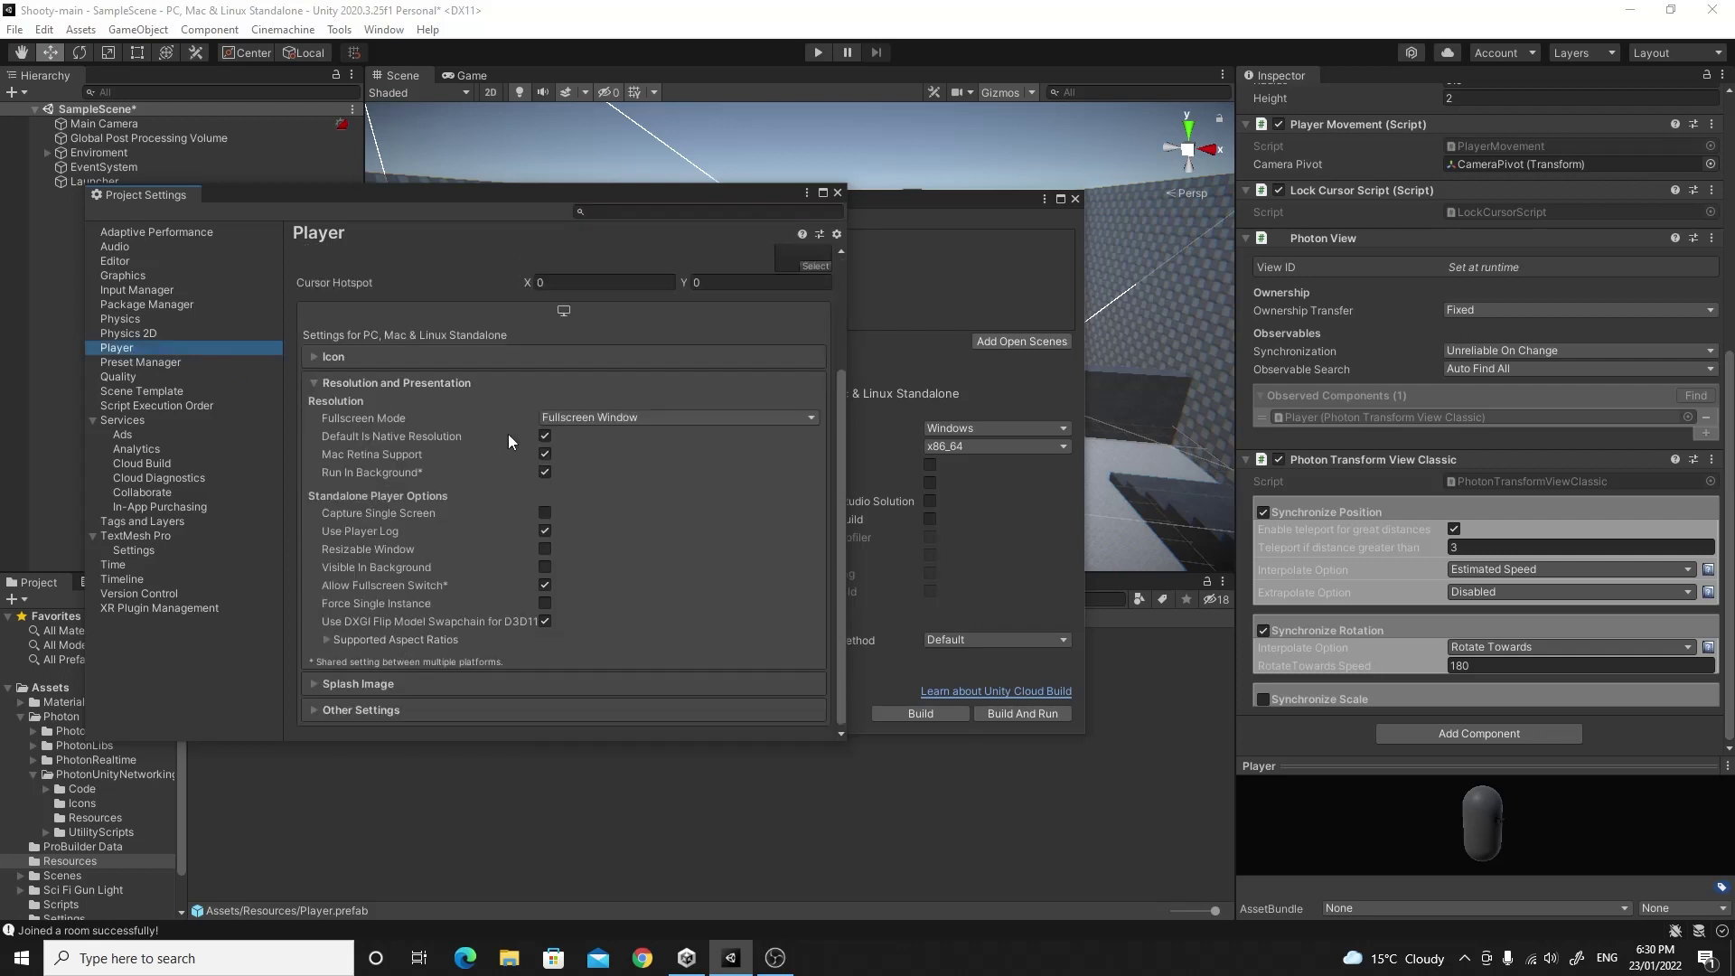
left_click(621, 416)
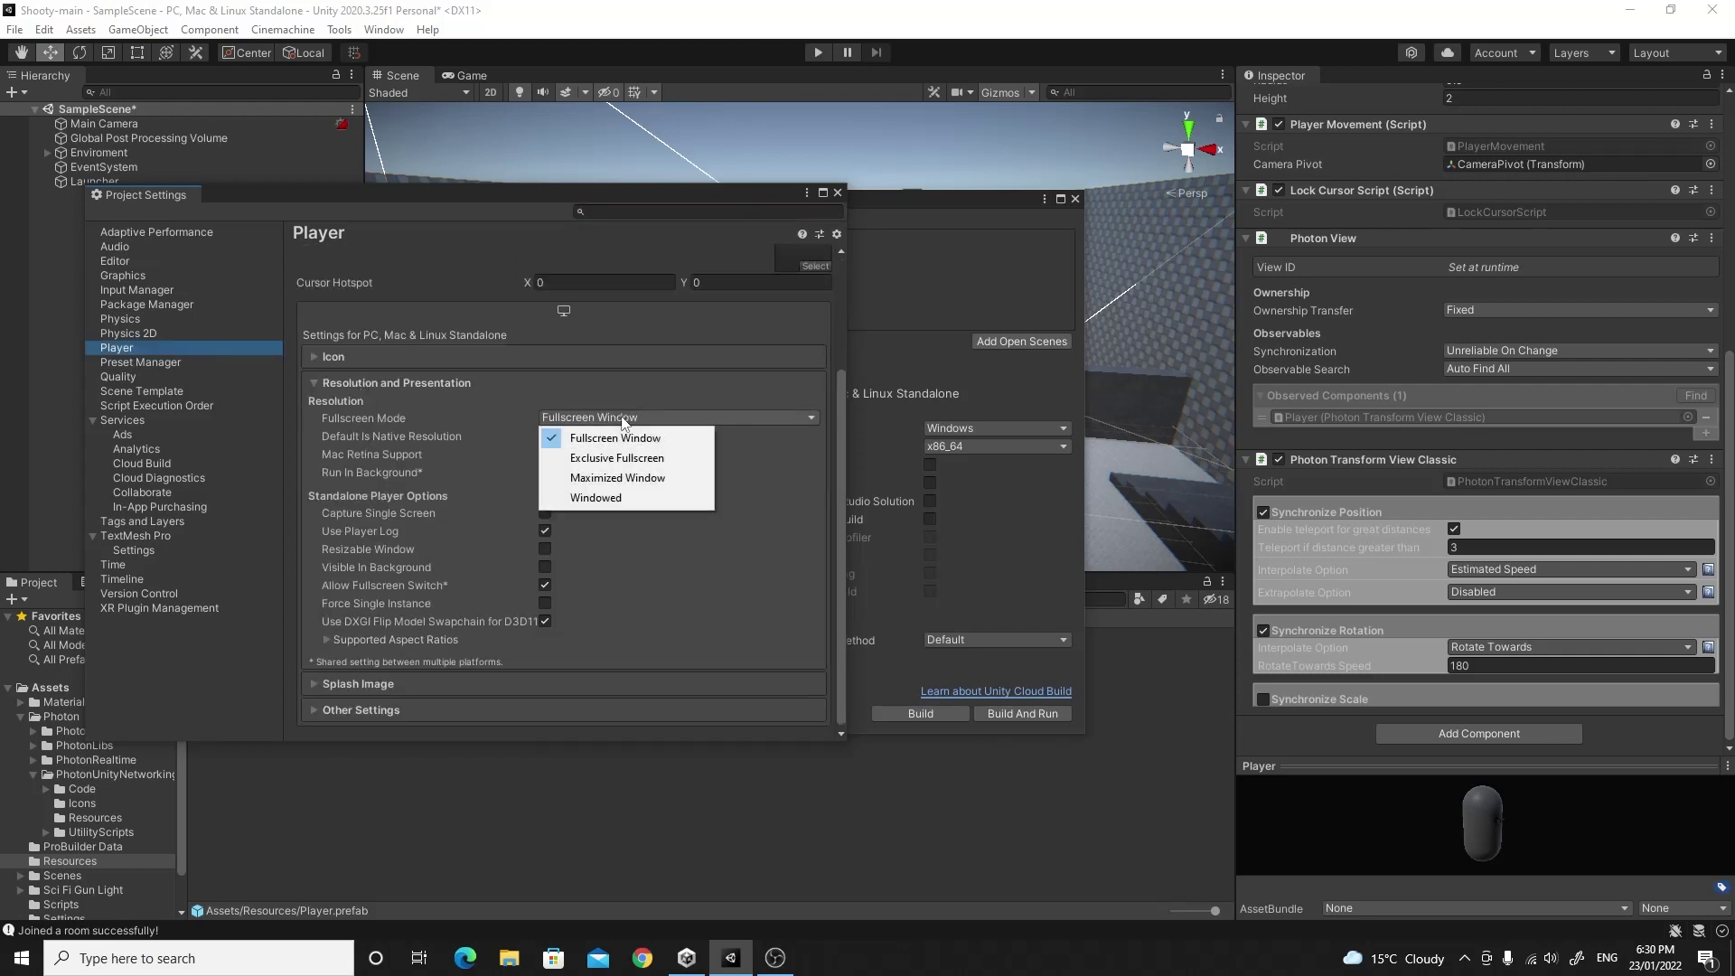
left_click(606, 496)
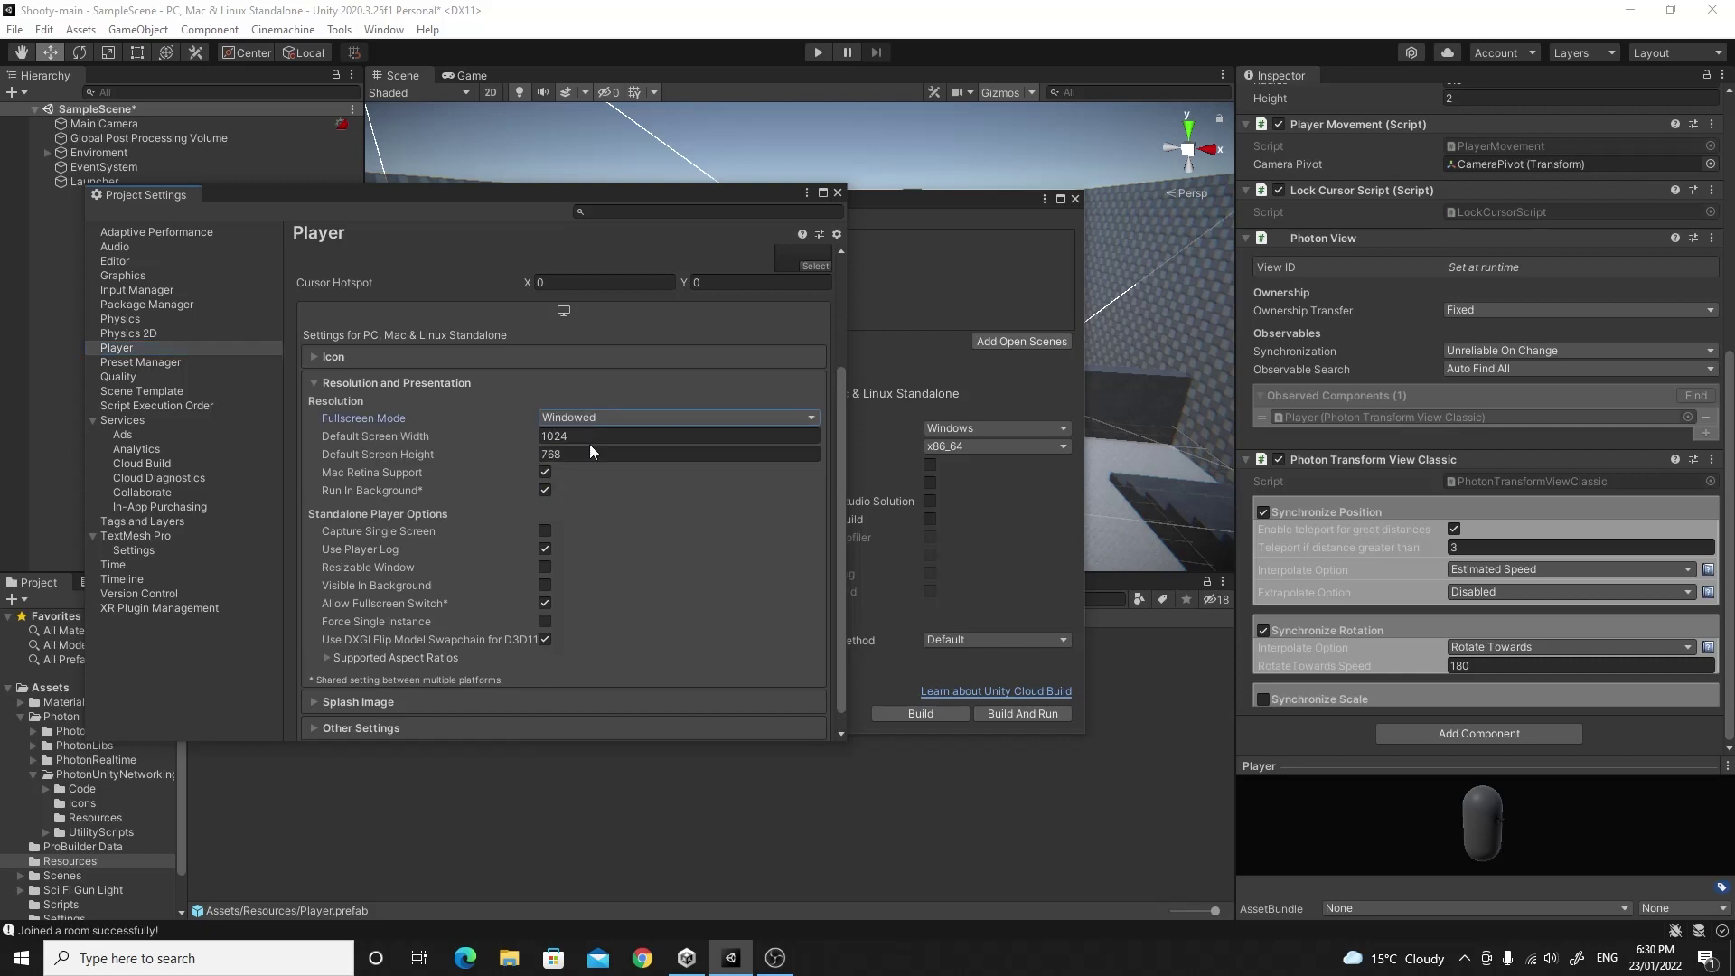
left_click(554, 436)
type("640")
key("Tab")
type("480")
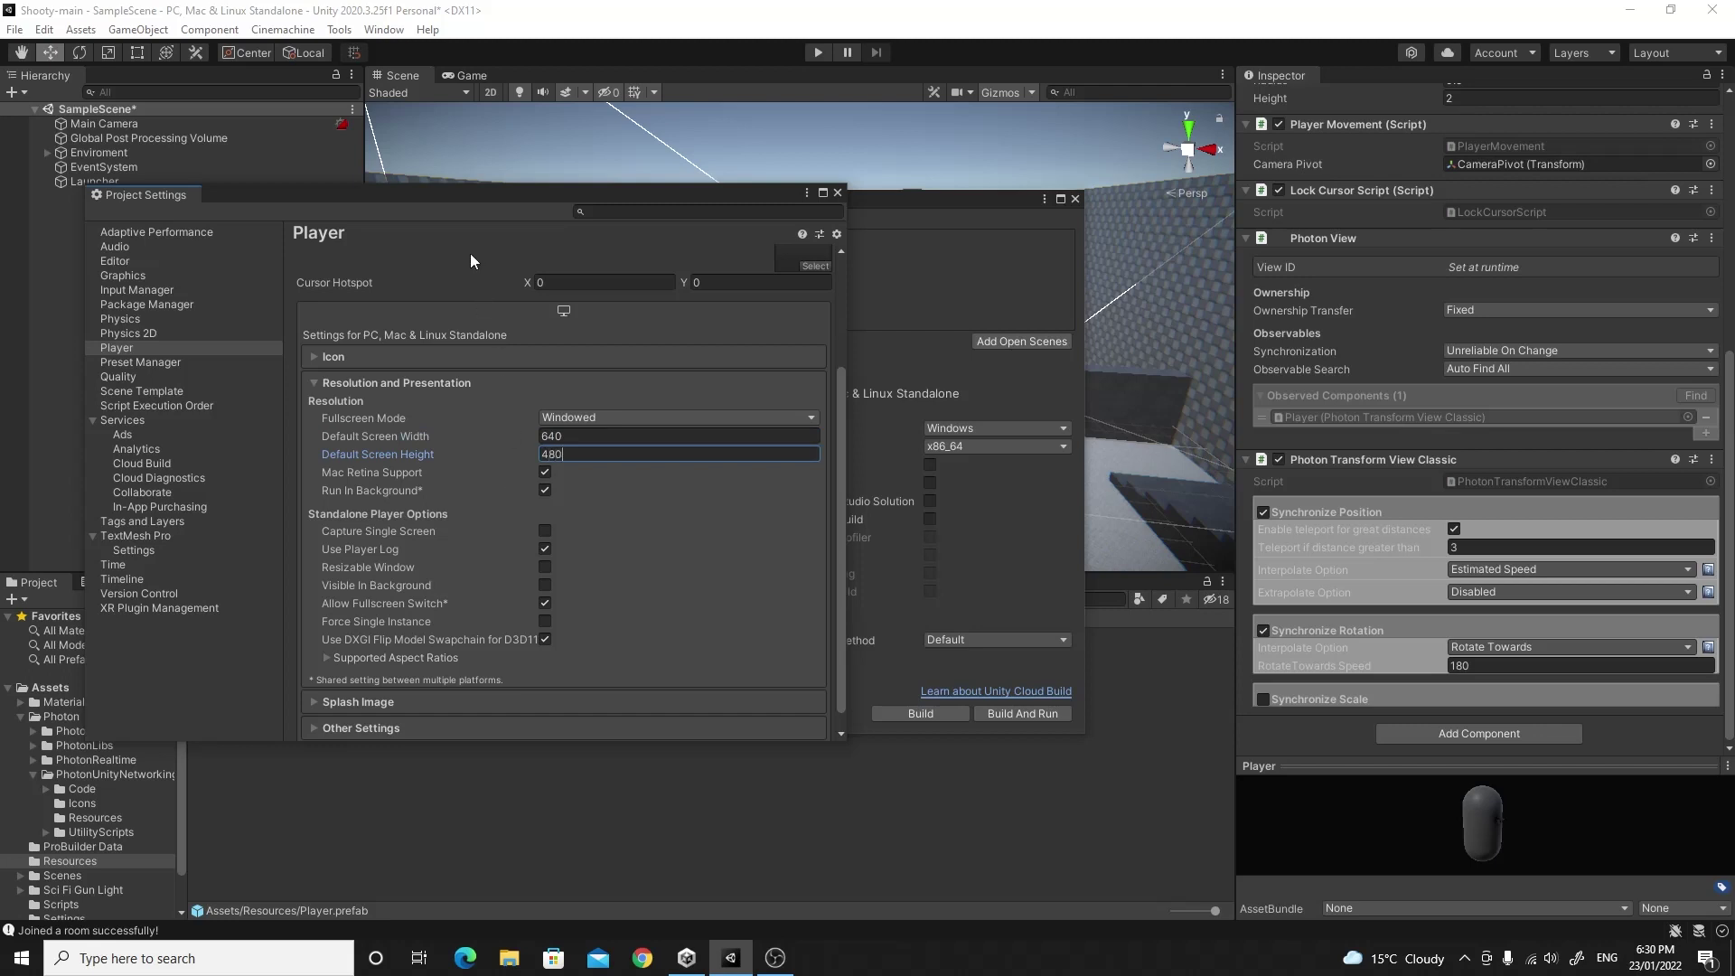
left_click(835, 193)
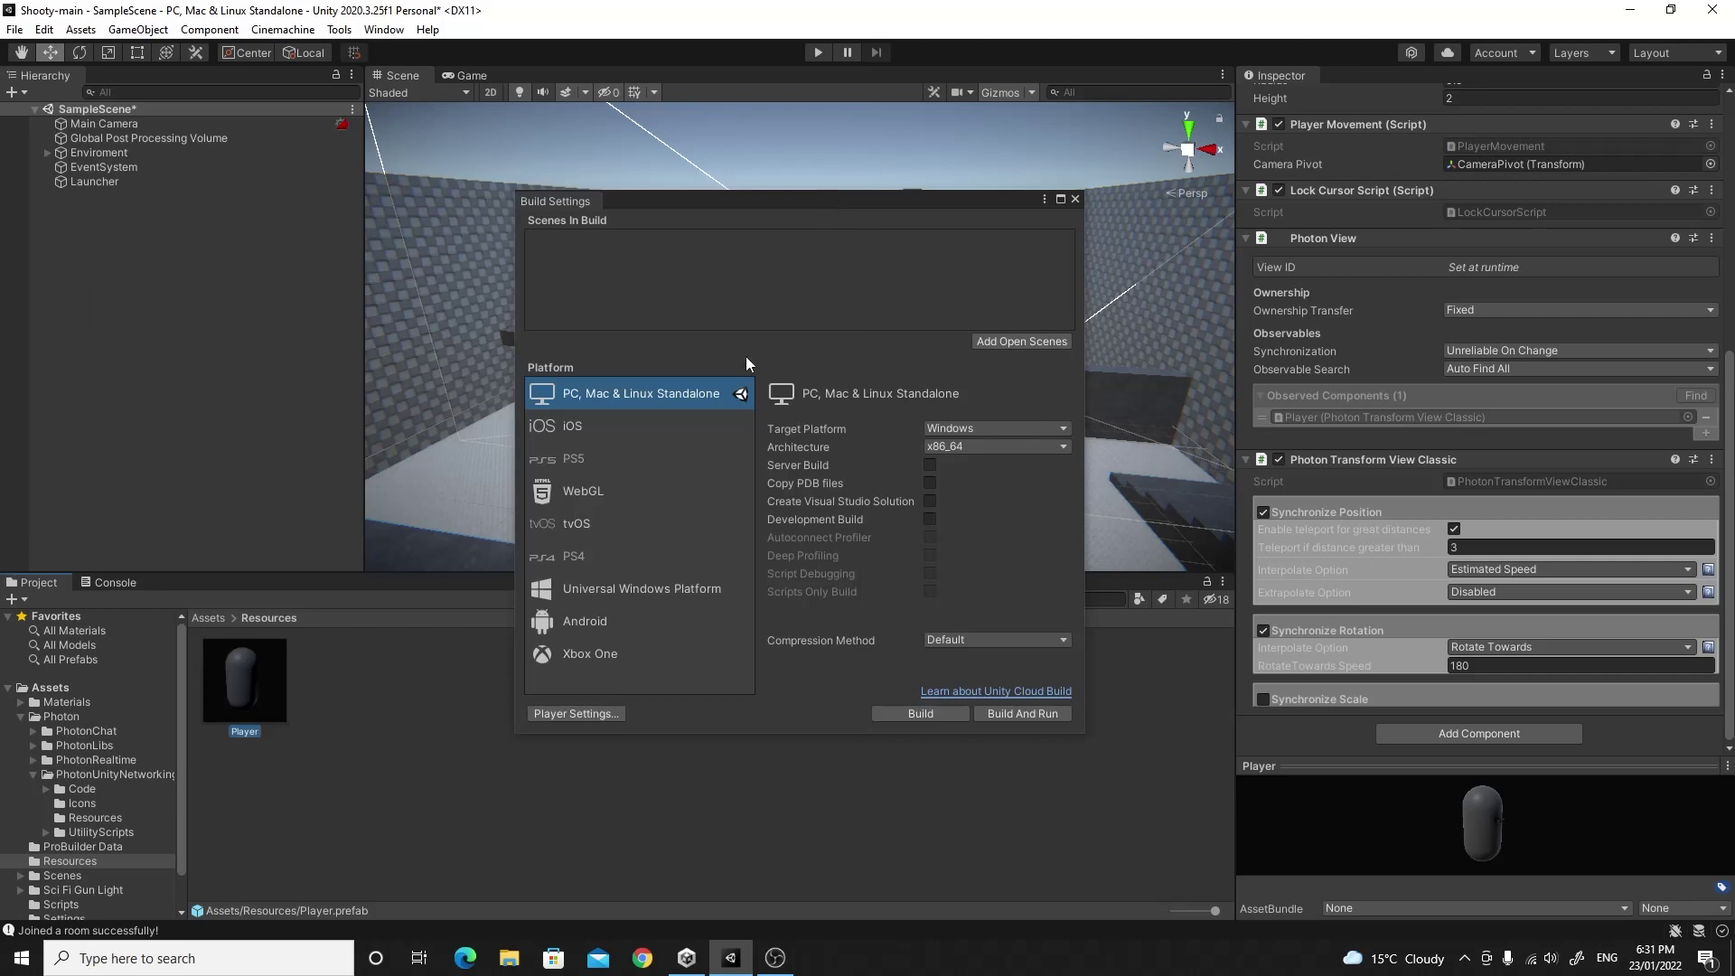
- From Build And Run, make a new folder named Build in Shooty-main and open it
left_click(998, 713)
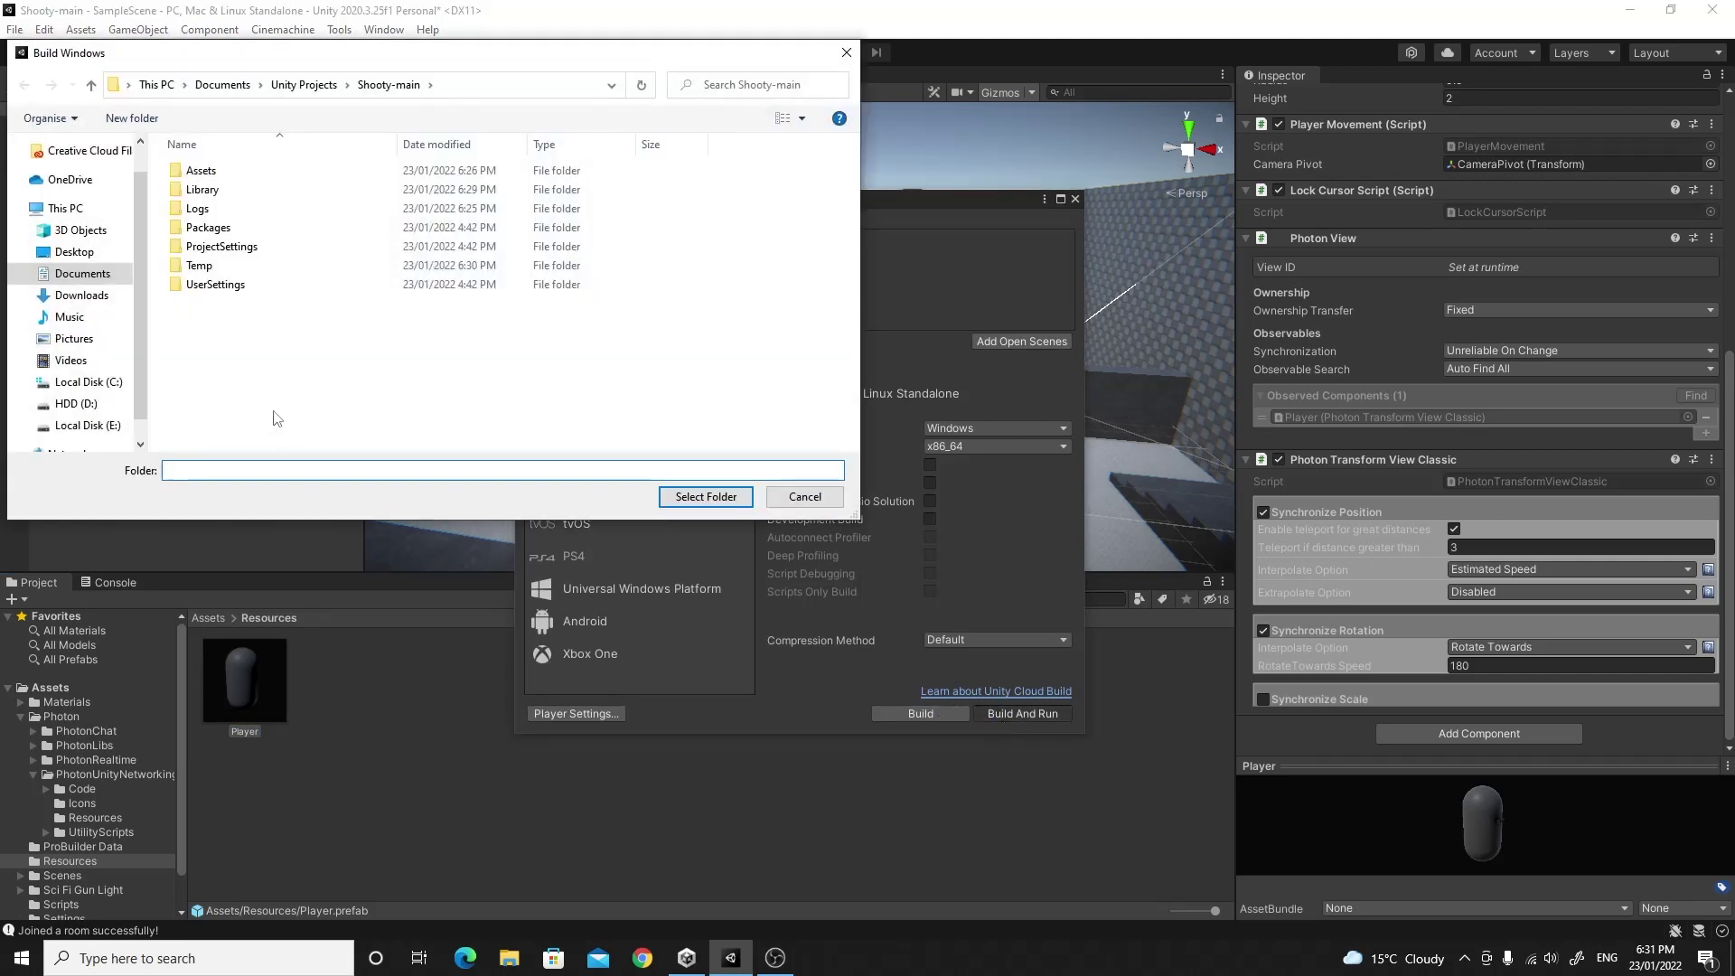
left_click(145, 120)
type("Bui")
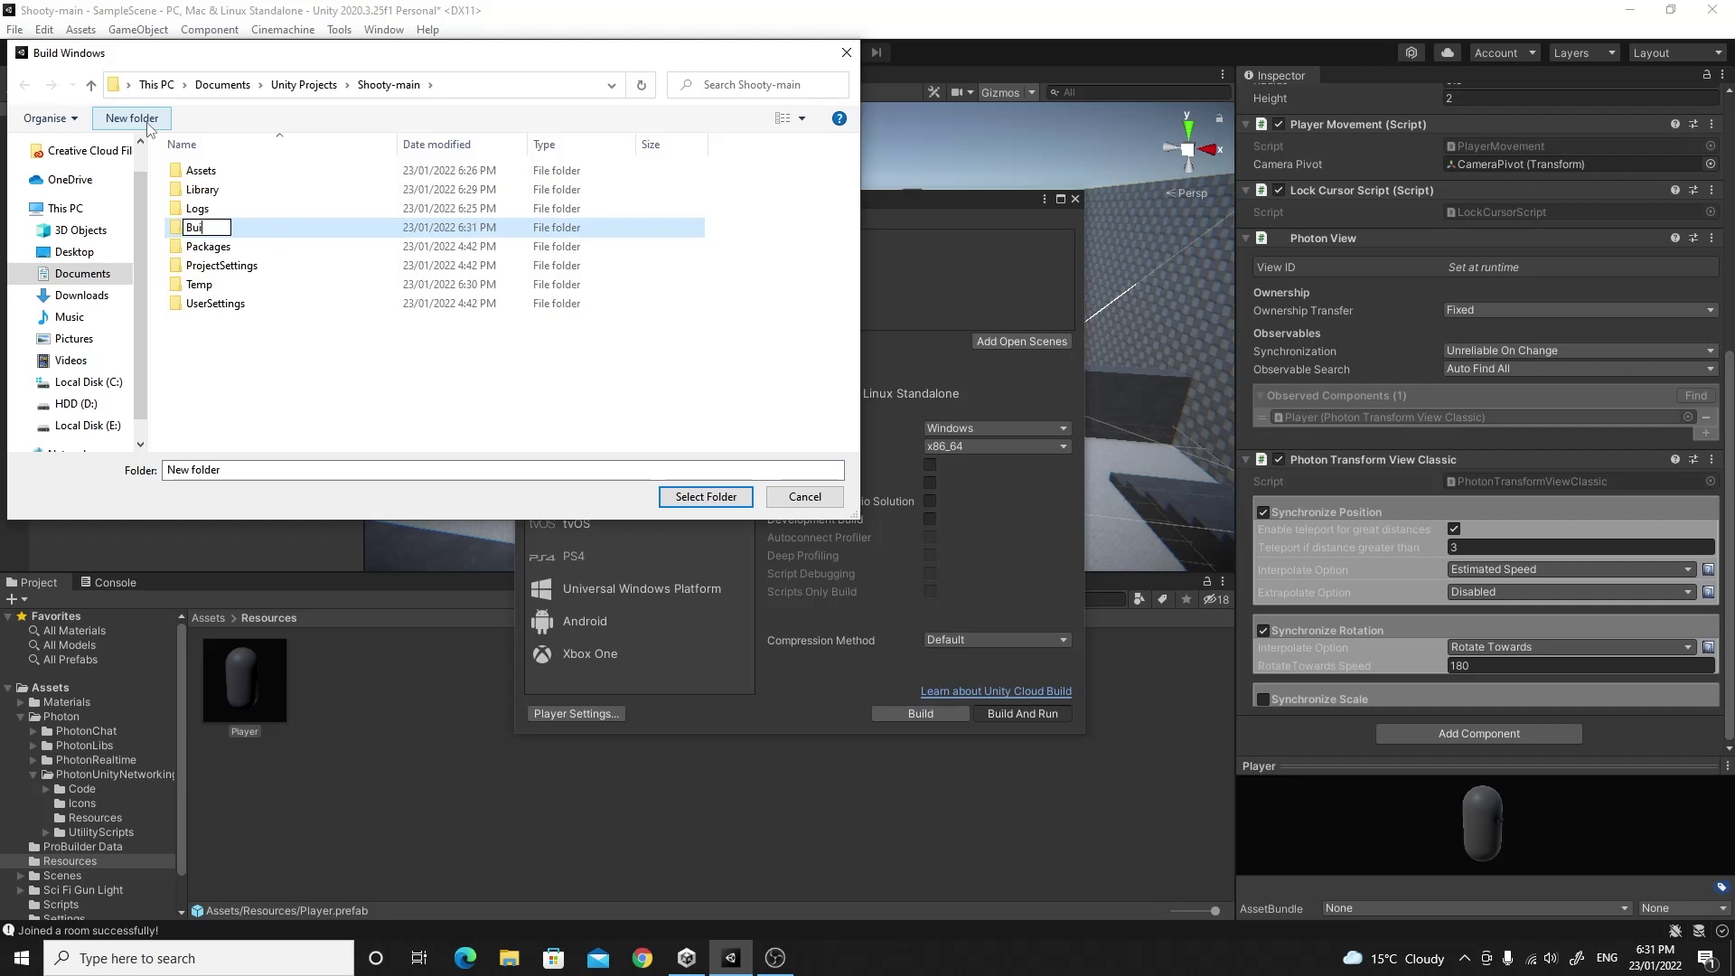
type("lds")
key("BackSpace")
key("Return")
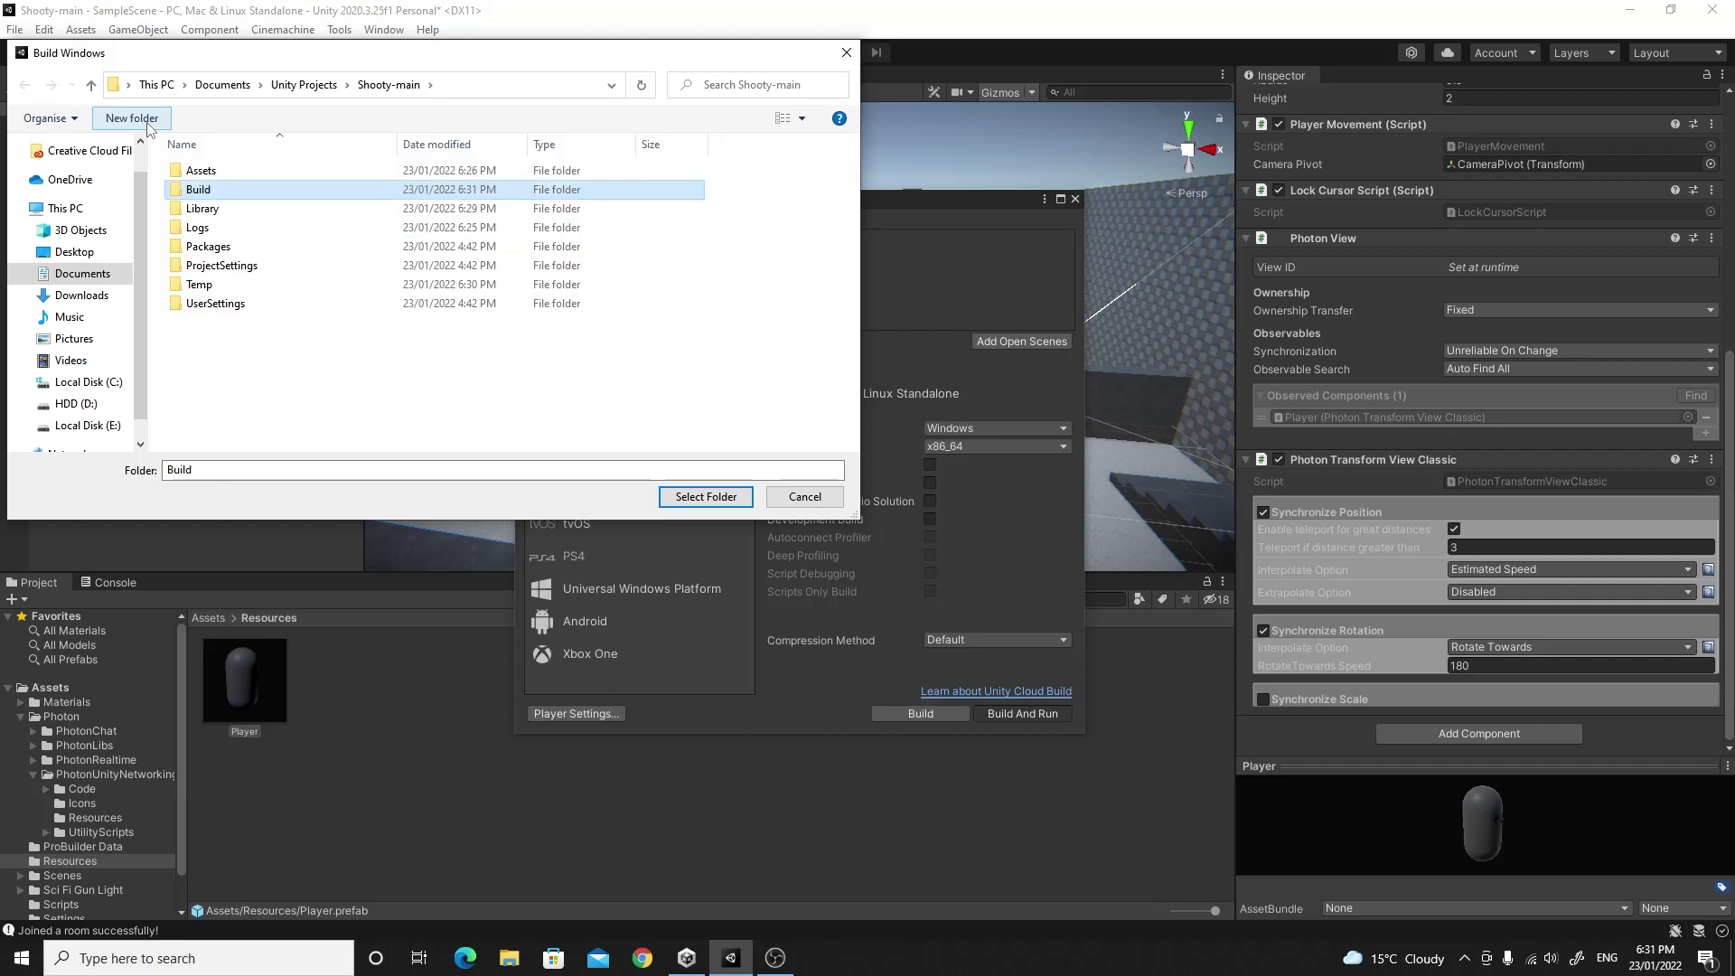
double_click(199, 190)
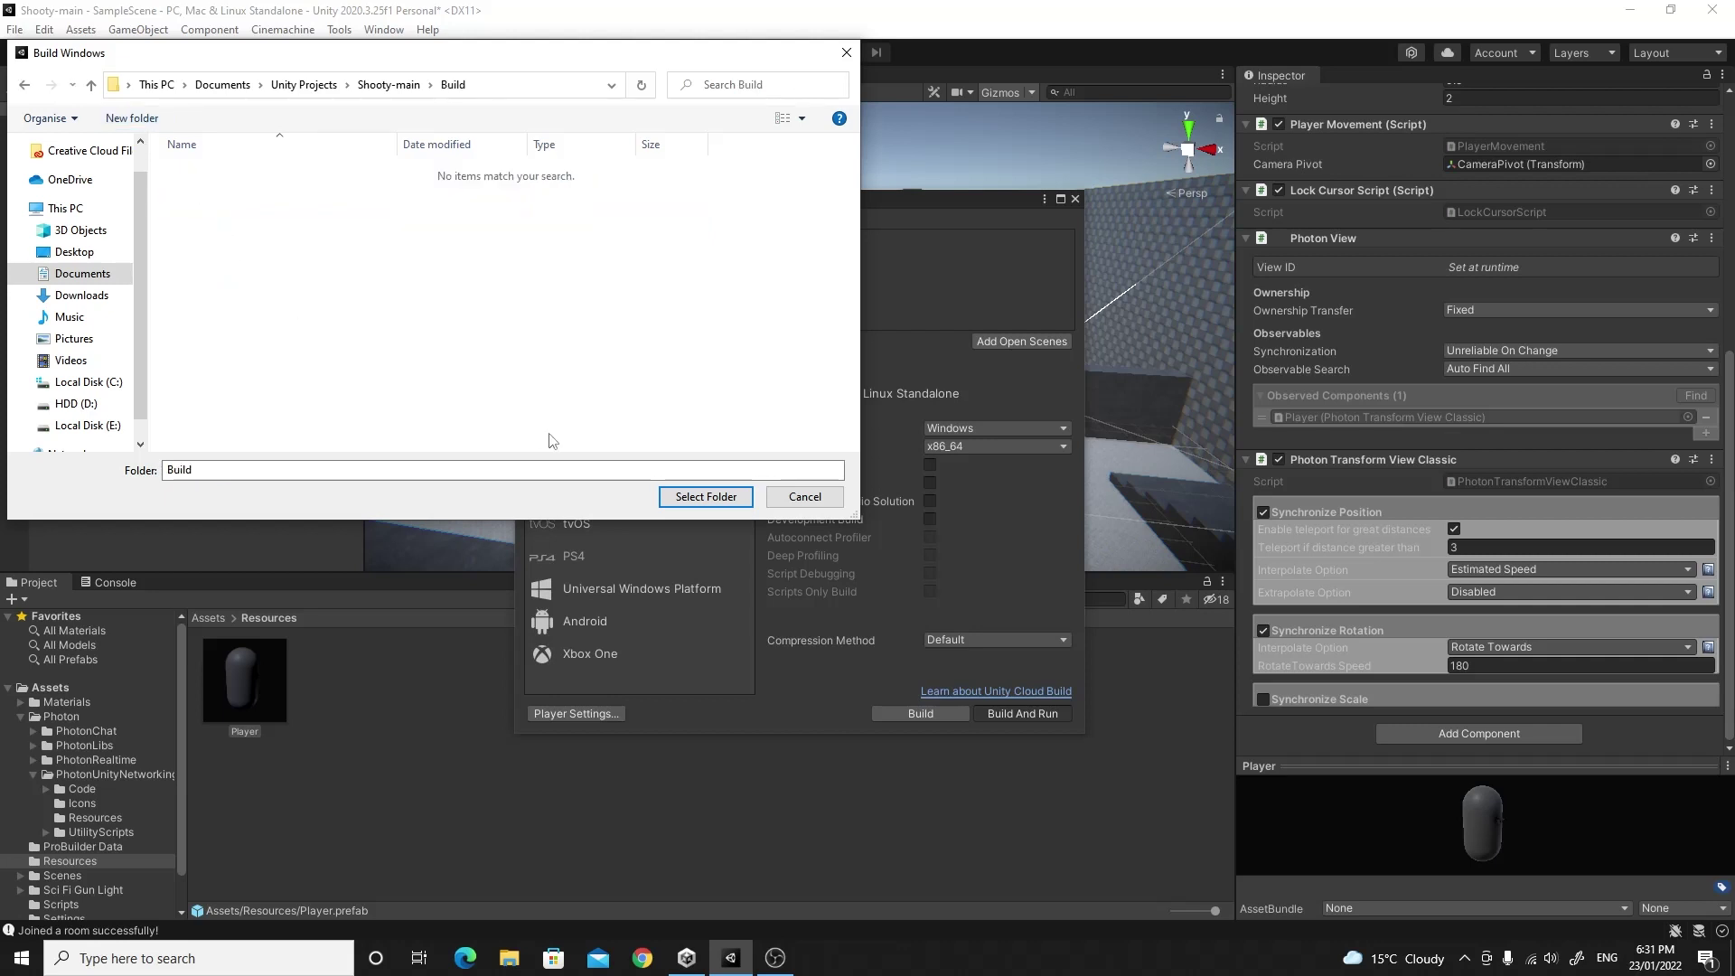
- Build the game into the Build folder, walk around with two players, then stop play mode
left_click(711, 497)
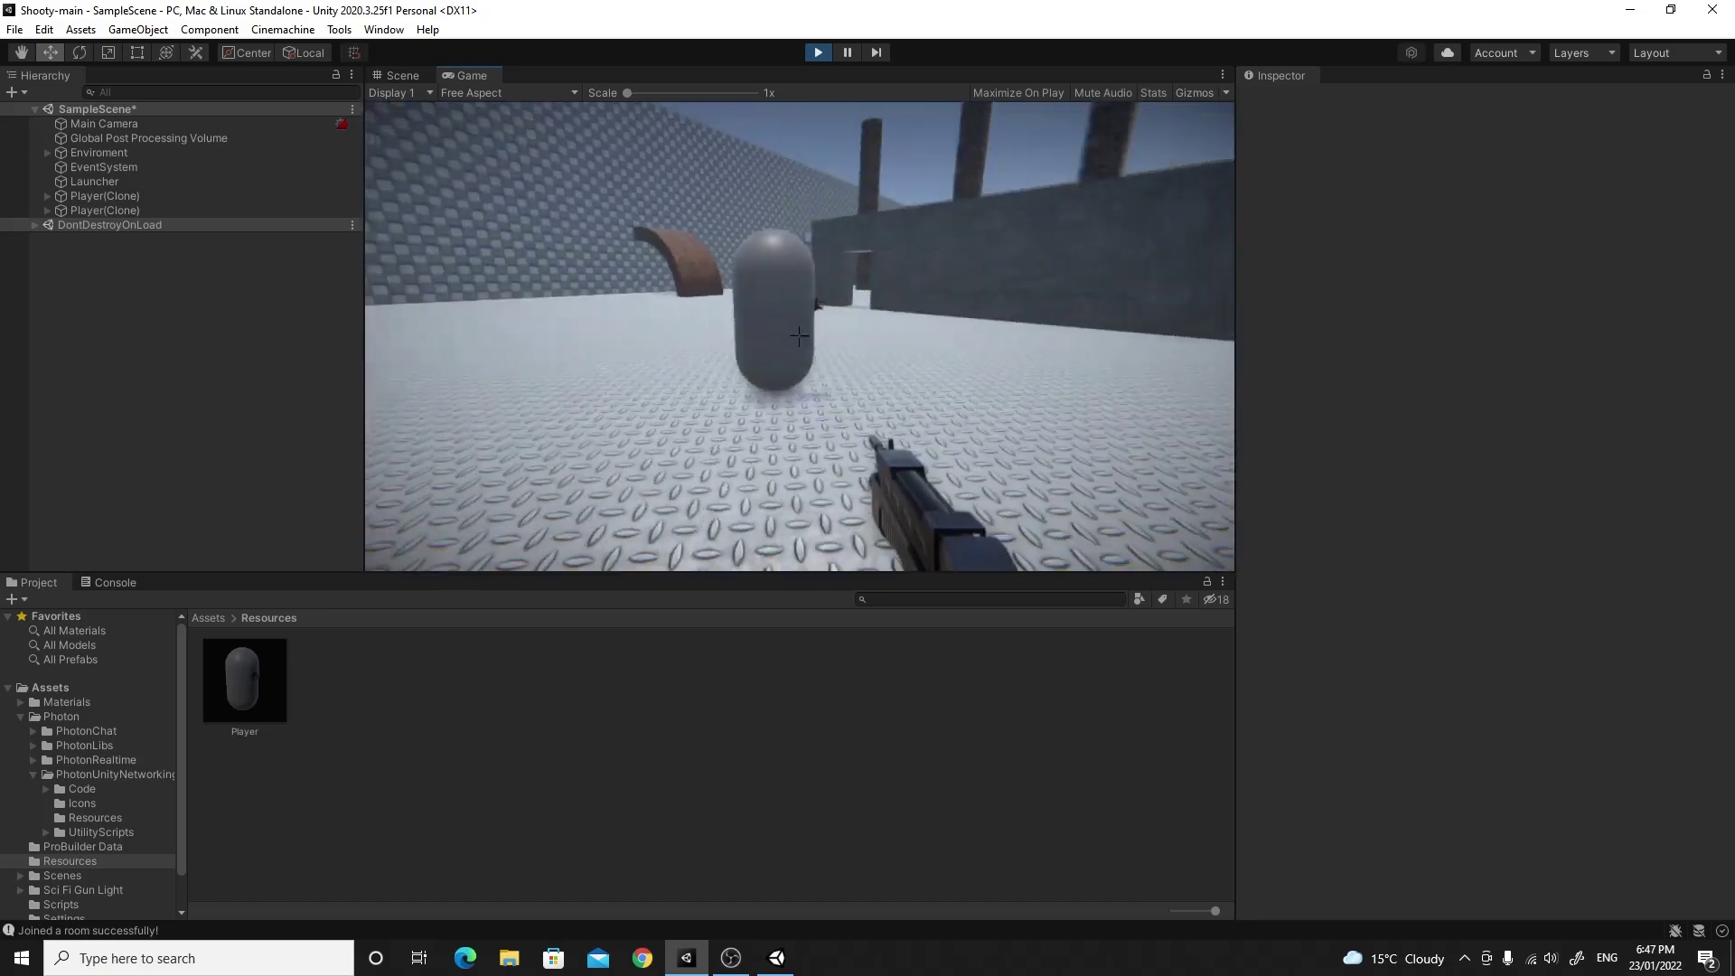
key("w")
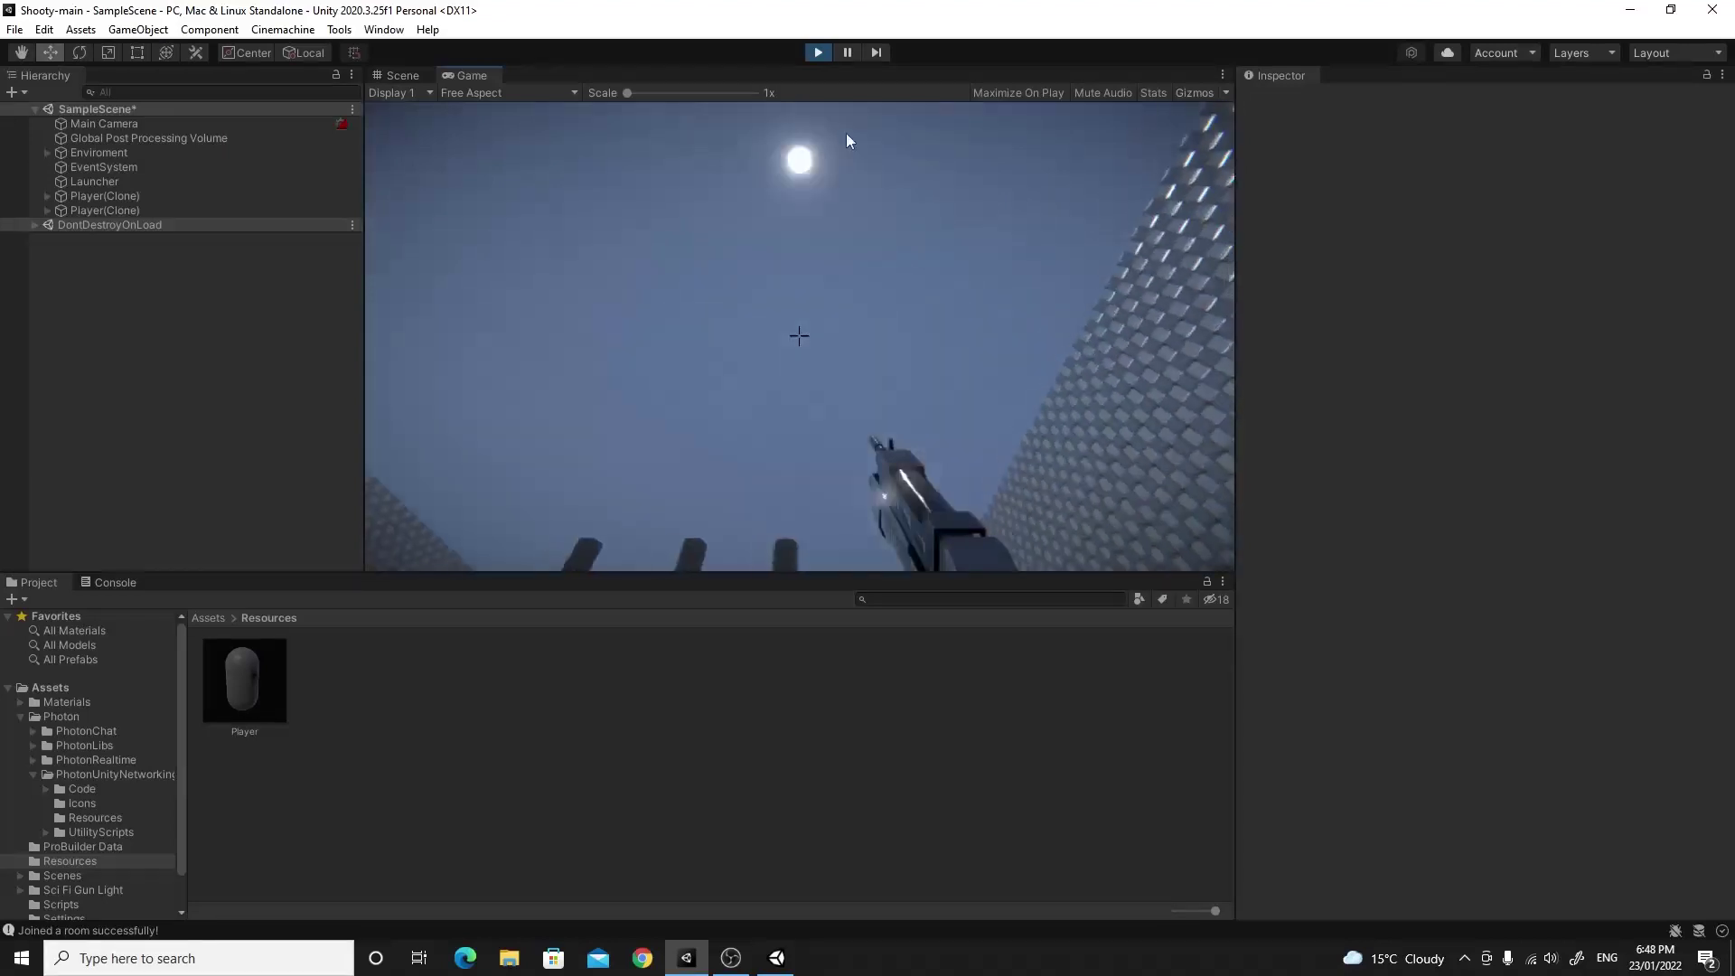
left_click(818, 51)
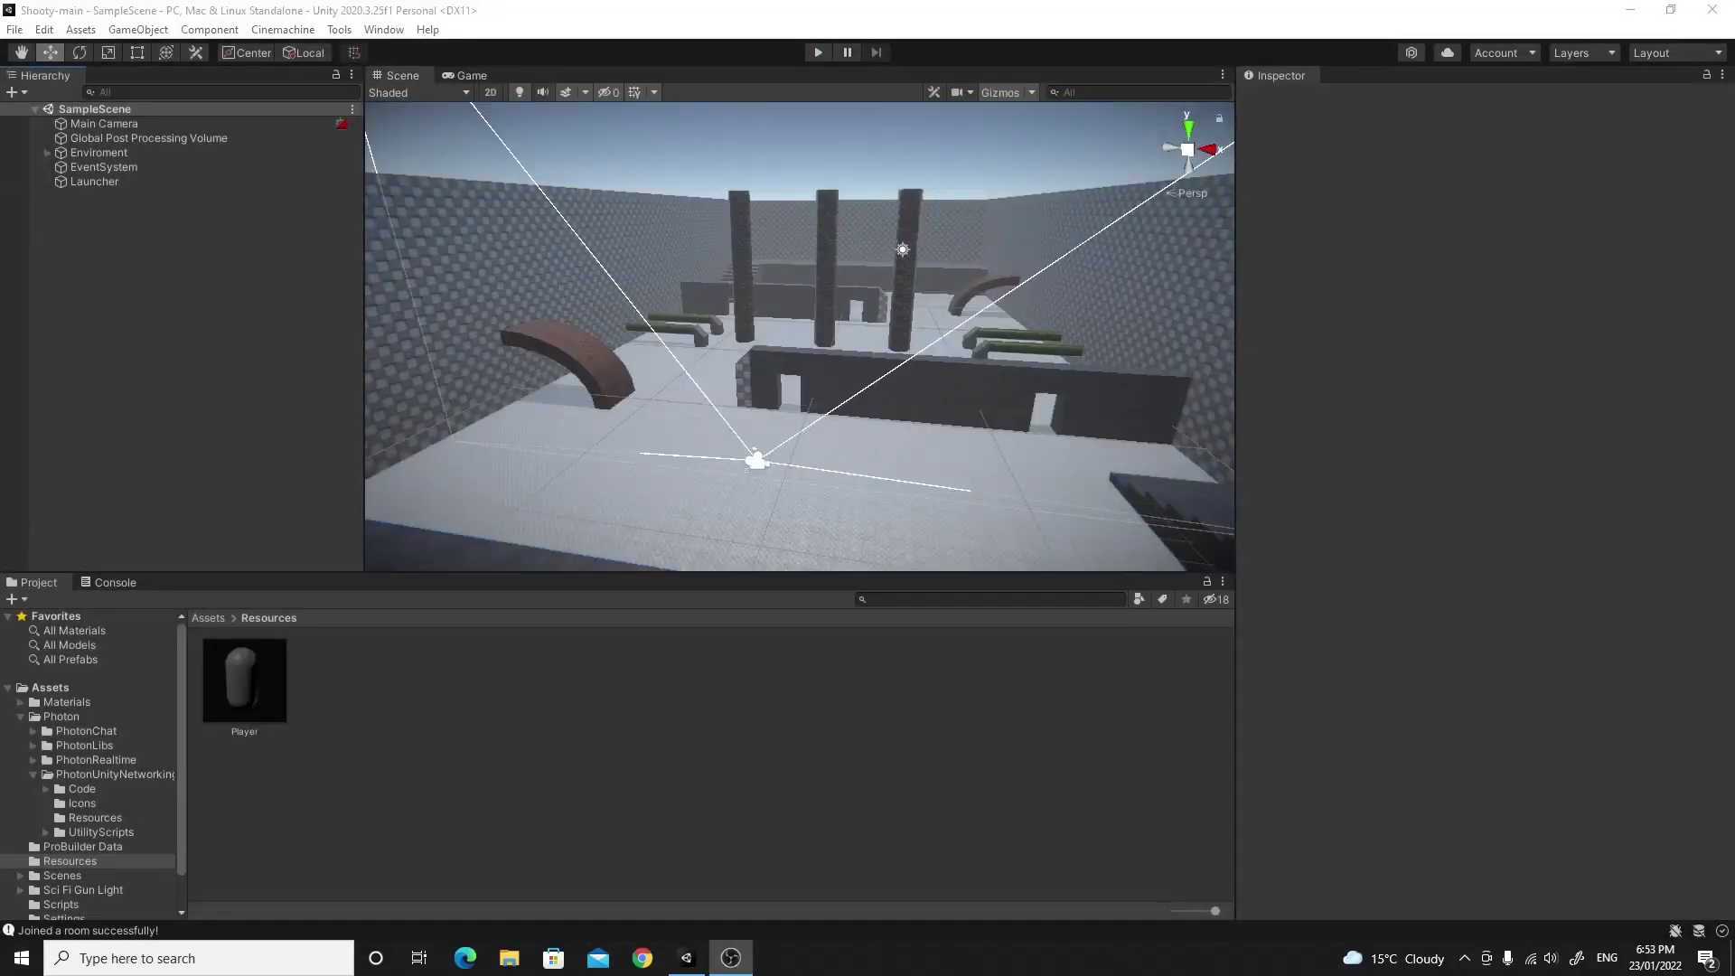